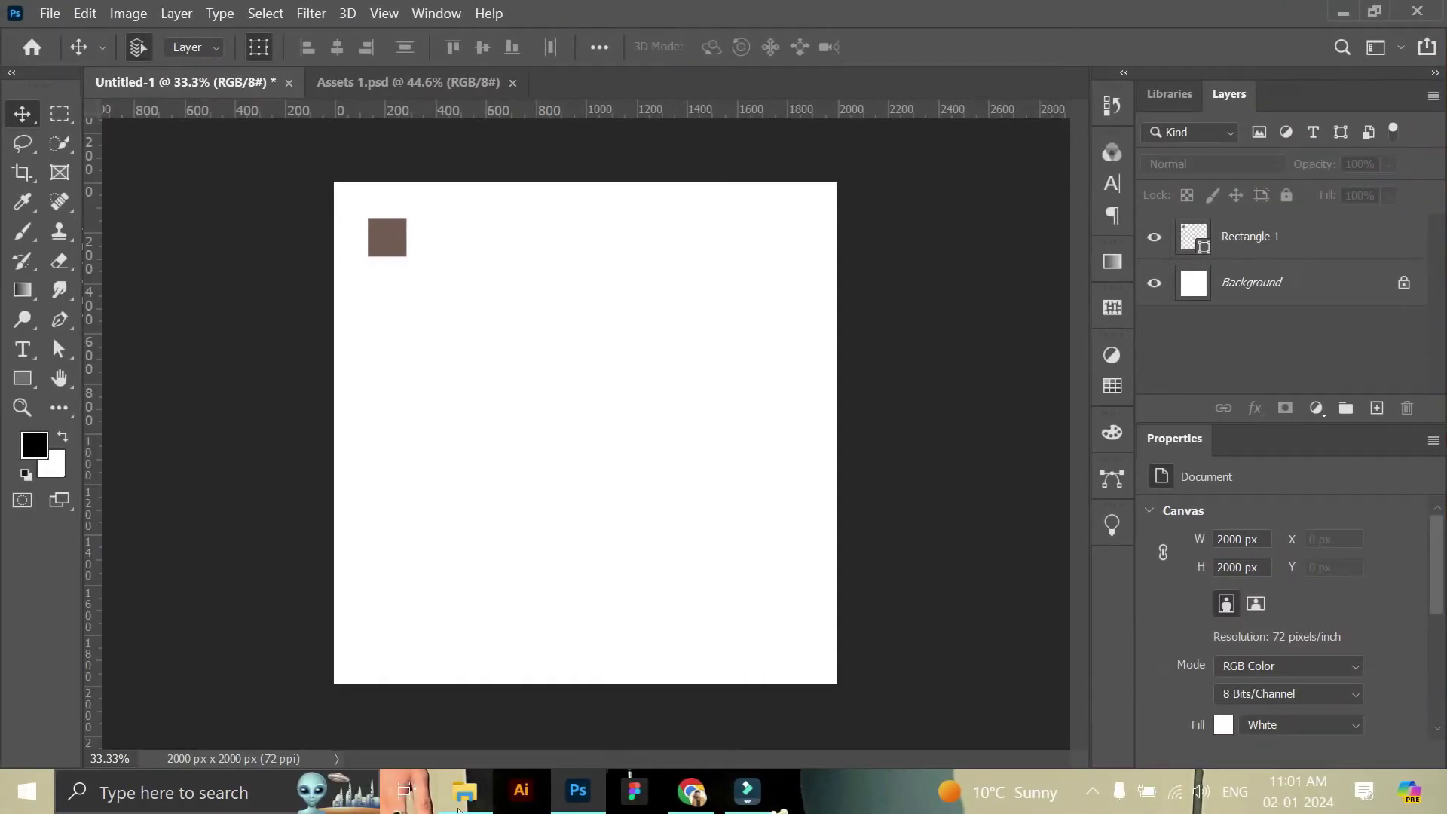
# - Place Biryani.png from the post asset folder onto the canvas, enlarged and moved toward the centre
pyautogui.click(464, 791)
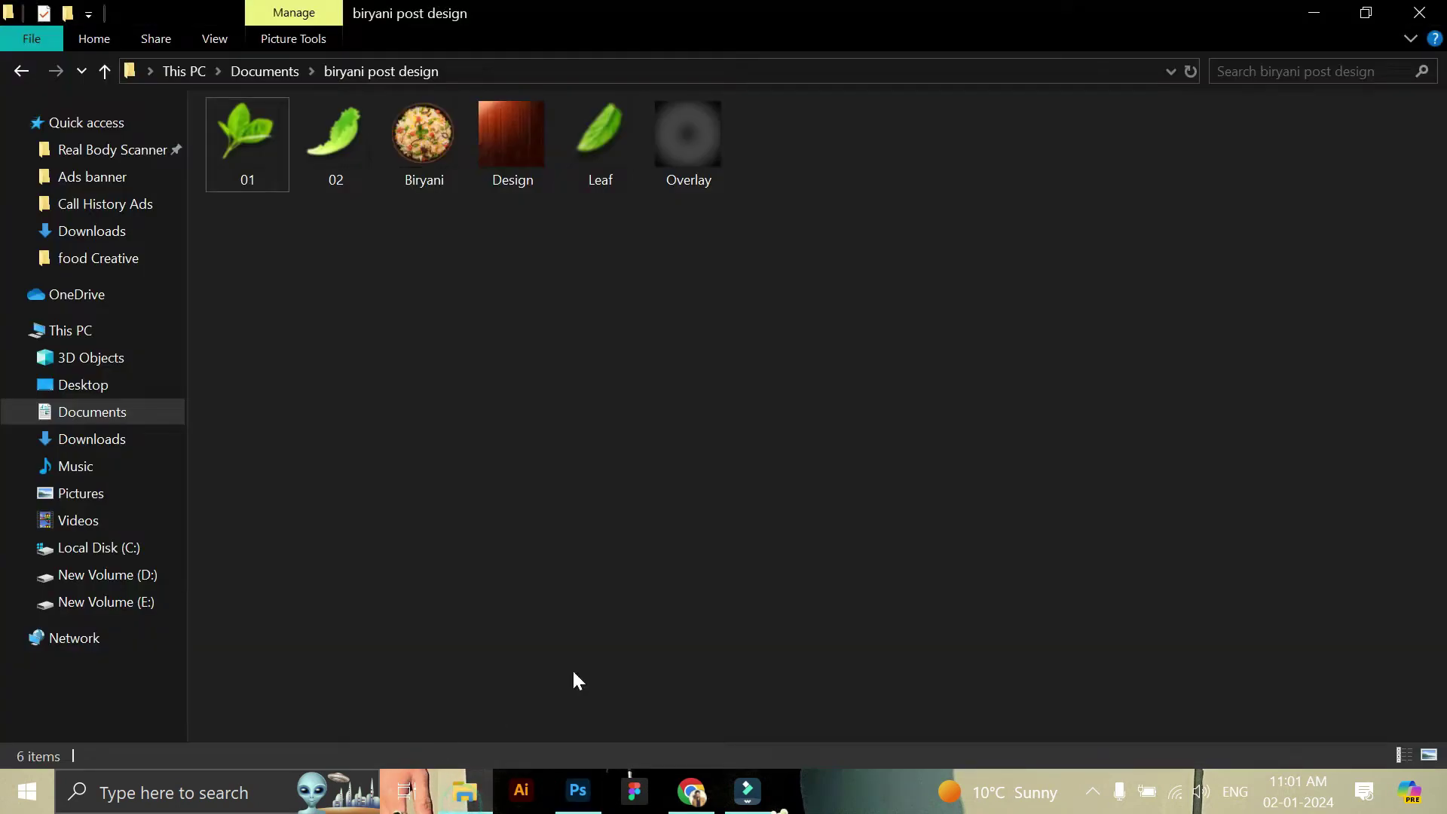
pyautogui.moveTo(434, 174); pyautogui.dragTo(637, 517)
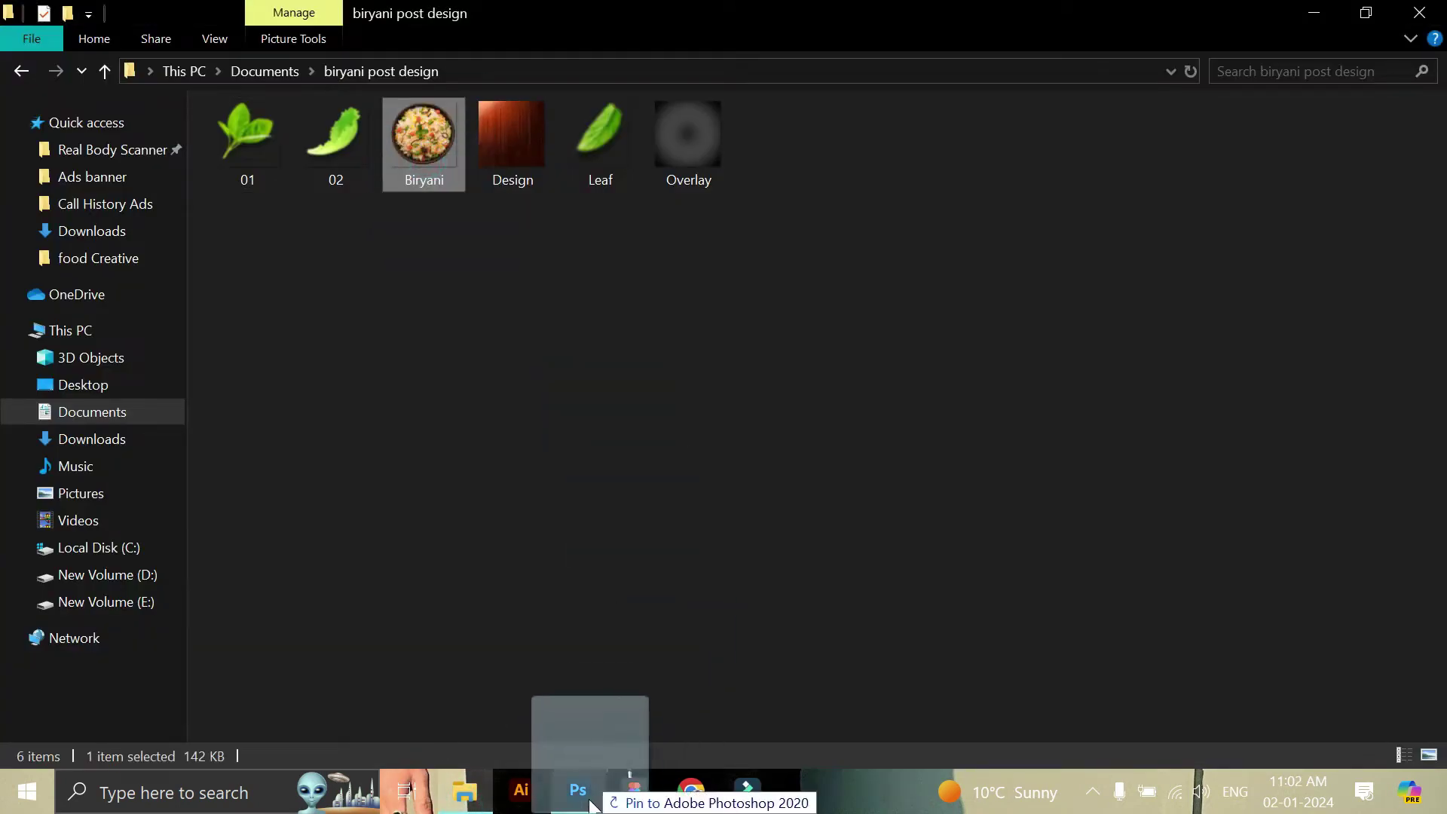
pyautogui.moveTo(580, 357); pyautogui.dragTo(581, 266)
pyautogui.moveTo(629, 431); pyautogui.dragTo(630, 513)
# - Enlarge the biryani bowl a little more and shift it slightly left
pyautogui.click(1081, 47)
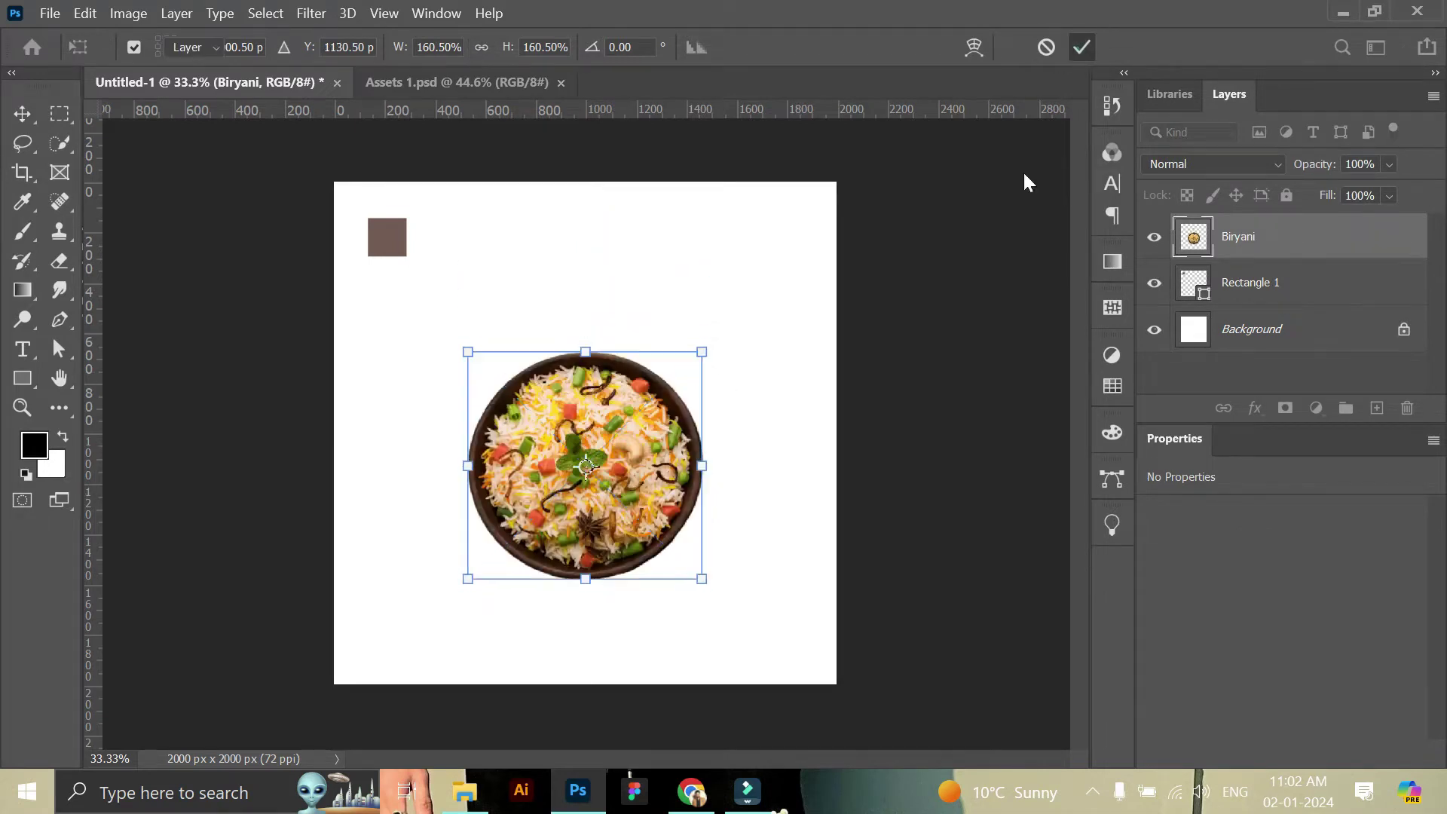
pyautogui.moveTo(705, 586); pyautogui.dragTo(722, 615)
pyautogui.click(1082, 47)
pyautogui.moveTo(645, 517); pyautogui.dragTo(647, 500)
# - Add a Drop Shadow effect to the bowl, adjusting its distance, spread and size
pyautogui.click(1264, 413)
pyautogui.click(1344, 645)
pyautogui.moveTo(763, 216); pyautogui.dragTo(988, 214)
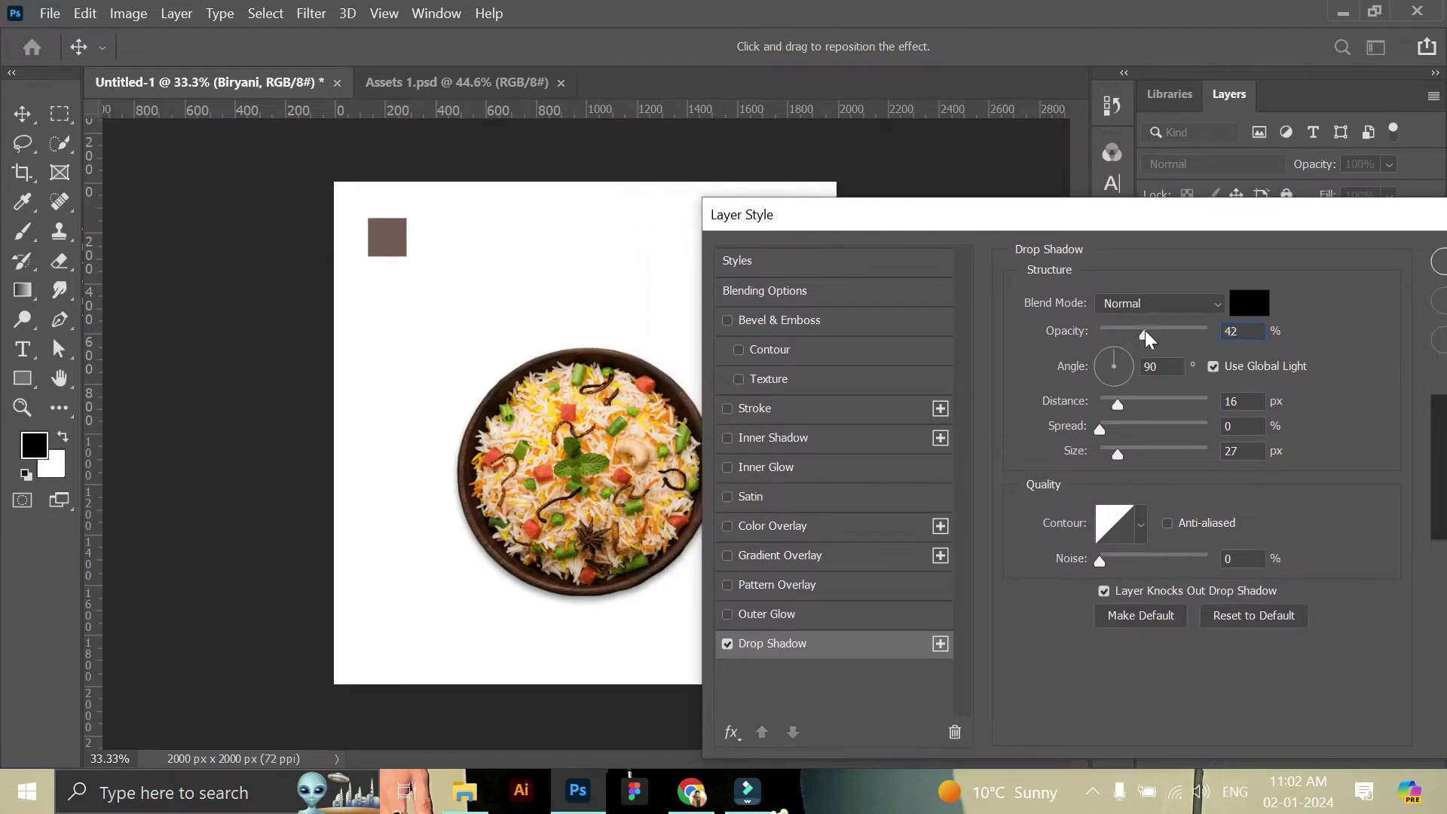
pyautogui.moveTo(1118, 401)
pyautogui.mouseDown()
pyautogui.moveTo(1145, 428)
pyautogui.moveTo(1135, 452)
pyautogui.moveTo(1113, 431)
pyautogui.mouseUp()
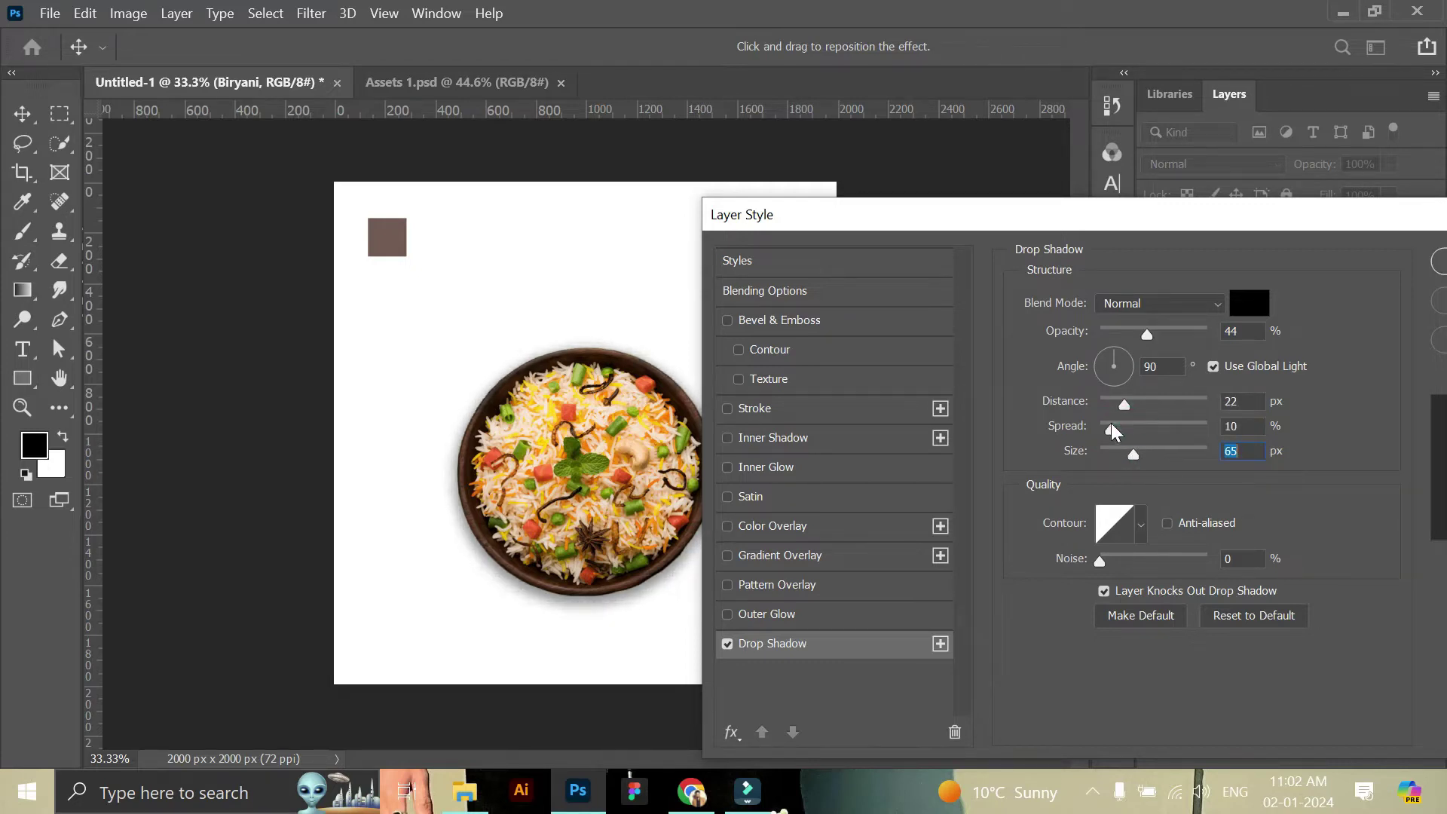
# - Apply the bowl's drop shadow and deselect the bowl
pyautogui.click(1438, 261)
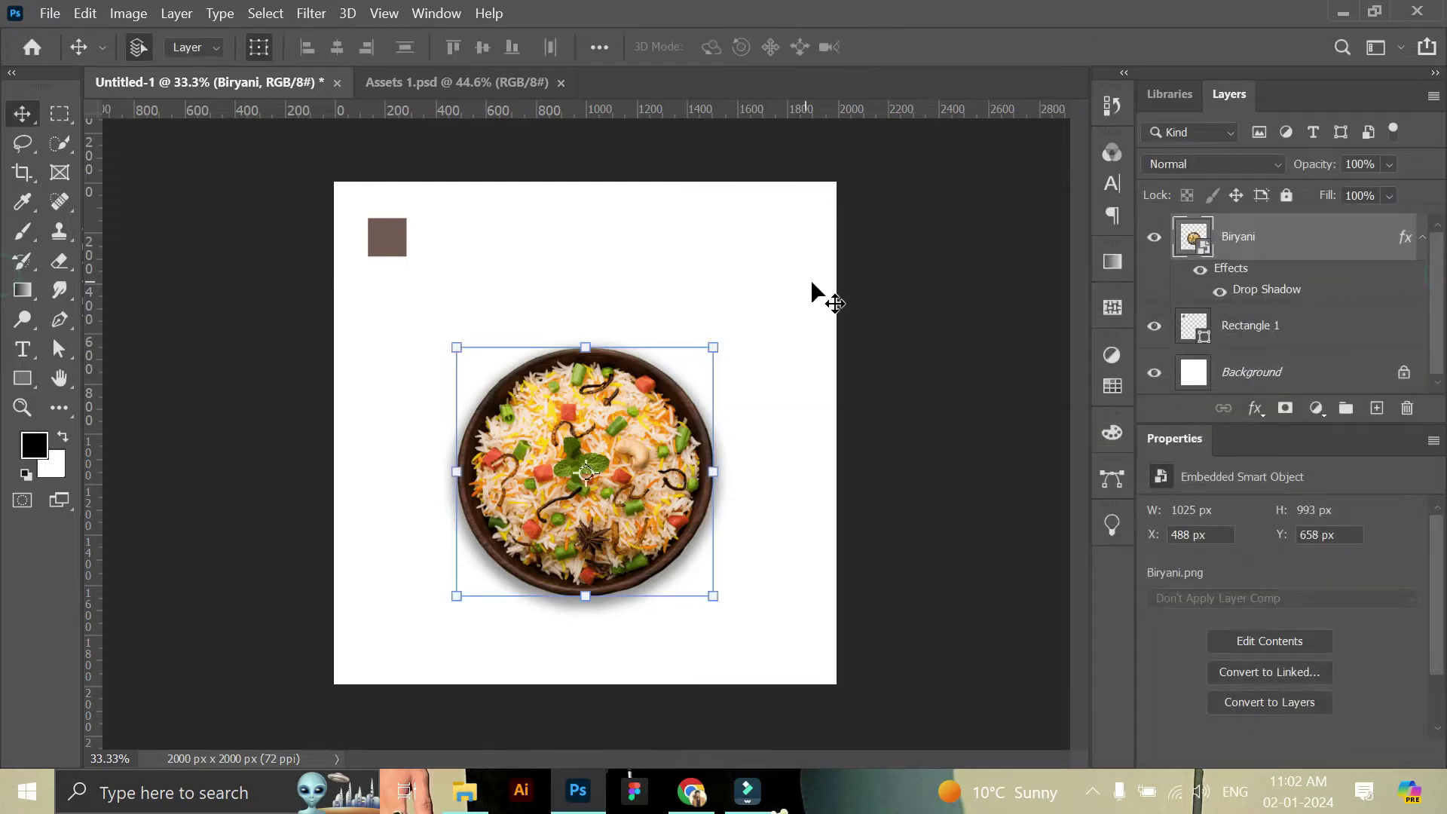
pyautogui.click(644, 481)
pyautogui.click(963, 546)
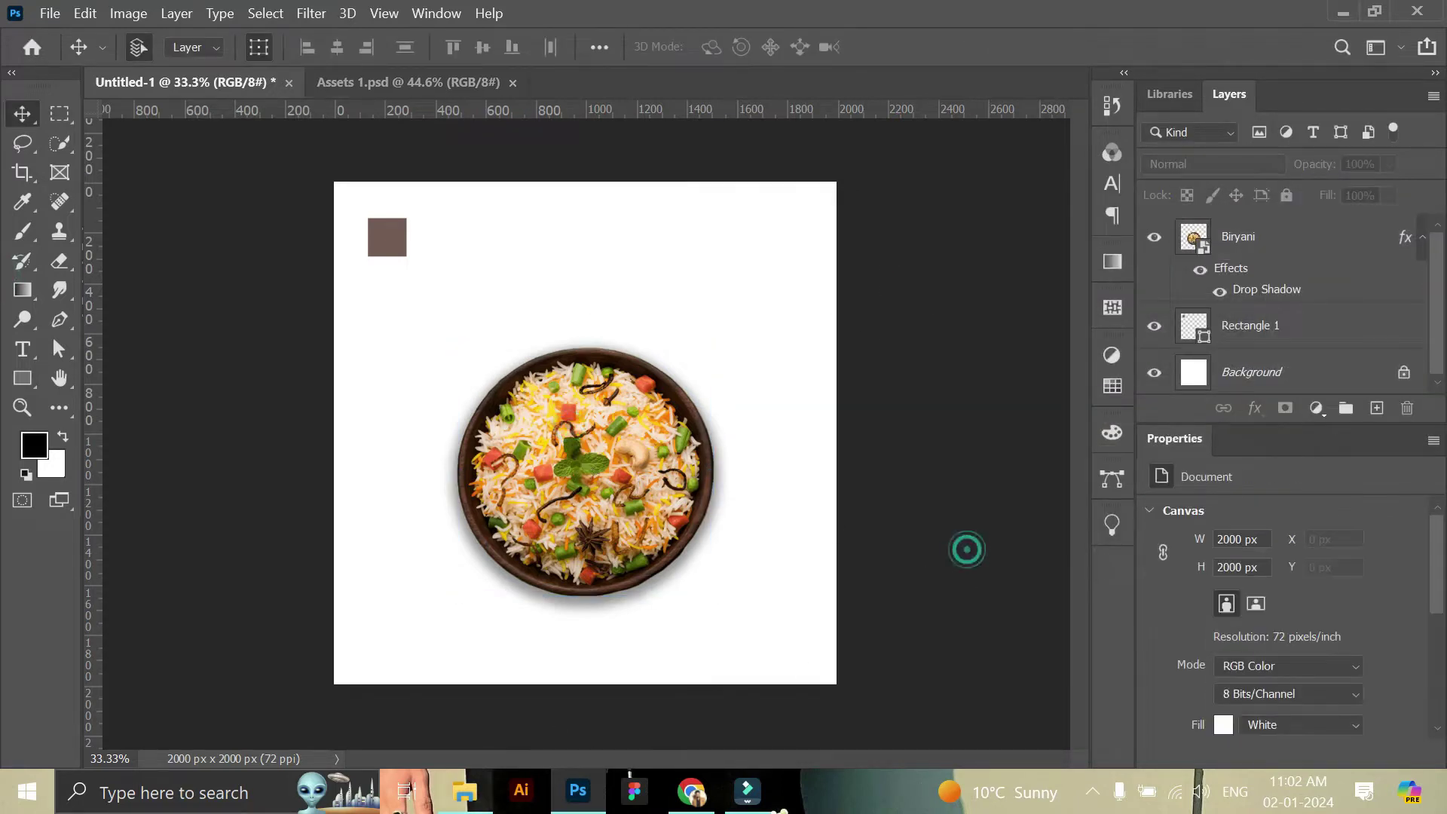
# - Place the Design.png wood texture stretched to fill the canvas, layered just above Background
pyautogui.hotkey('alt', 'Tab')
pyautogui.moveTo(506, 143); pyautogui.dragTo(595, 629)
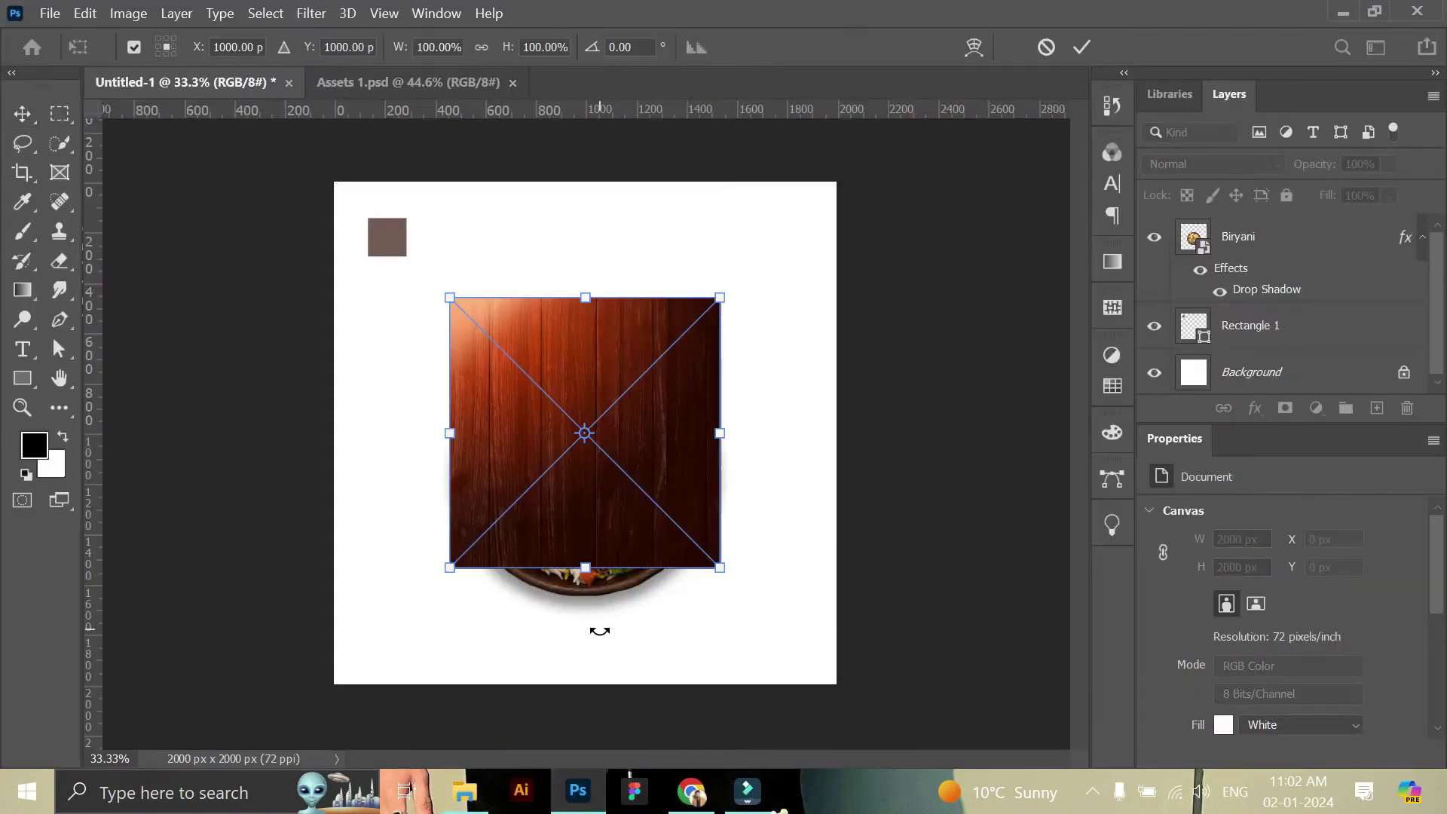
pyautogui.moveTo(584, 297); pyautogui.dragTo(585, 185)
pyautogui.moveTo(585, 567); pyautogui.dragTo(597, 682)
pyautogui.click(1082, 47)
pyautogui.moveTo(1251, 248)
pyautogui.mouseDown()
pyautogui.moveTo(1265, 559)
pyautogui.moveTo(1308, 343)
pyautogui.mouseUp()
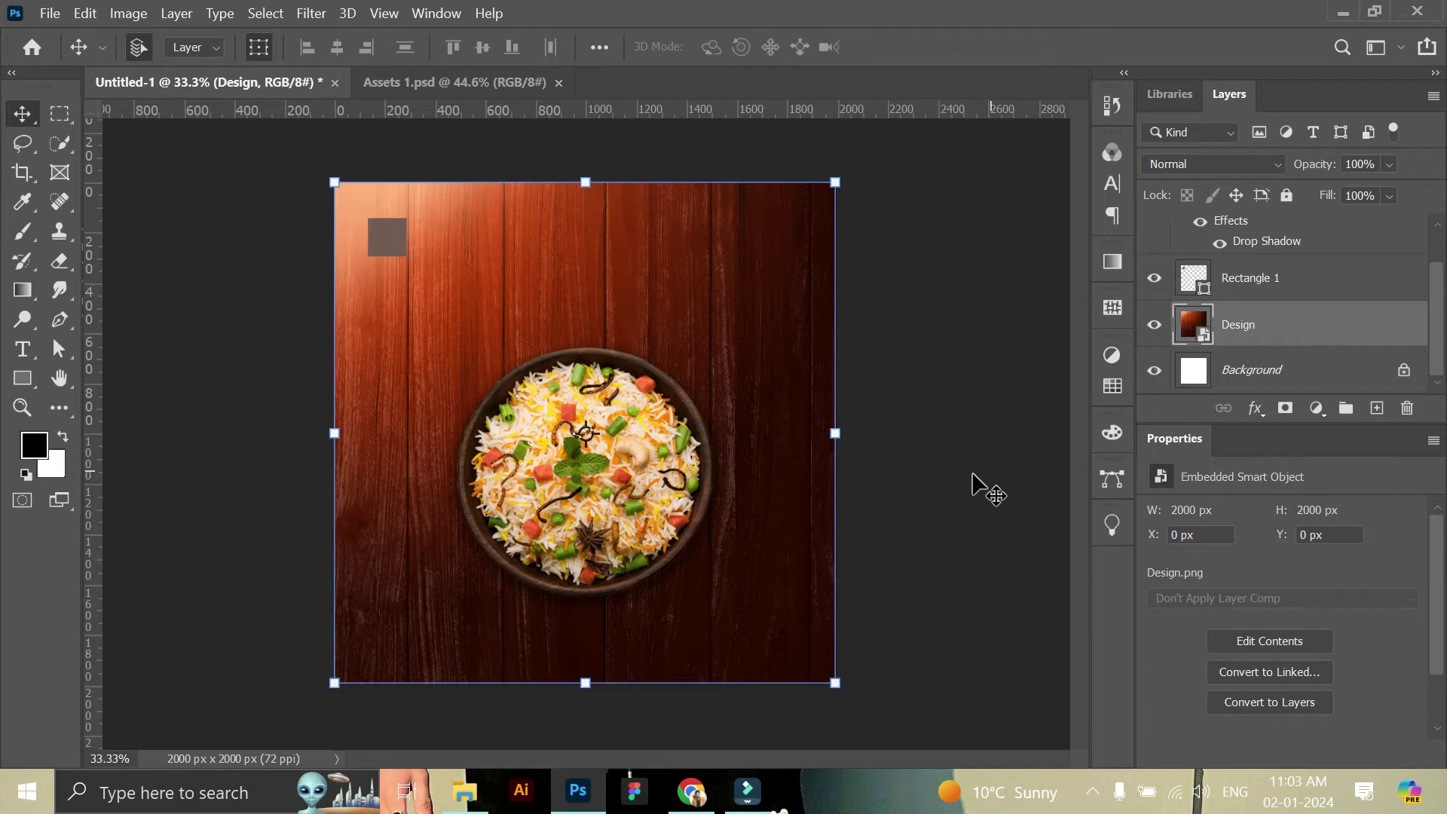
pyautogui.click(584, 452)
# - Reopen the bowl's Drop Shadow settings and raise its Spread to 40%
pyautogui.press('z')
pyautogui.moveTo(606, 695); pyautogui.dragTo(664, 716)
pyautogui.press('v')
pyautogui.click(1255, 407)
pyautogui.click(1281, 642)
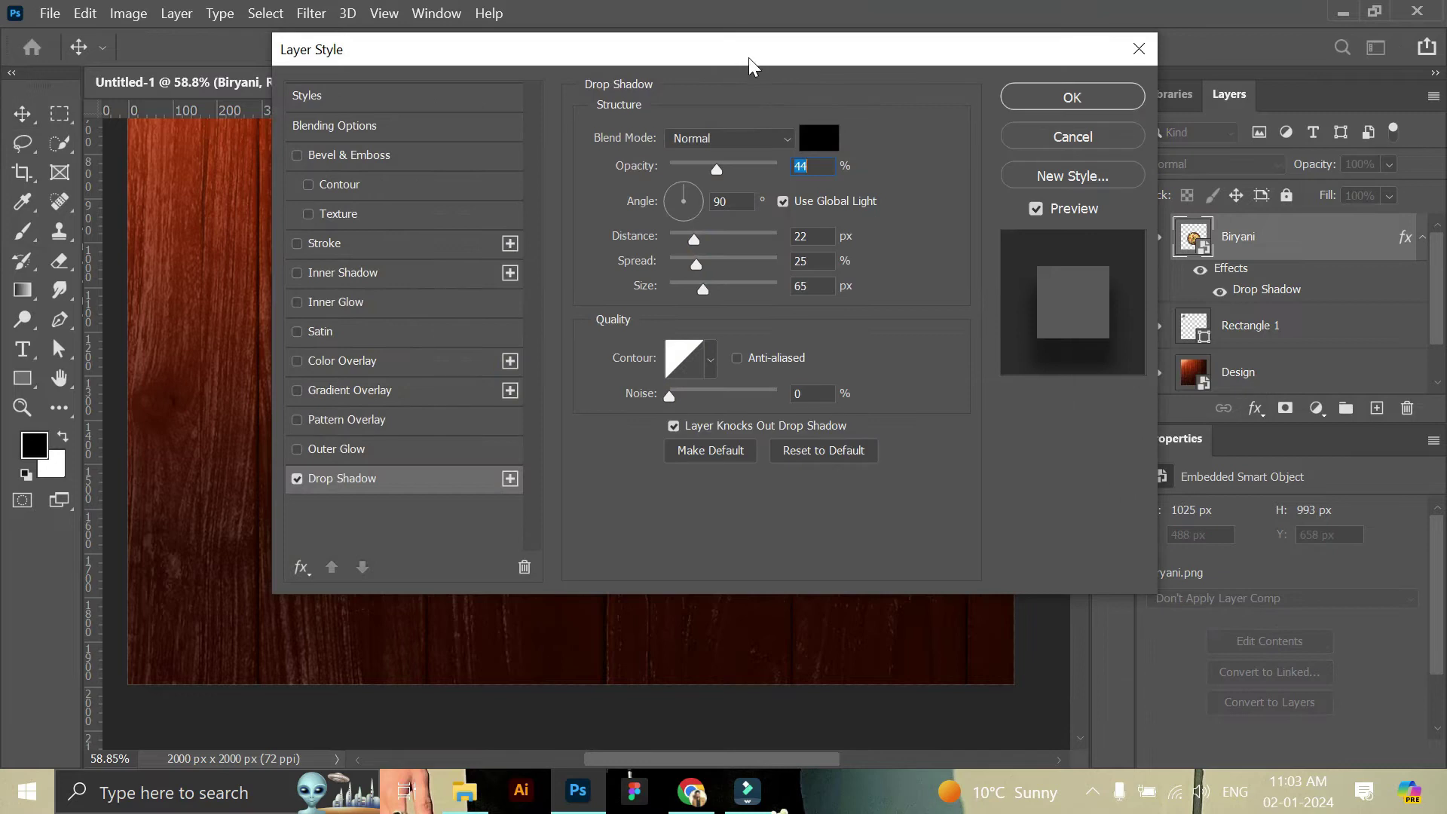
pyautogui.moveTo(748, 58); pyautogui.dragTo(1126, 133)
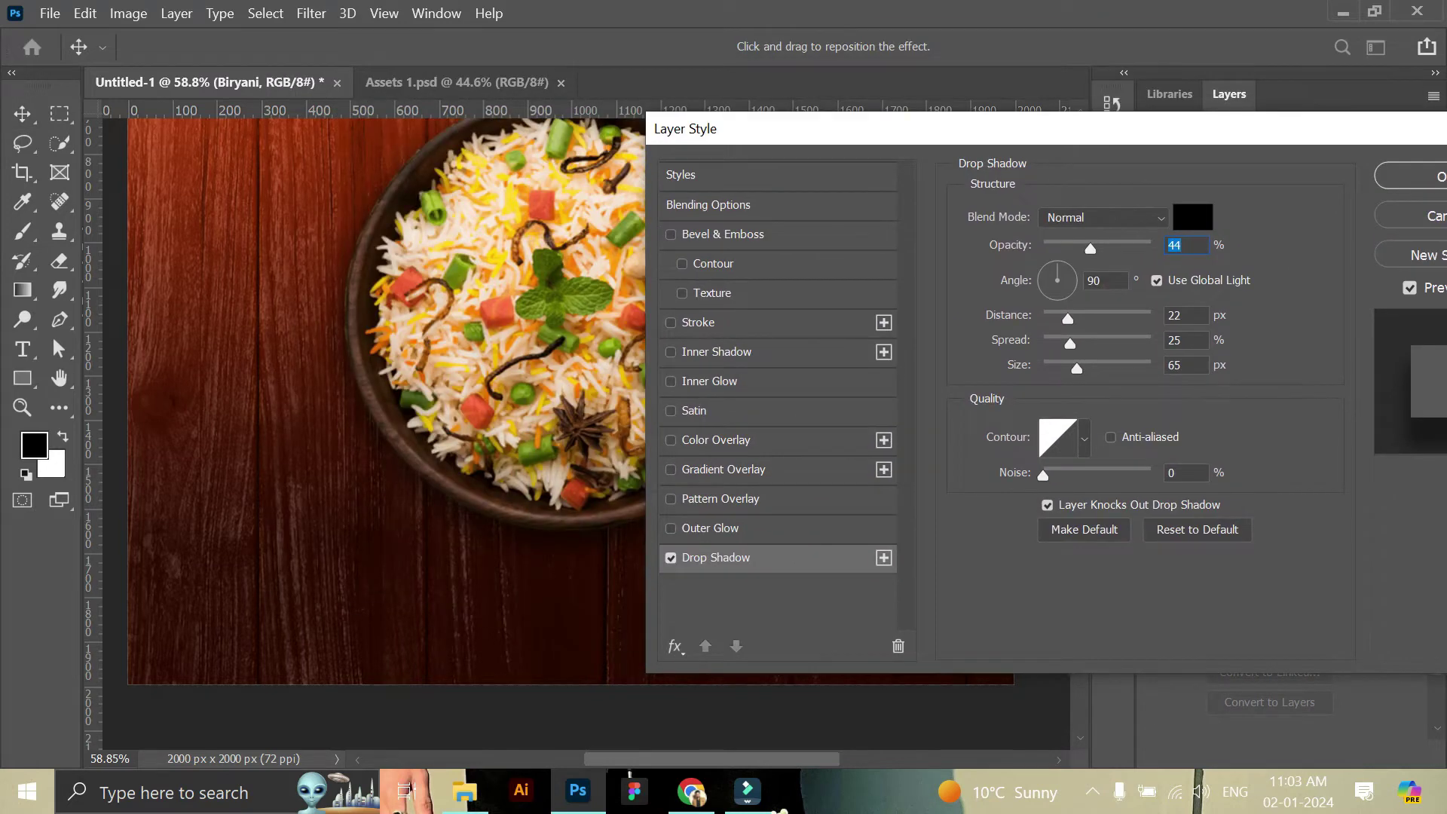
pyautogui.moveTo(1096, 345); pyautogui.dragTo(1093, 345)
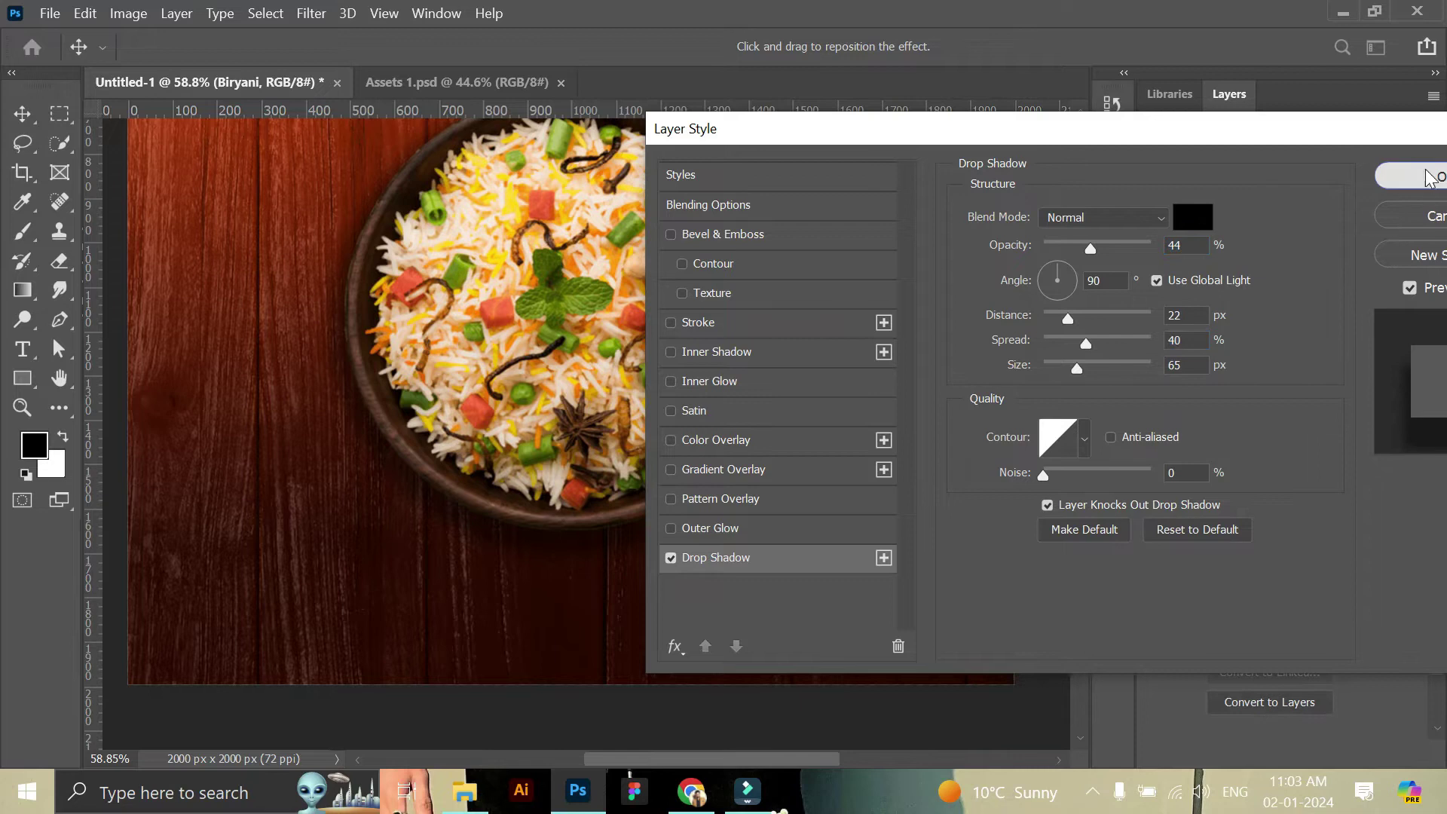
pyautogui.click(1413, 176)
pyautogui.scroll(-5, 603, 679)
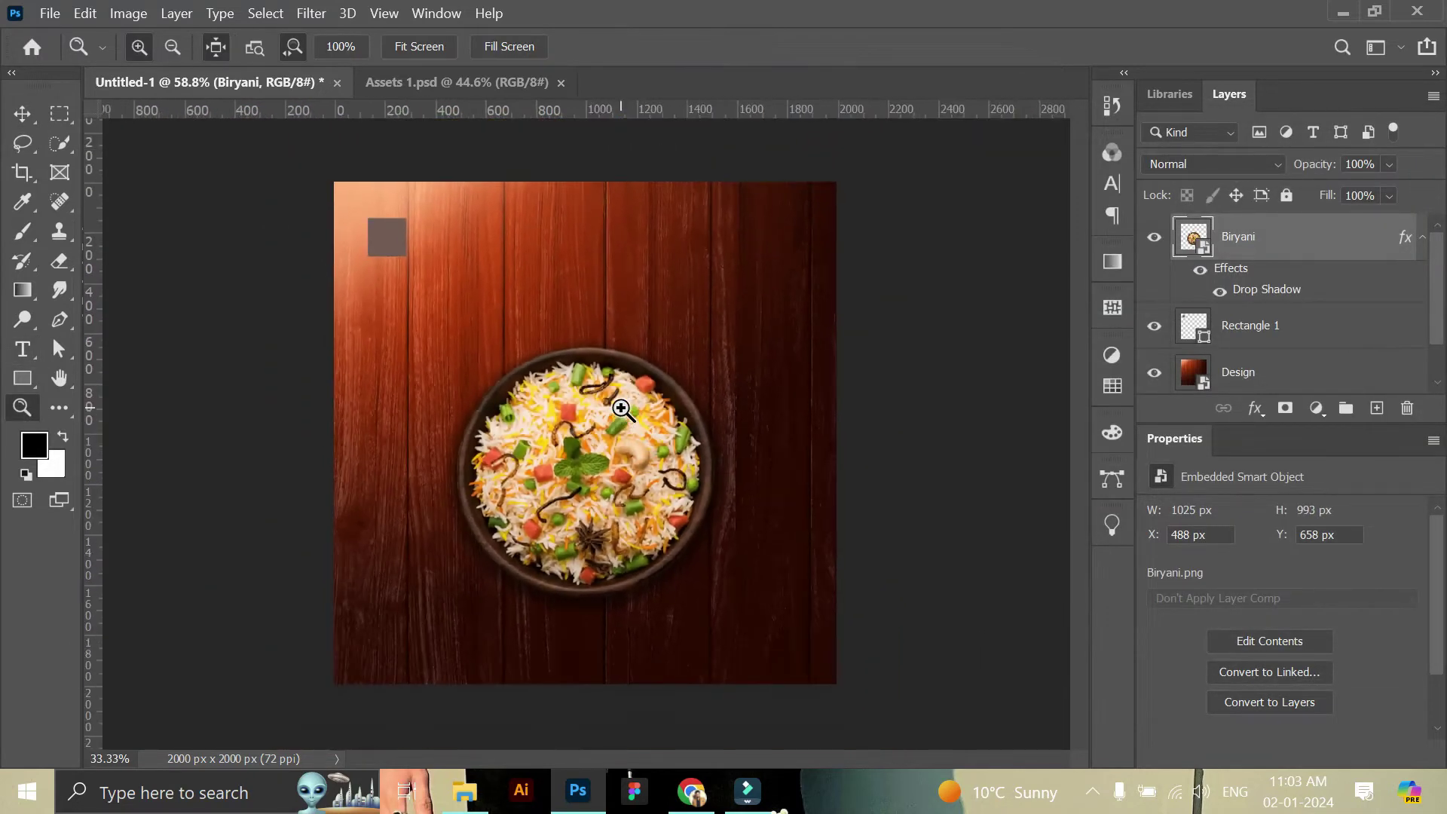
# - Add a 72 pt Anton 'BIRYANI' headline above the bowl and scale it up
pyautogui.click(1008, 366)
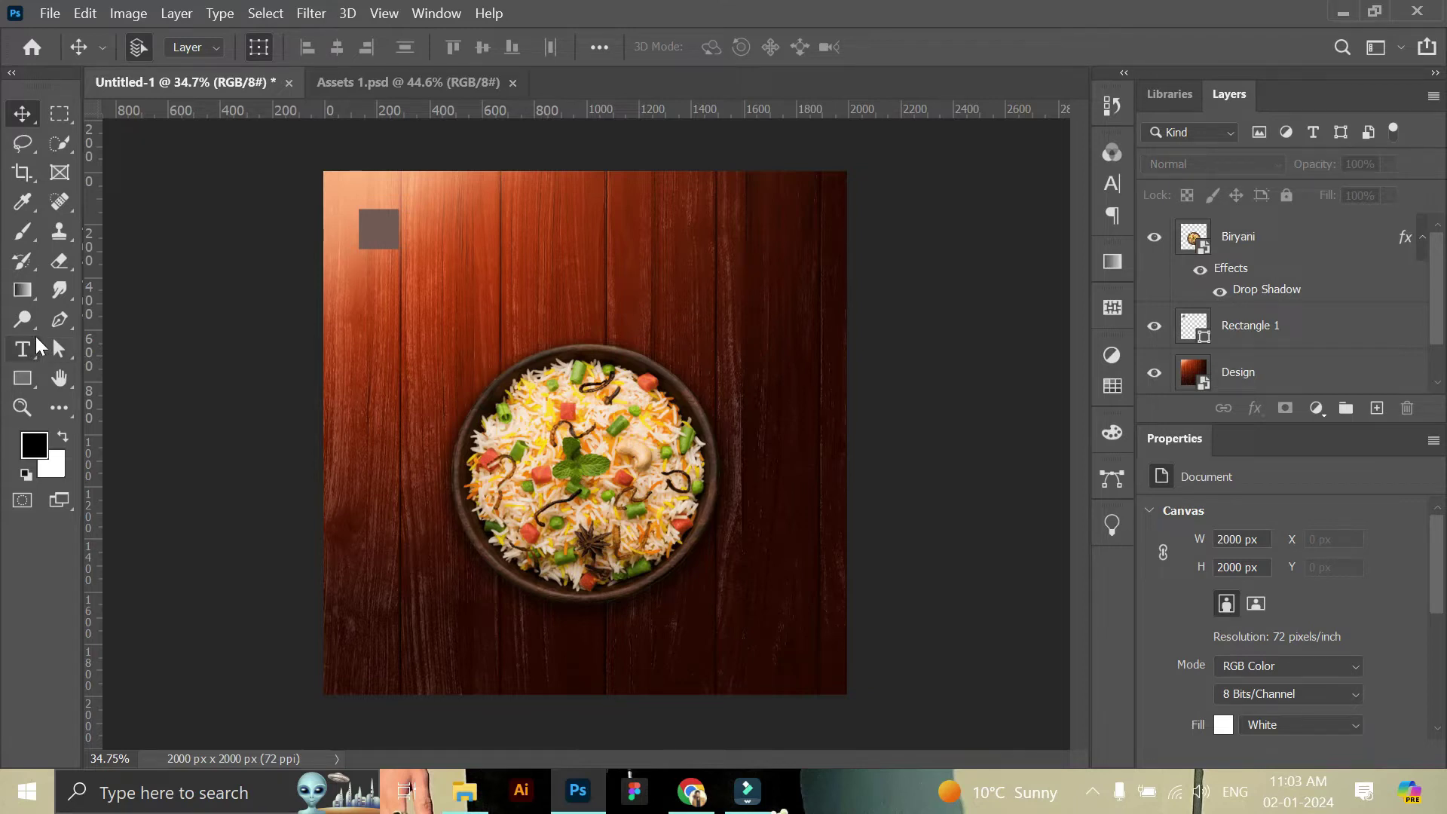
pyautogui.click(28, 349)
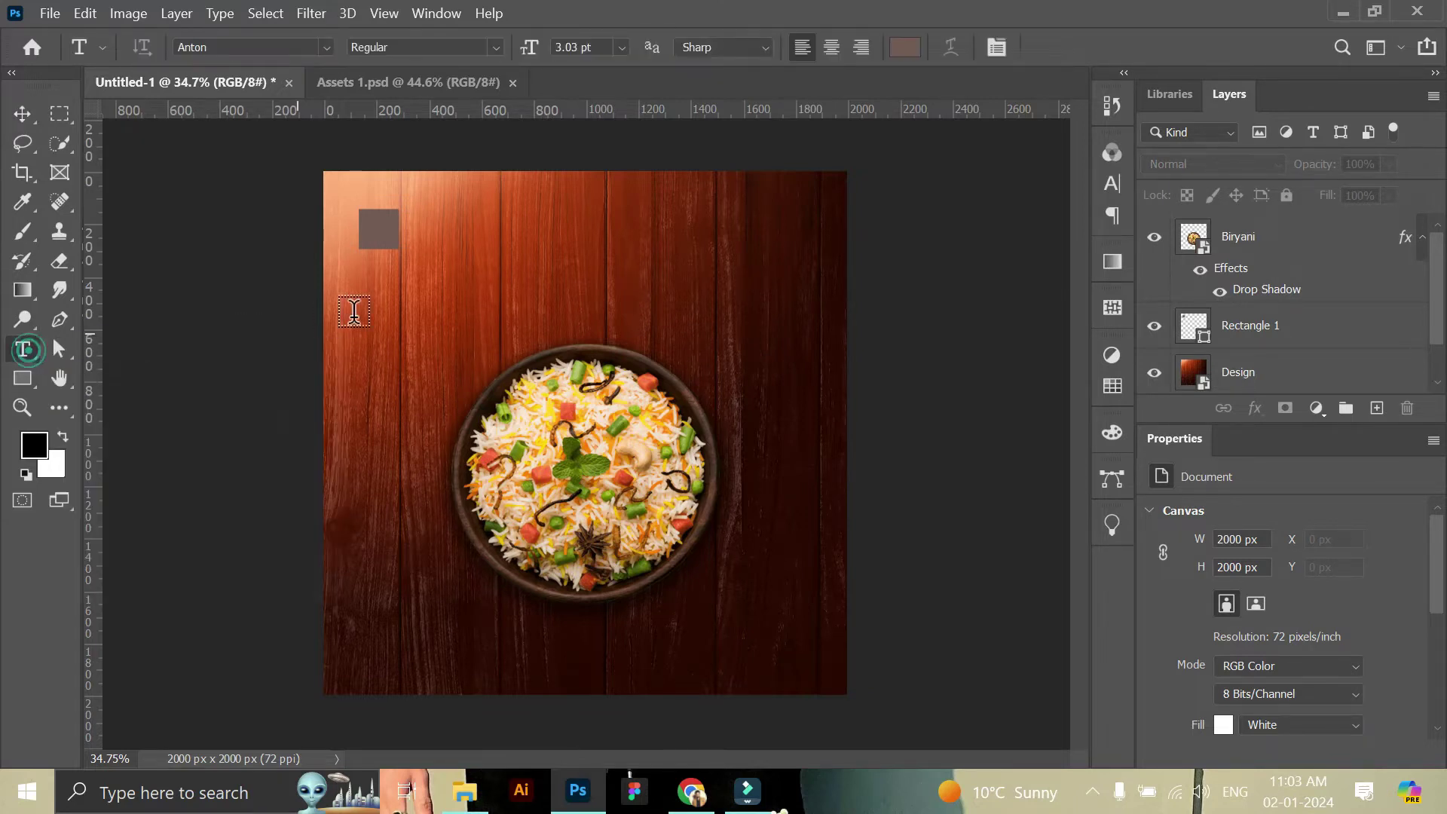
pyautogui.click(525, 284)
pyautogui.click(622, 47)
pyautogui.click(615, 335)
pyautogui.write('BIRYANI')
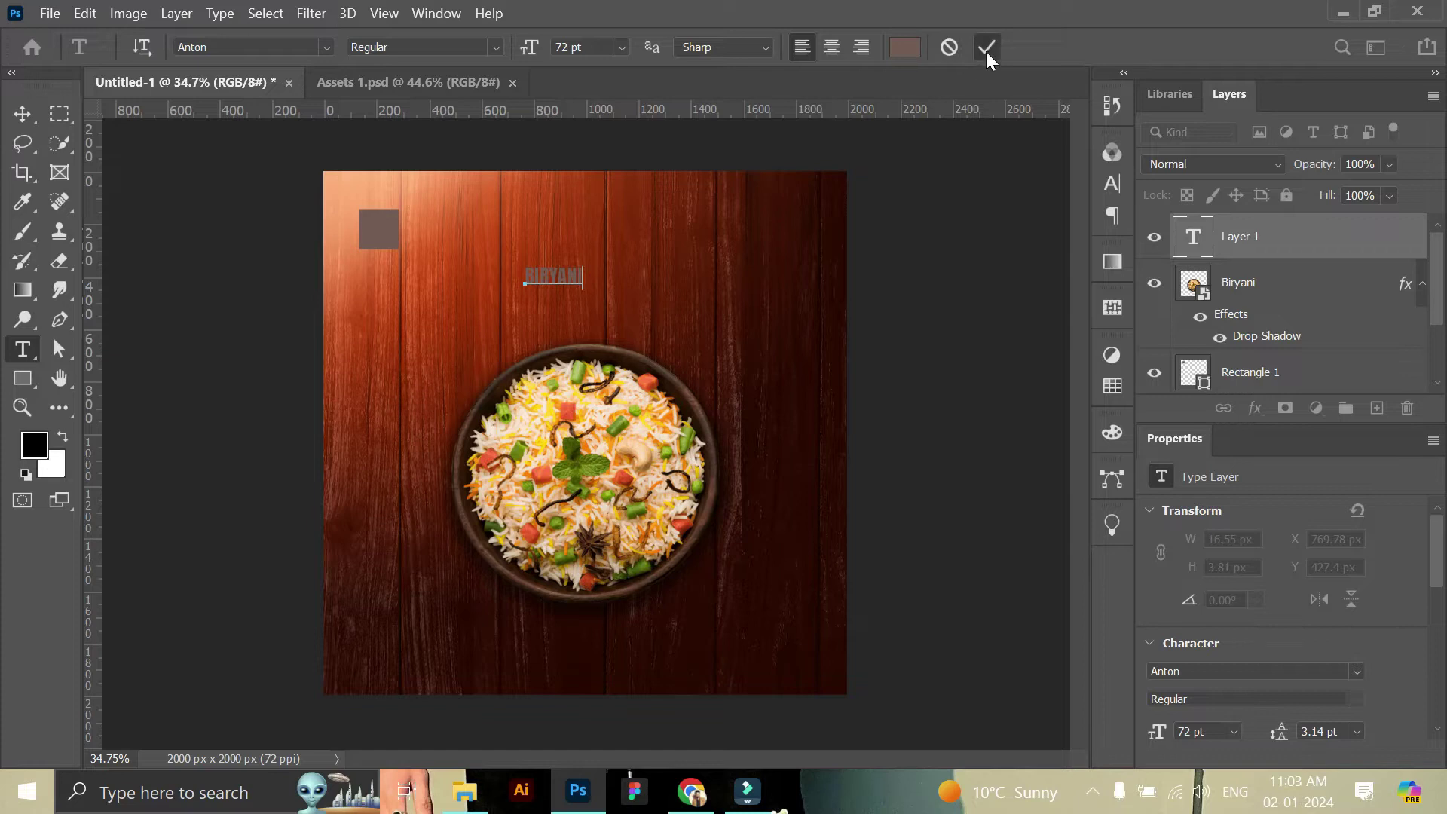
pyautogui.click(986, 47)
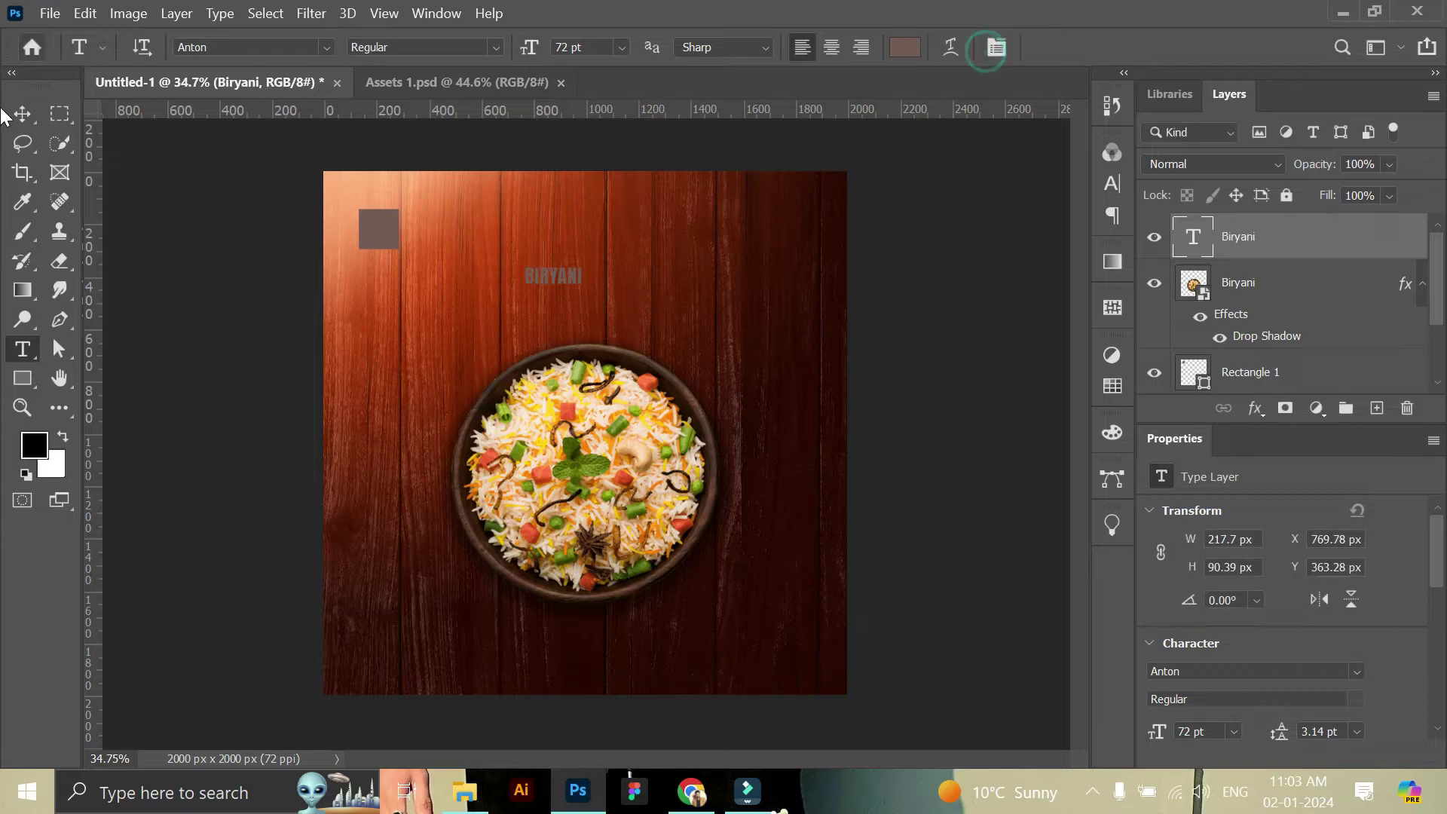
pyautogui.hotkey('ctrl', 't')
pyautogui.moveTo(581, 290)
pyautogui.mouseDown()
pyautogui.moveTo(806, 326)
pyautogui.moveTo(742, 339)
pyautogui.moveTo(656, 296)
pyautogui.mouseUp()
pyautogui.press('Return')
# - Colour the headline with the grey square's sampled colour, then delete the Rectangle 1 layer
pyautogui.scroll(-2, 1281, 603)
pyautogui.click(1309, 659)
pyautogui.click(385, 217)
pyautogui.click(1259, 224)
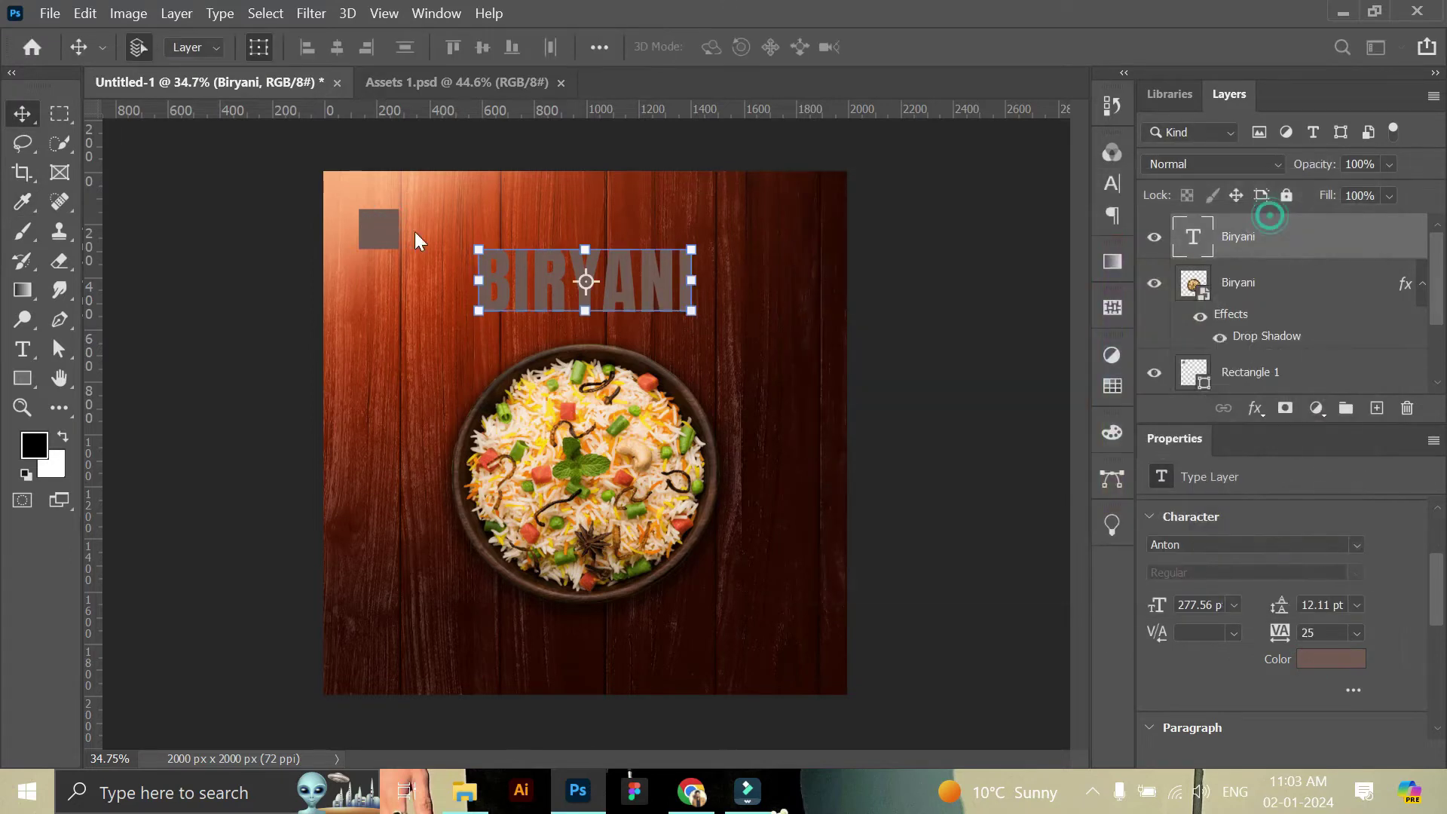
pyautogui.click(370, 228)
pyautogui.click(1407, 408)
pyautogui.click(688, 326)
# - Set the BIRYANI text layer's blend mode to Color Dodge
pyautogui.click(668, 288)
pyautogui.click(1205, 165)
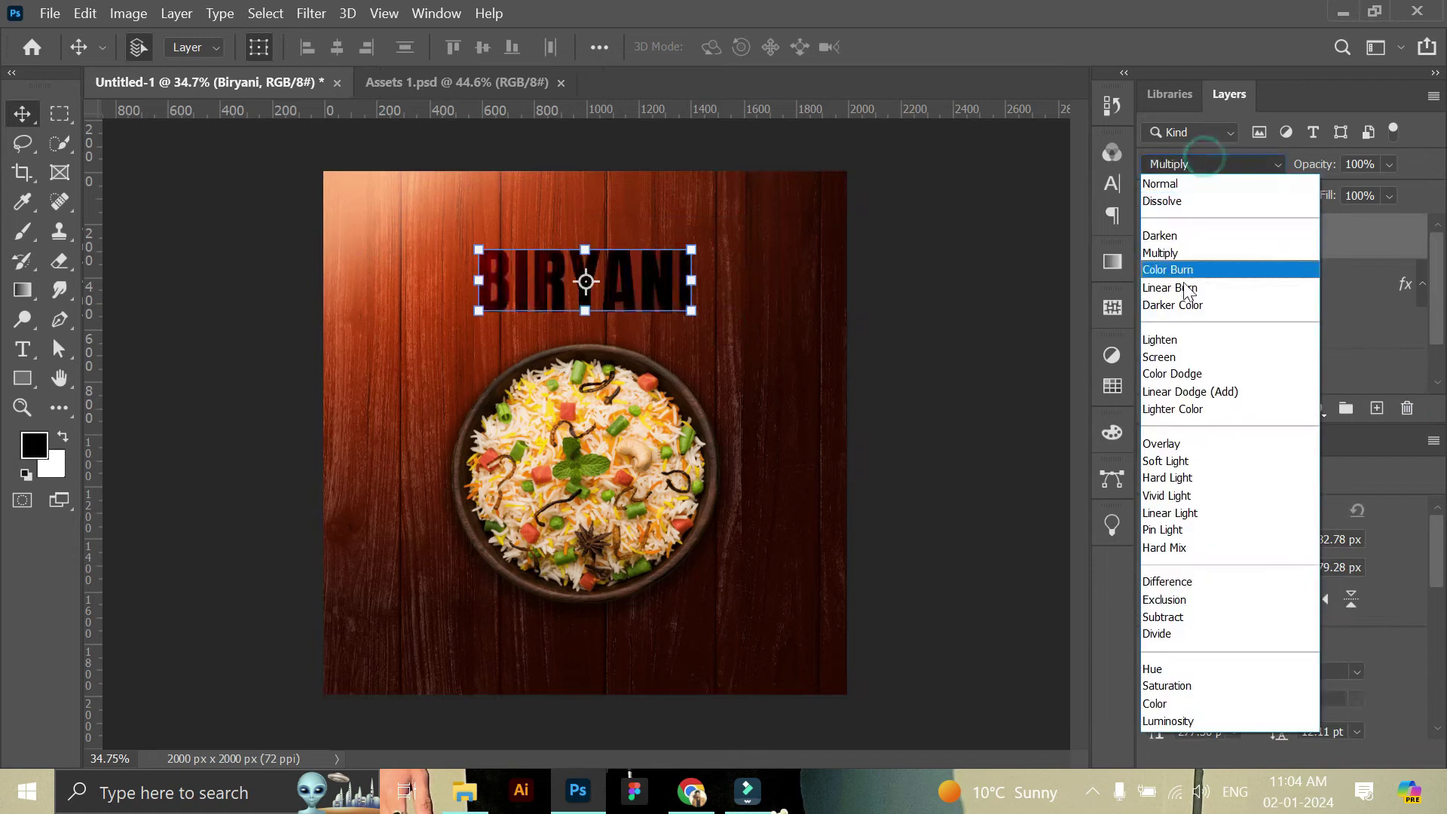
pyautogui.click(1206, 369)
pyautogui.click(917, 329)
pyautogui.click(595, 294)
pyautogui.click(951, 298)
# - Add a new 'Special' text line above the BIRYANI headline
pyautogui.press('t')
pyautogui.click(541, 217)
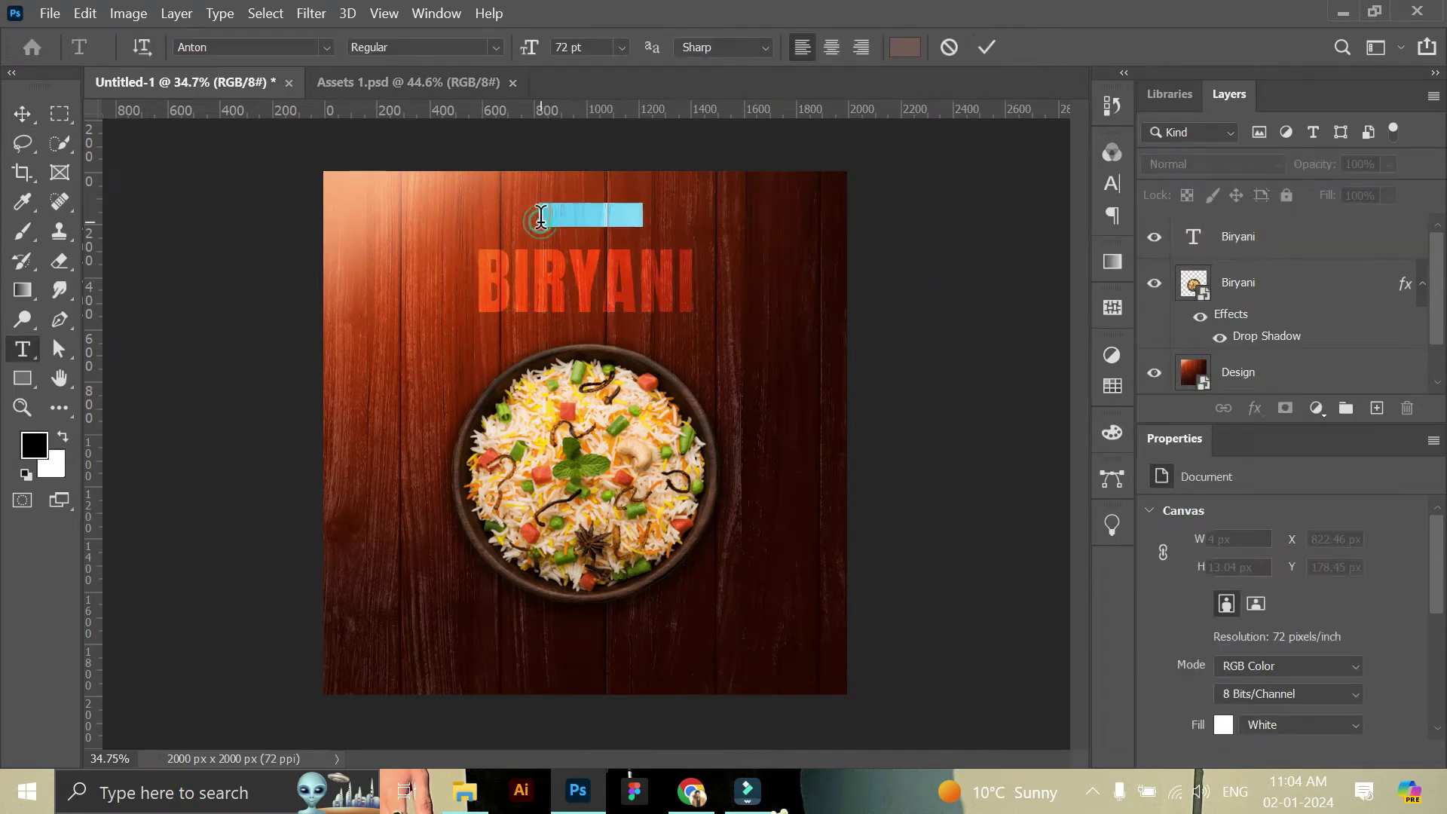
pyautogui.press('Delete')
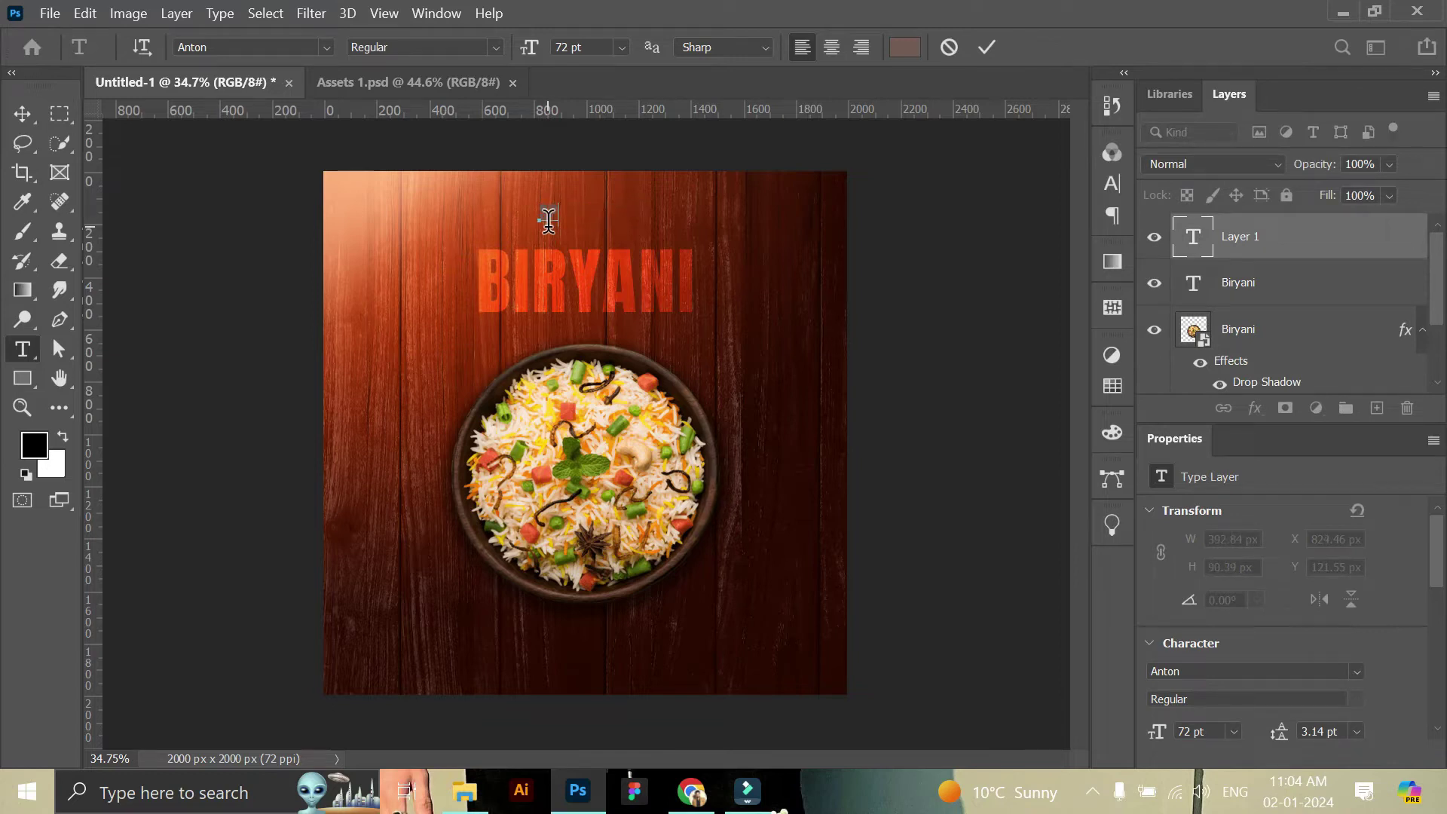
pyautogui.write('SPECIAL')
pyautogui.write('Special')
pyautogui.click(986, 47)
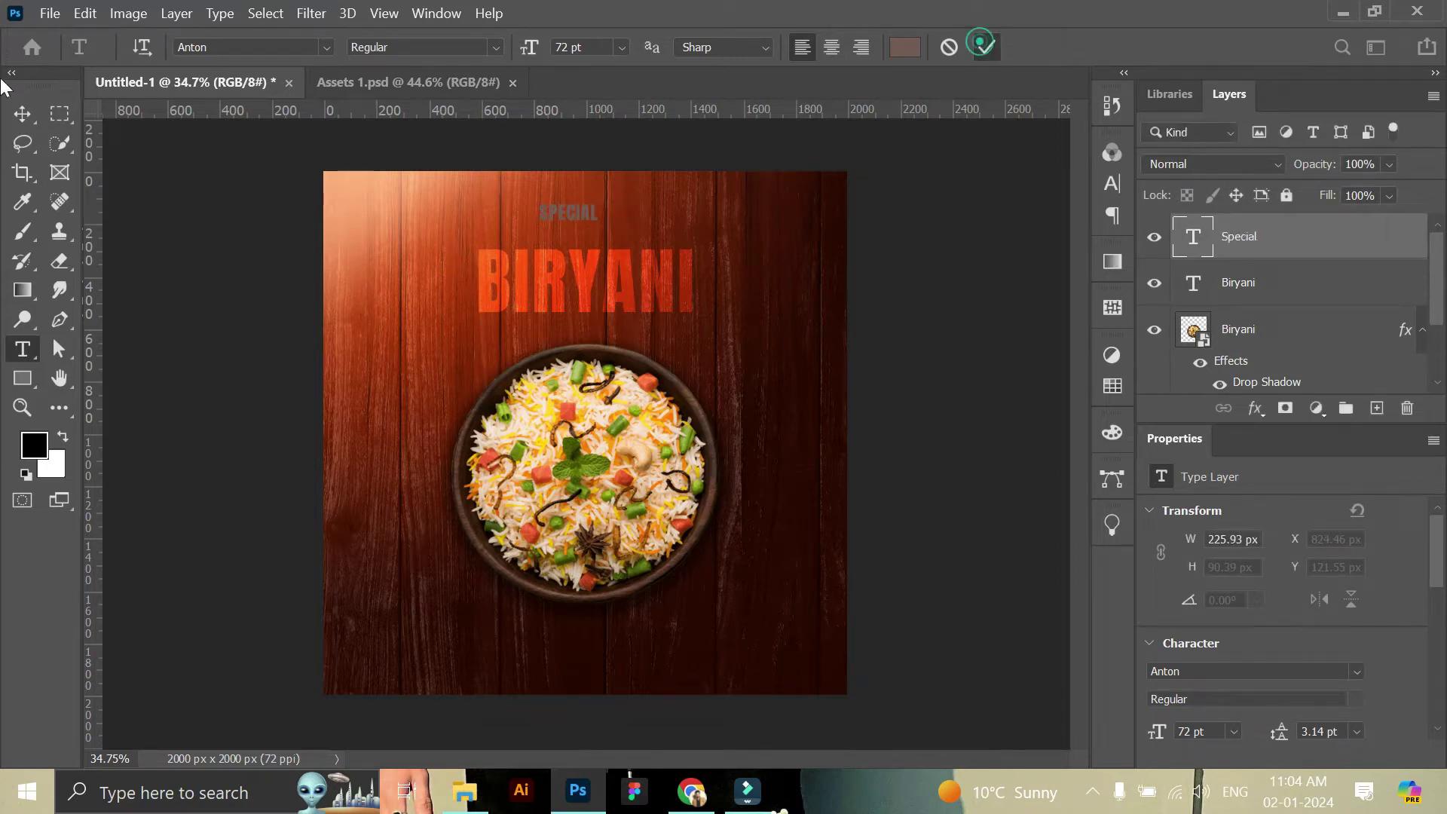
pyautogui.press('v')
pyautogui.scroll(-3, 1214, 688)
pyautogui.scroll(-2, 1154, 694)
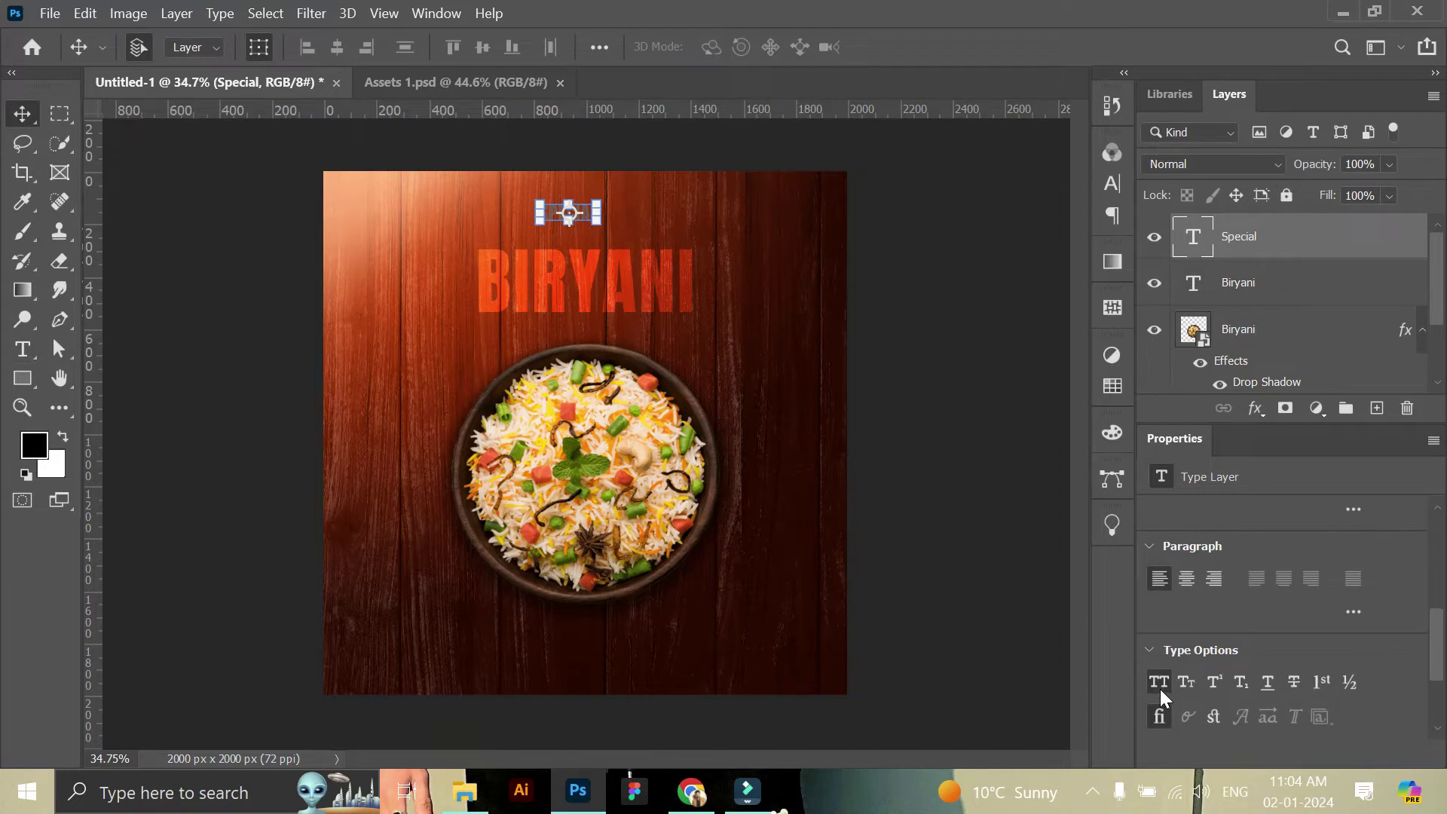
pyautogui.scroll(3, 1230, 658)
# - Set 'Special' to the Badcats font and enlarge it over the headline
pyautogui.click(1357, 544)
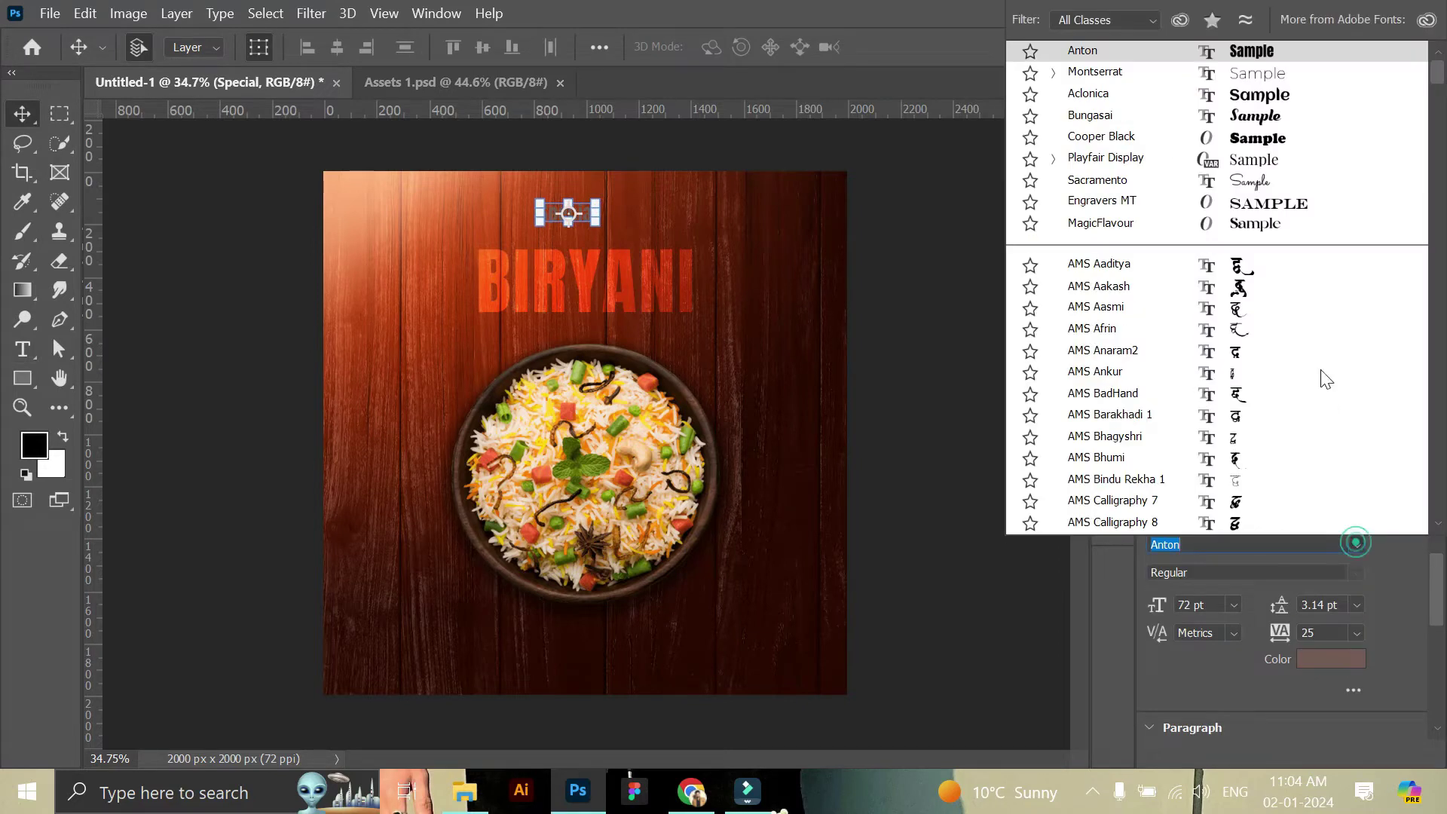
pyautogui.scroll(1, 1281, 156)
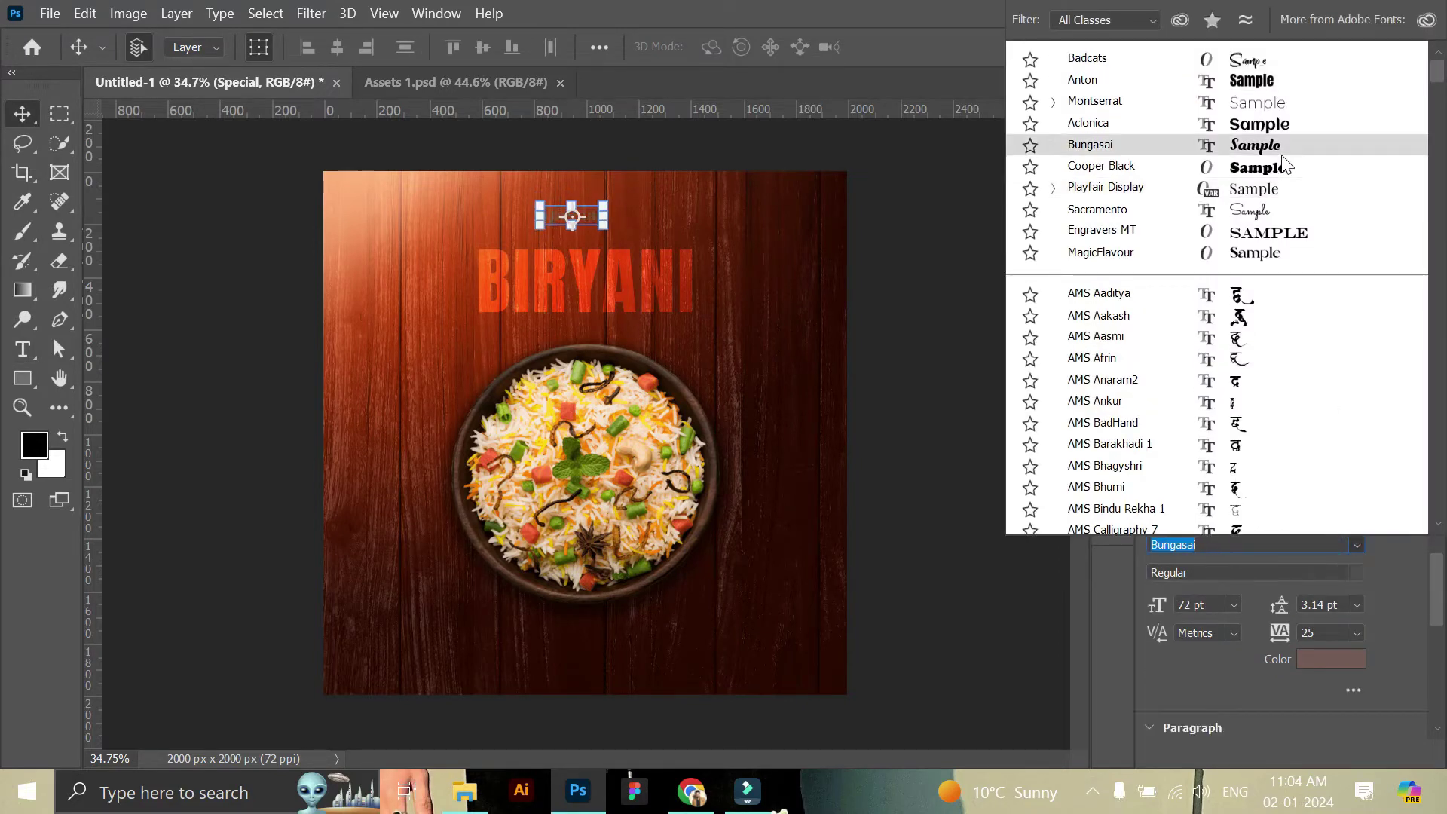
pyautogui.click(1250, 60)
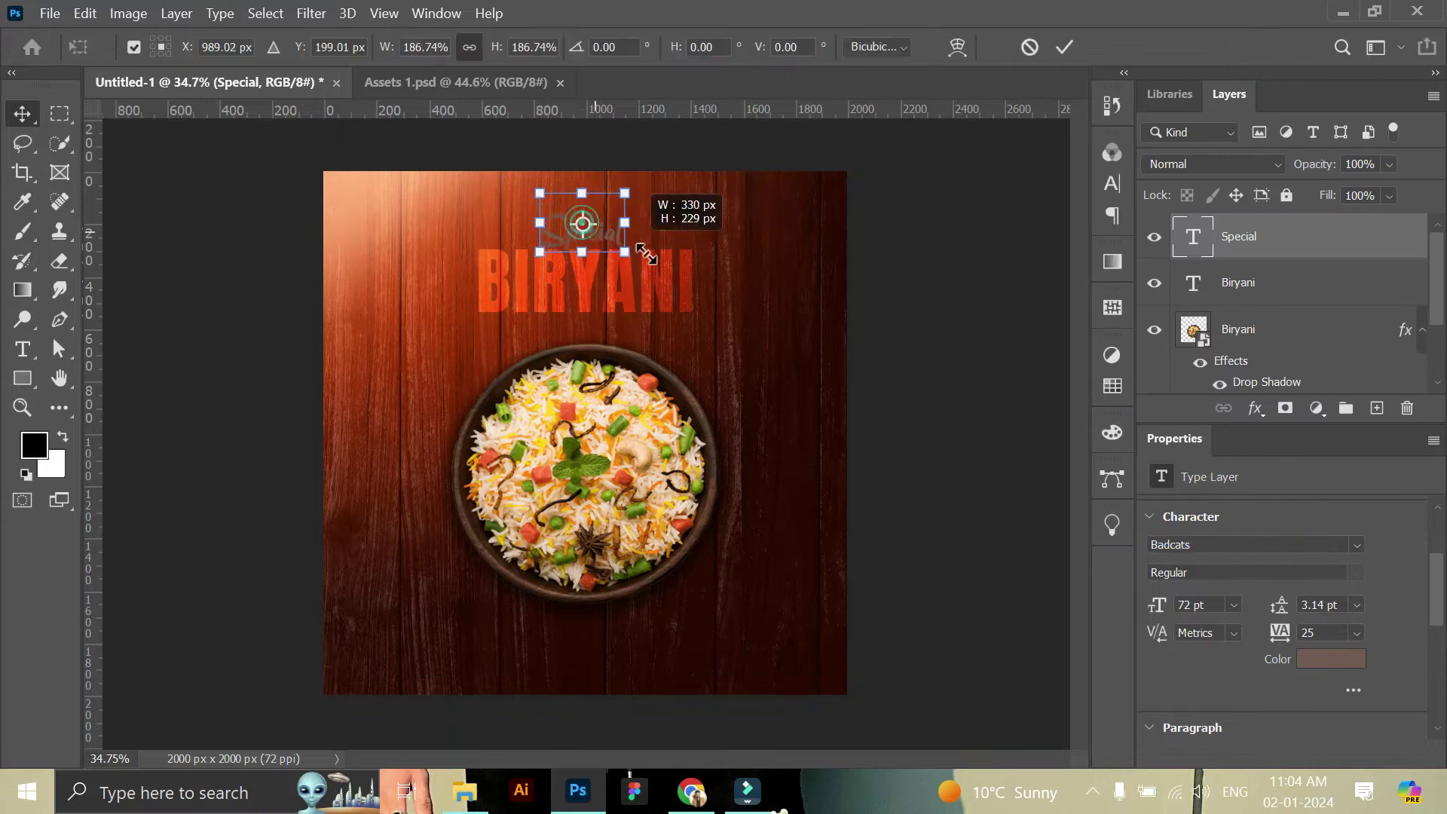
pyautogui.moveTo(580, 223); pyautogui.dragTo(678, 260)
pyautogui.click(1070, 47)
# - Set the tracking of 'Special' to 0 and move it up over BIRYANI
pyautogui.scroll(-3, 1210, 545)
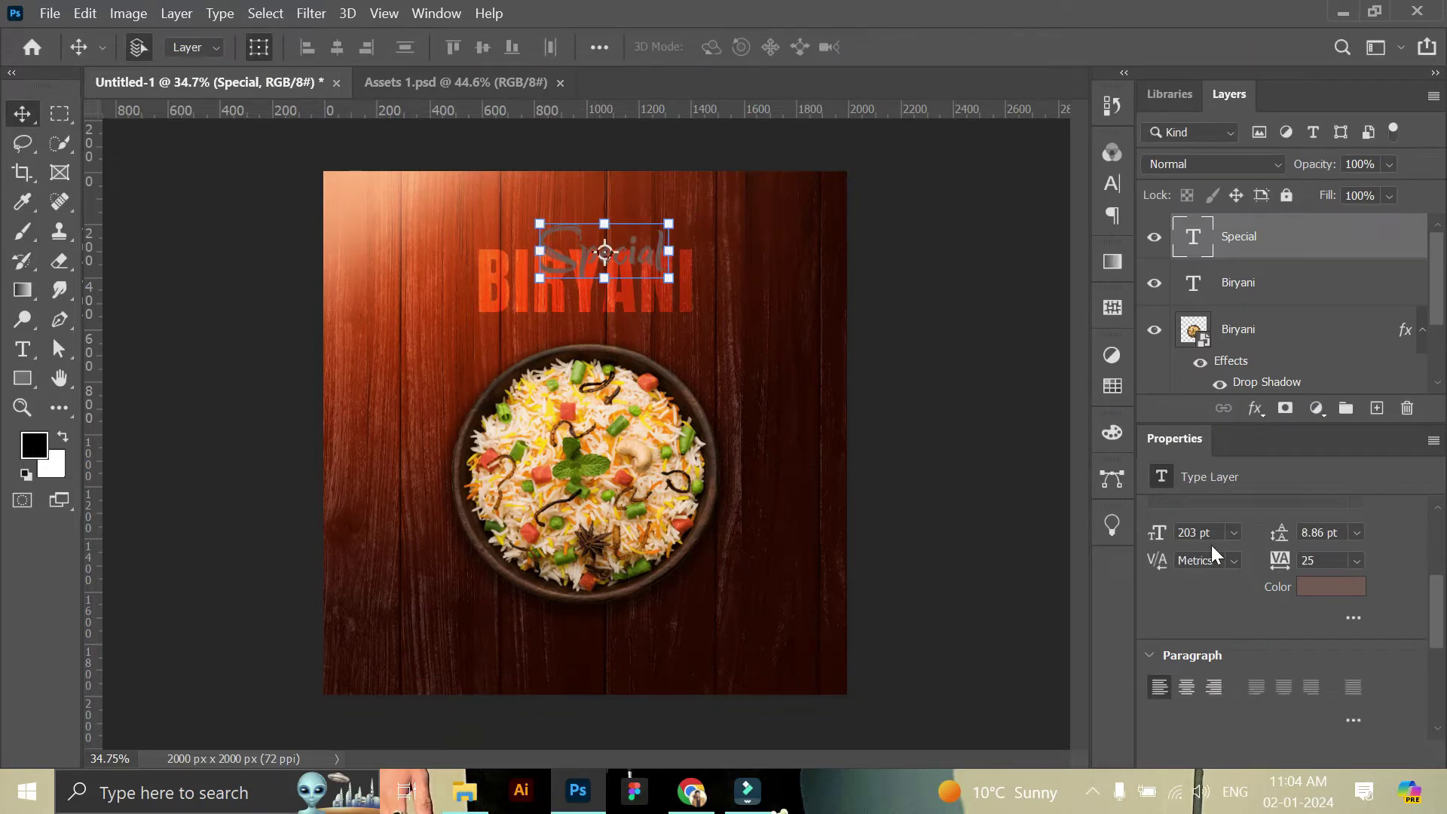
pyautogui.click(1357, 523)
pyautogui.click(1330, 373)
pyautogui.click(992, 414)
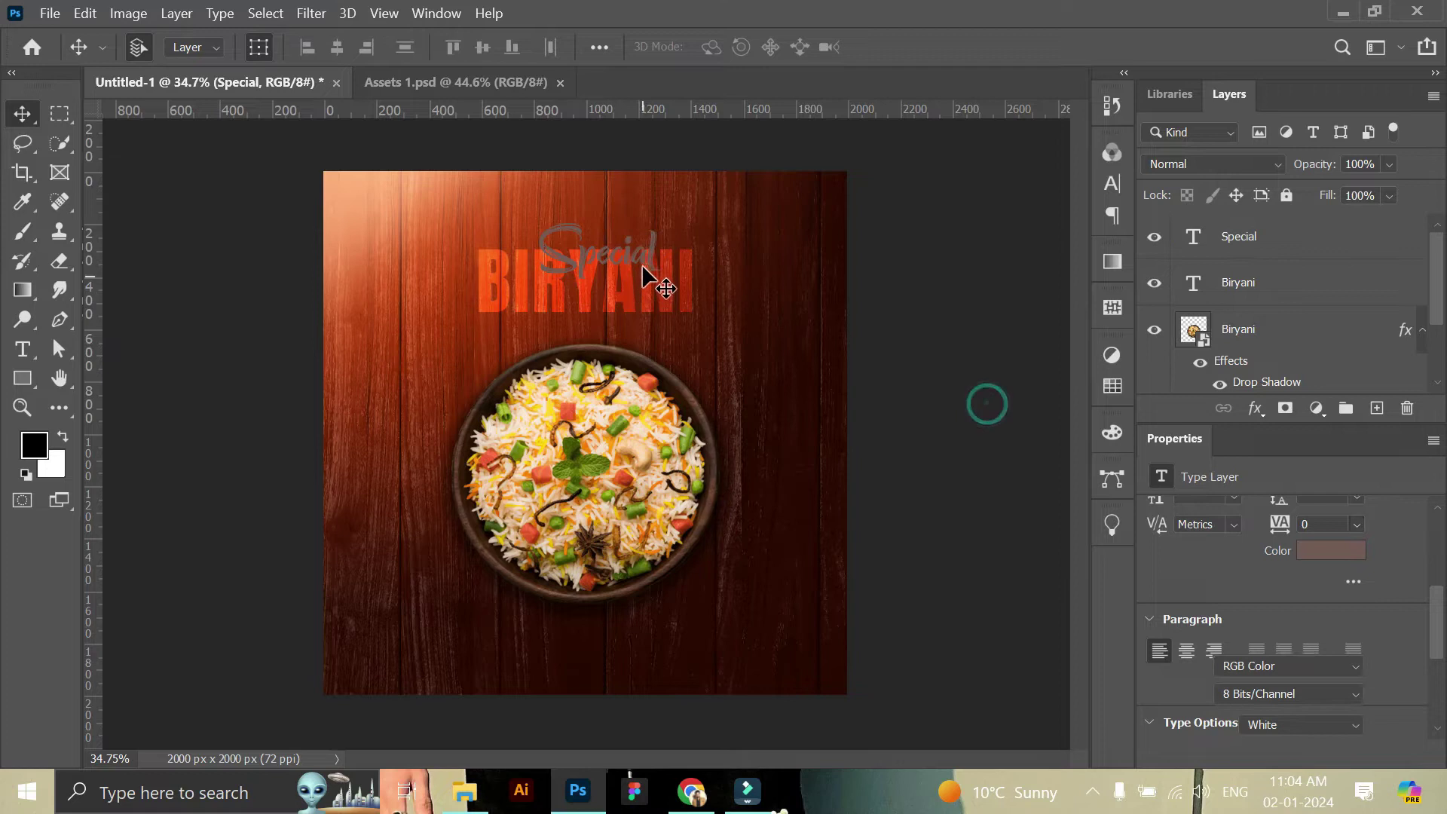
pyautogui.moveTo(655, 284); pyautogui.dragTo(633, 260)
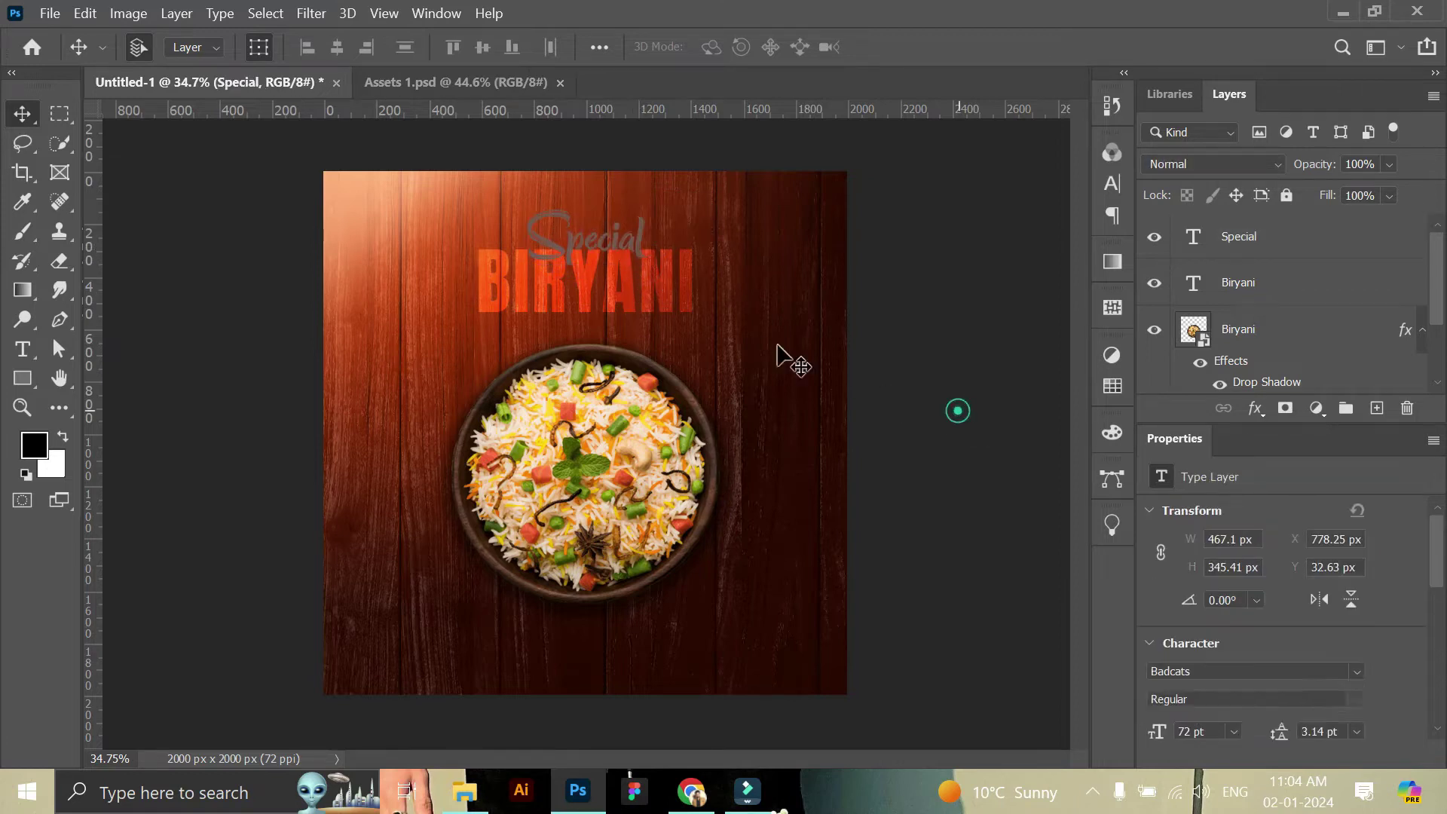
# - Make 'Special' white (#ffffff) and duplicate its text layer
pyautogui.scroll(-1, 1349, 663)
pyautogui.click(1341, 673)
pyautogui.write('ffffff')
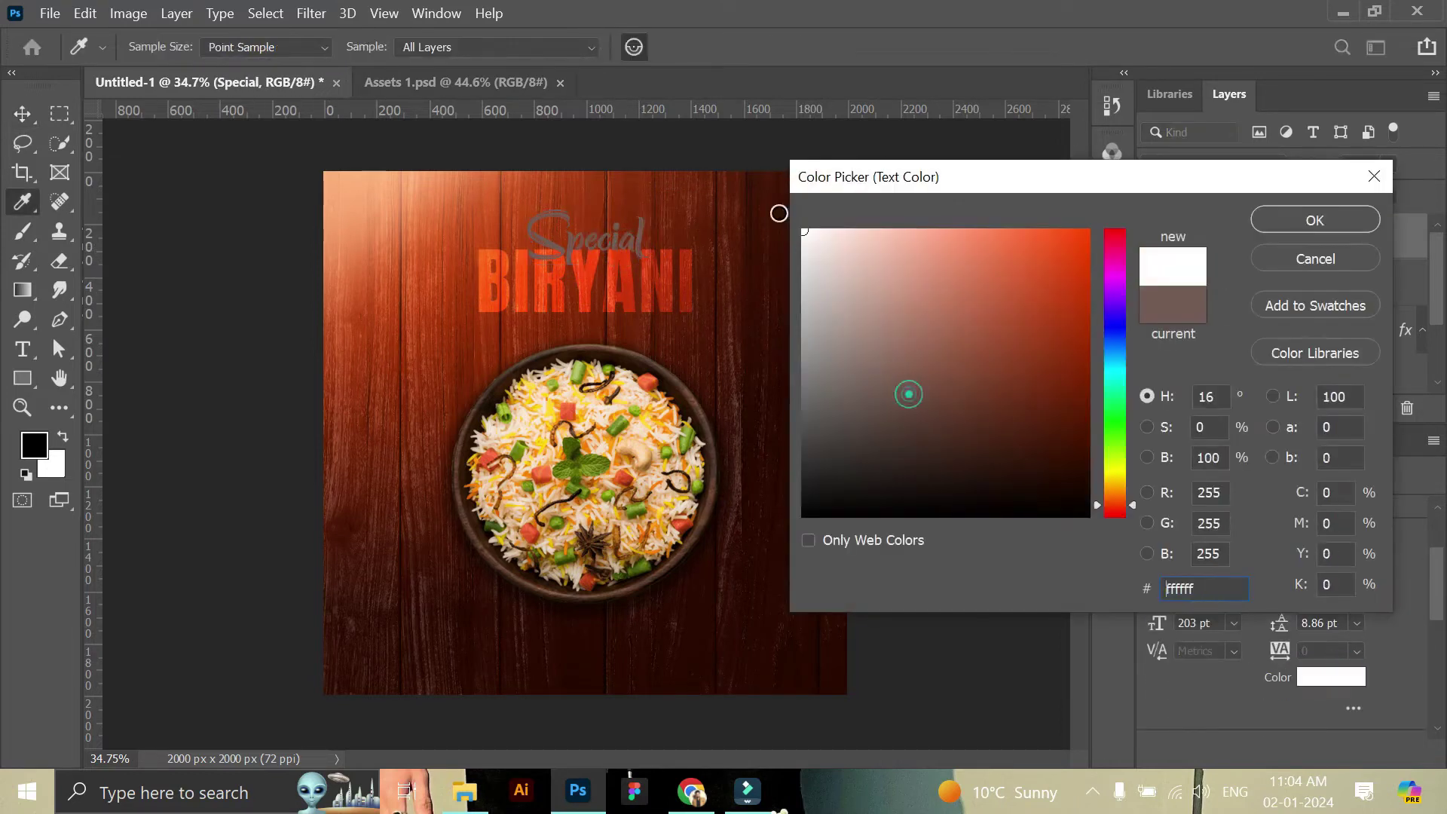
pyautogui.click(1315, 219)
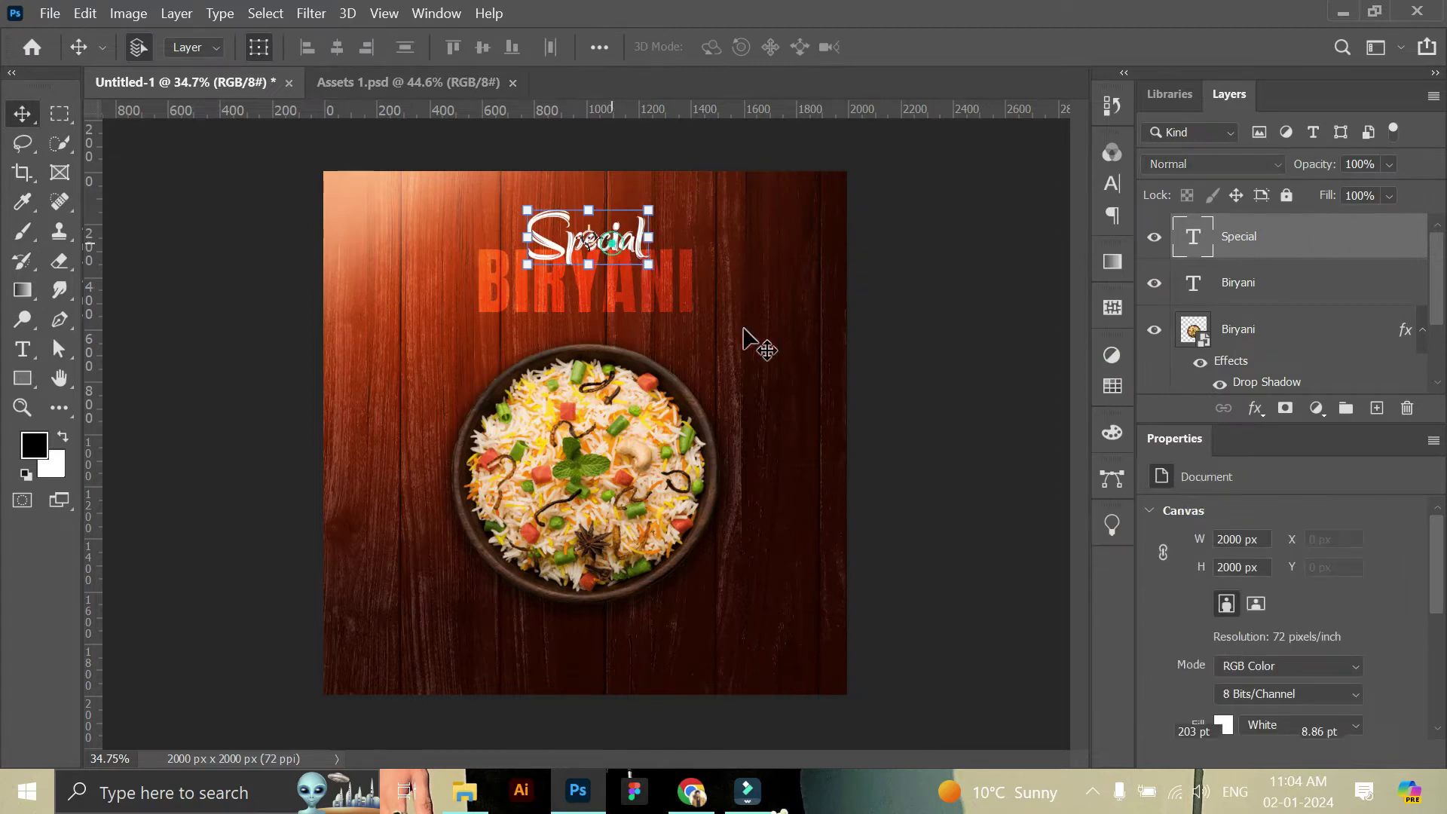
pyautogui.moveTo(1266, 238); pyautogui.dragTo(746, 286)
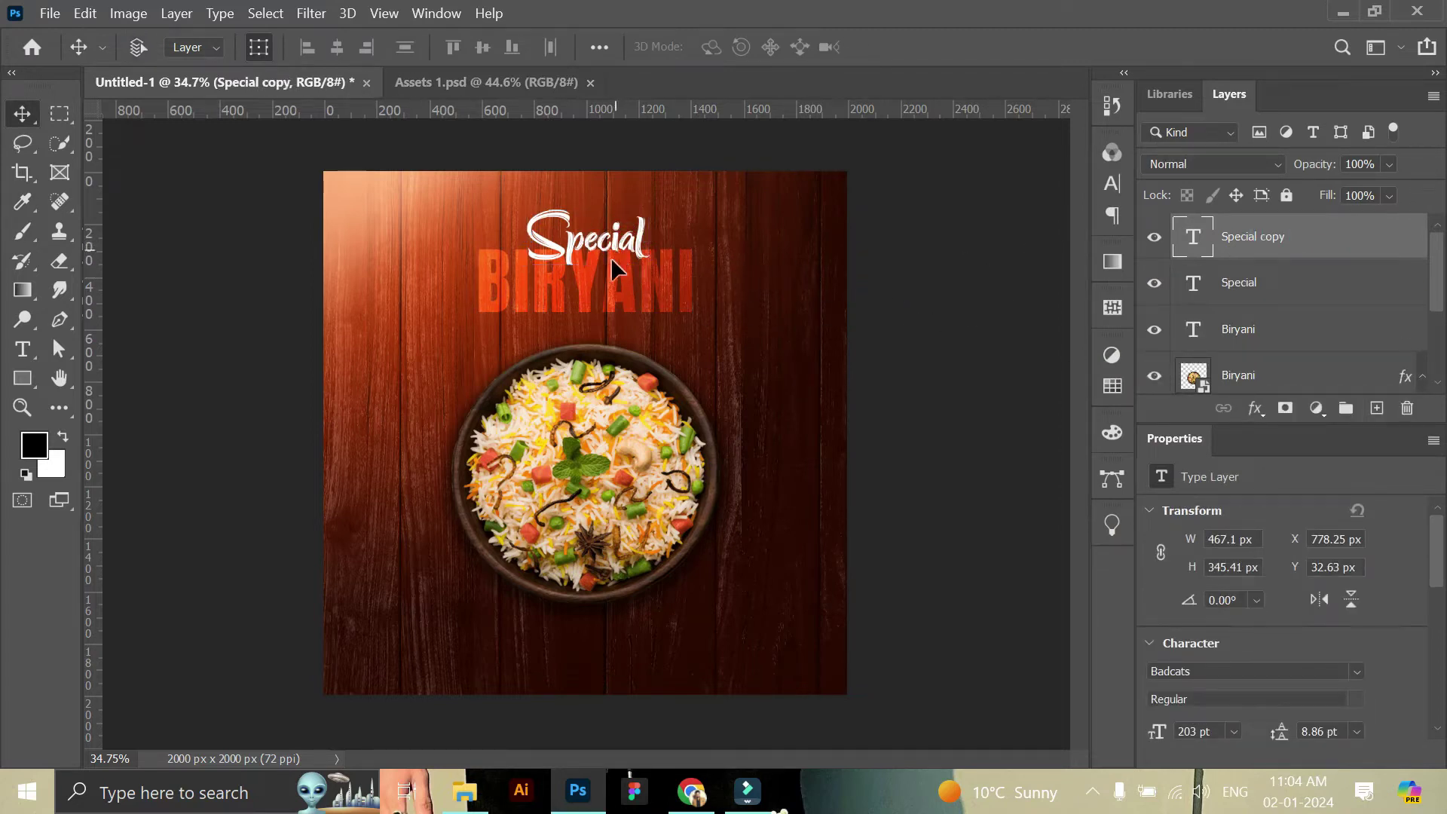
# - Move the copied text below BIRYANI and retype it as 'This Weekend Only'
pyautogui.moveTo(614, 248); pyautogui.dragTo(608, 320)
pyautogui.doubleClick(609, 317)
pyautogui.press('BackSpace')
pyautogui.write('This Weekend O')
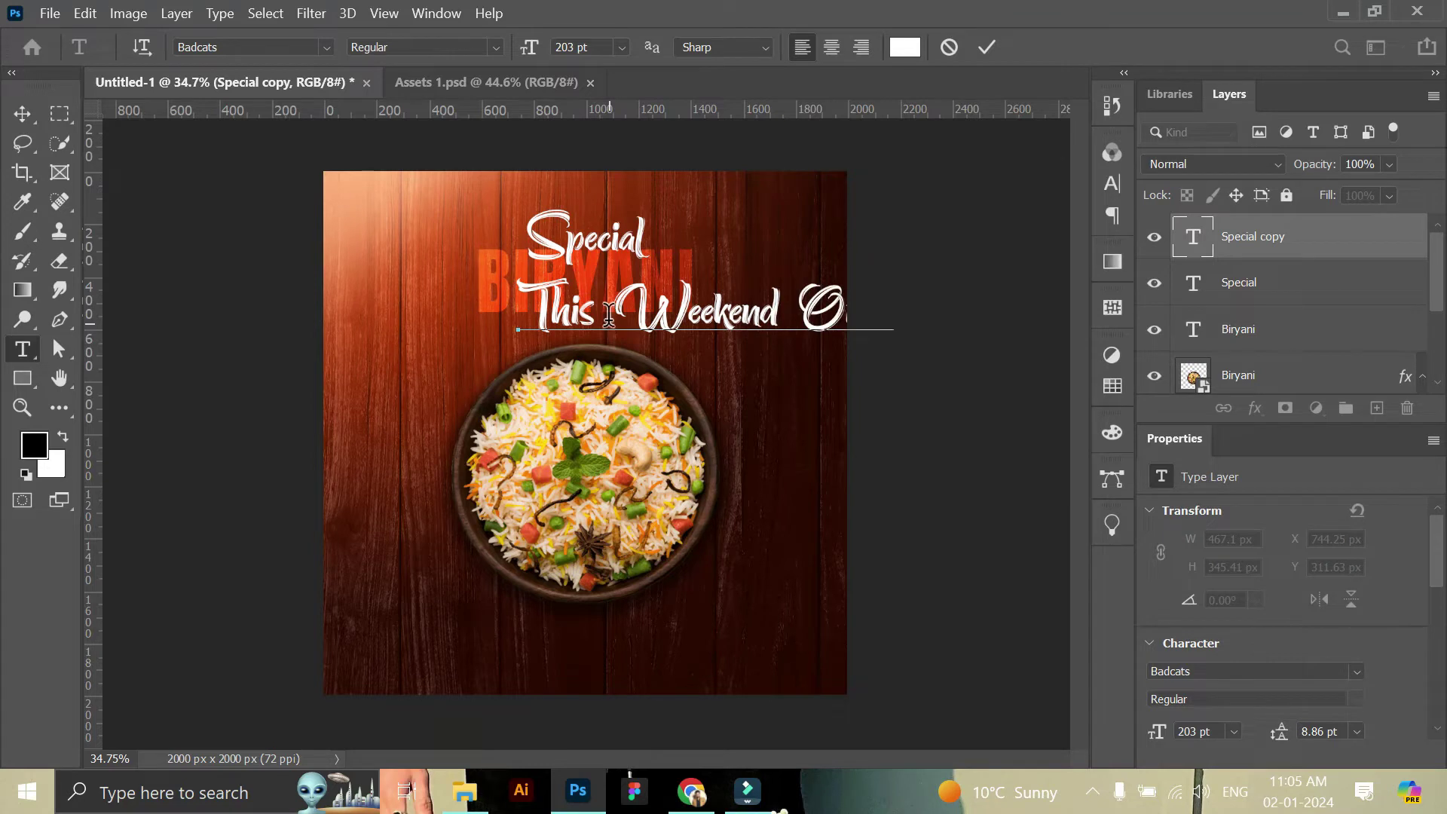
pyautogui.click(986, 47)
pyautogui.press('v')
# - Shift 'This Weekend Only' into place and tilt it a few degrees
pyautogui.moveTo(892, 347)
pyautogui.mouseDown()
pyautogui.moveTo(620, 320)
pyautogui.moveTo(642, 309)
pyautogui.mouseUp()
pyautogui.moveTo(707, 269); pyautogui.dragTo(719, 262)
pyautogui.moveTo(650, 325); pyautogui.dragTo(648, 325)
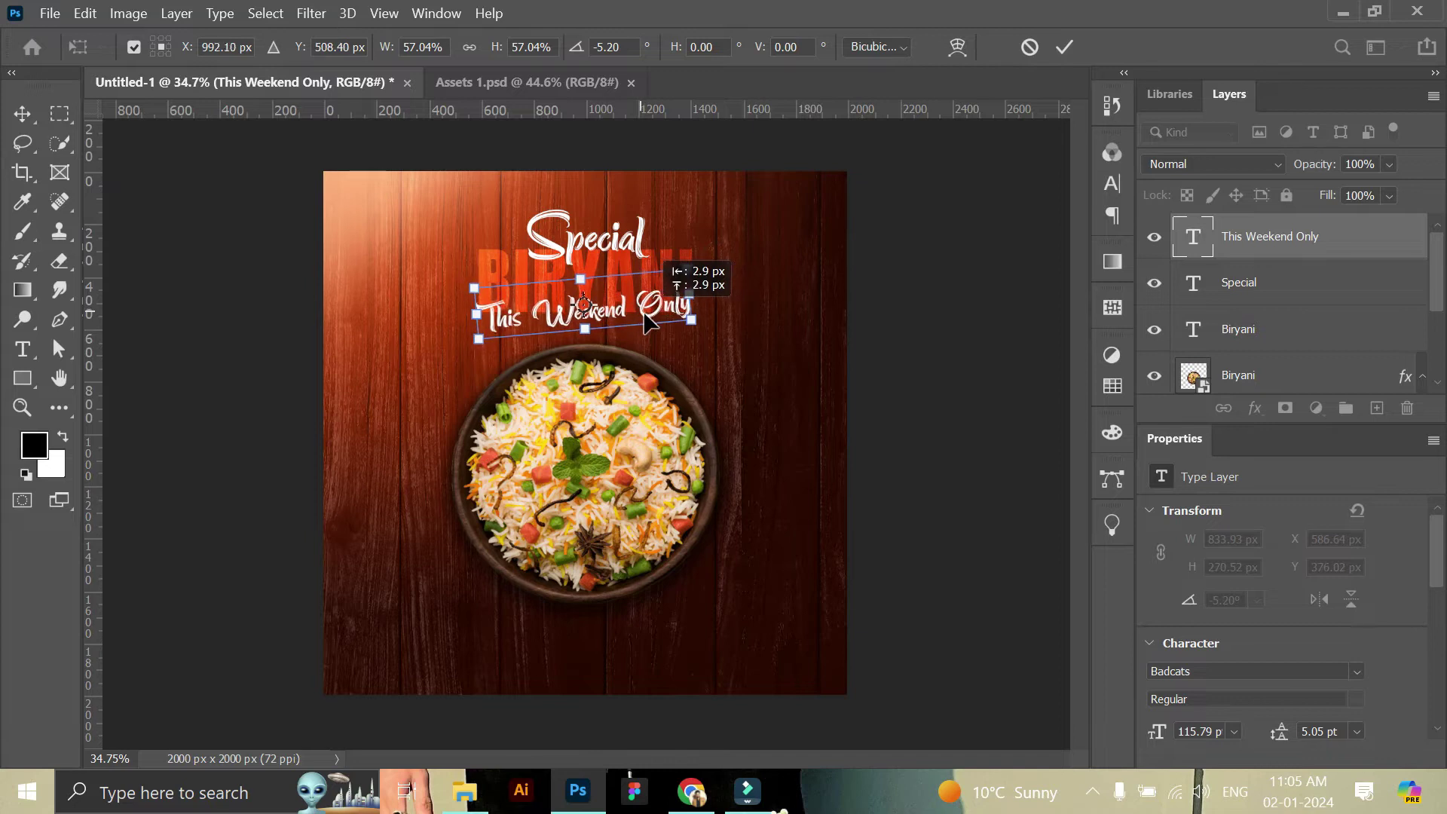
pyautogui.click(1064, 47)
# - Enlarge all three headline text layers together and centre them above the bowl
pyautogui.click(1269, 236)
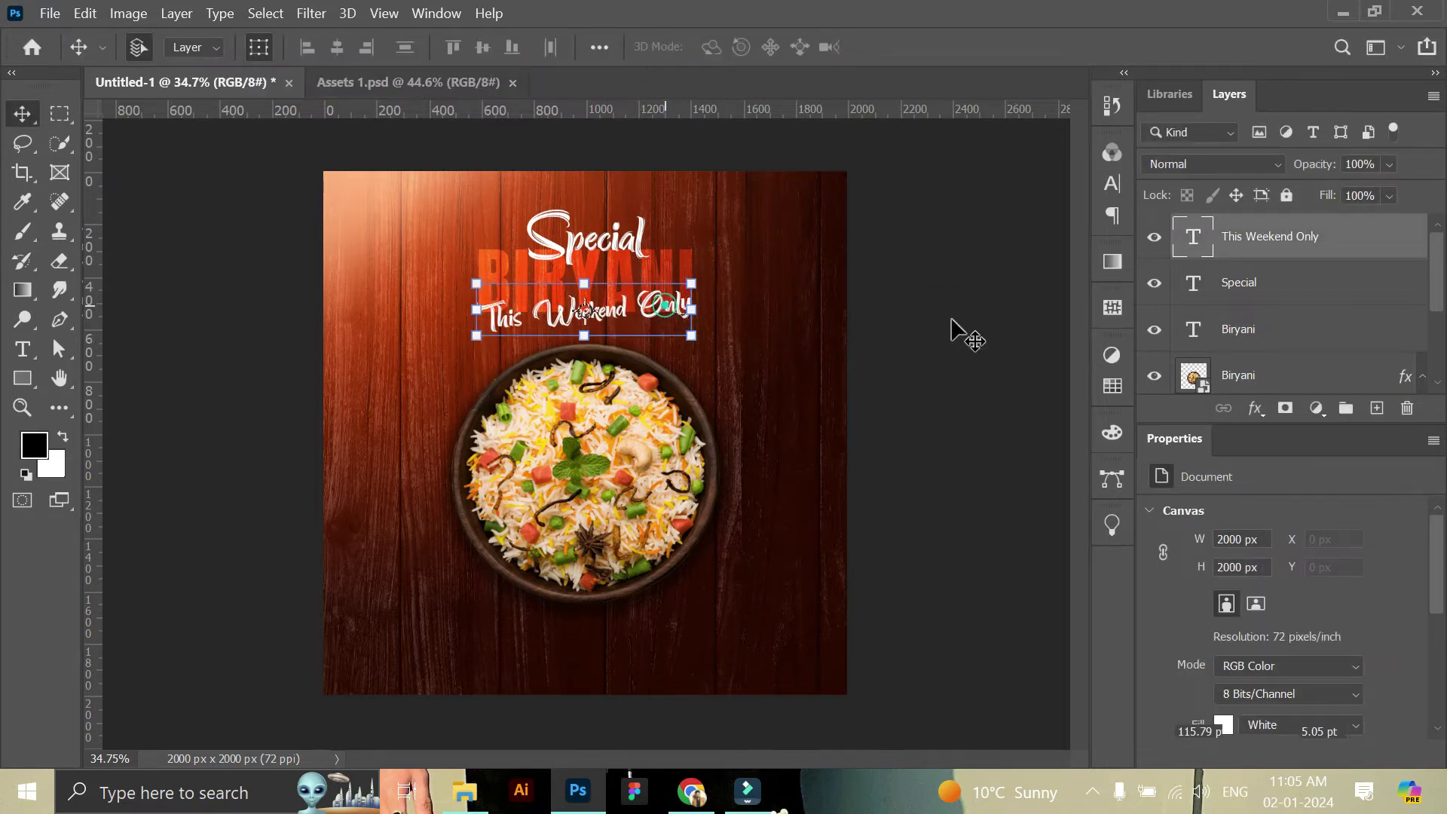
pyautogui.keyDown('shift'); pyautogui.click(1255, 333); pyautogui.keyUp('shift')
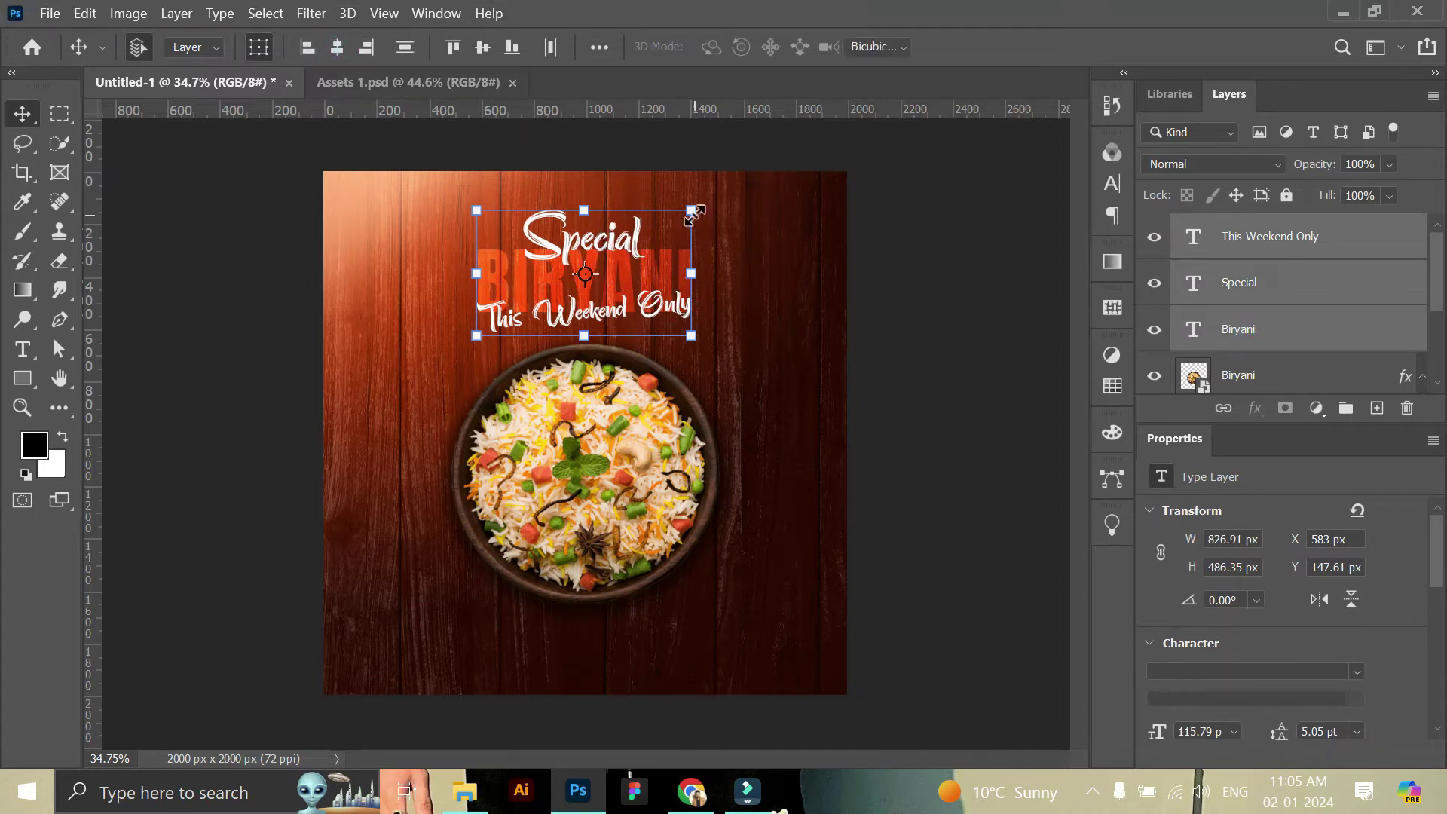
pyautogui.moveTo(692, 211); pyautogui.dragTo(722, 192)
pyautogui.click(1063, 45)
pyautogui.moveTo(676, 275); pyautogui.dragTo(663, 286)
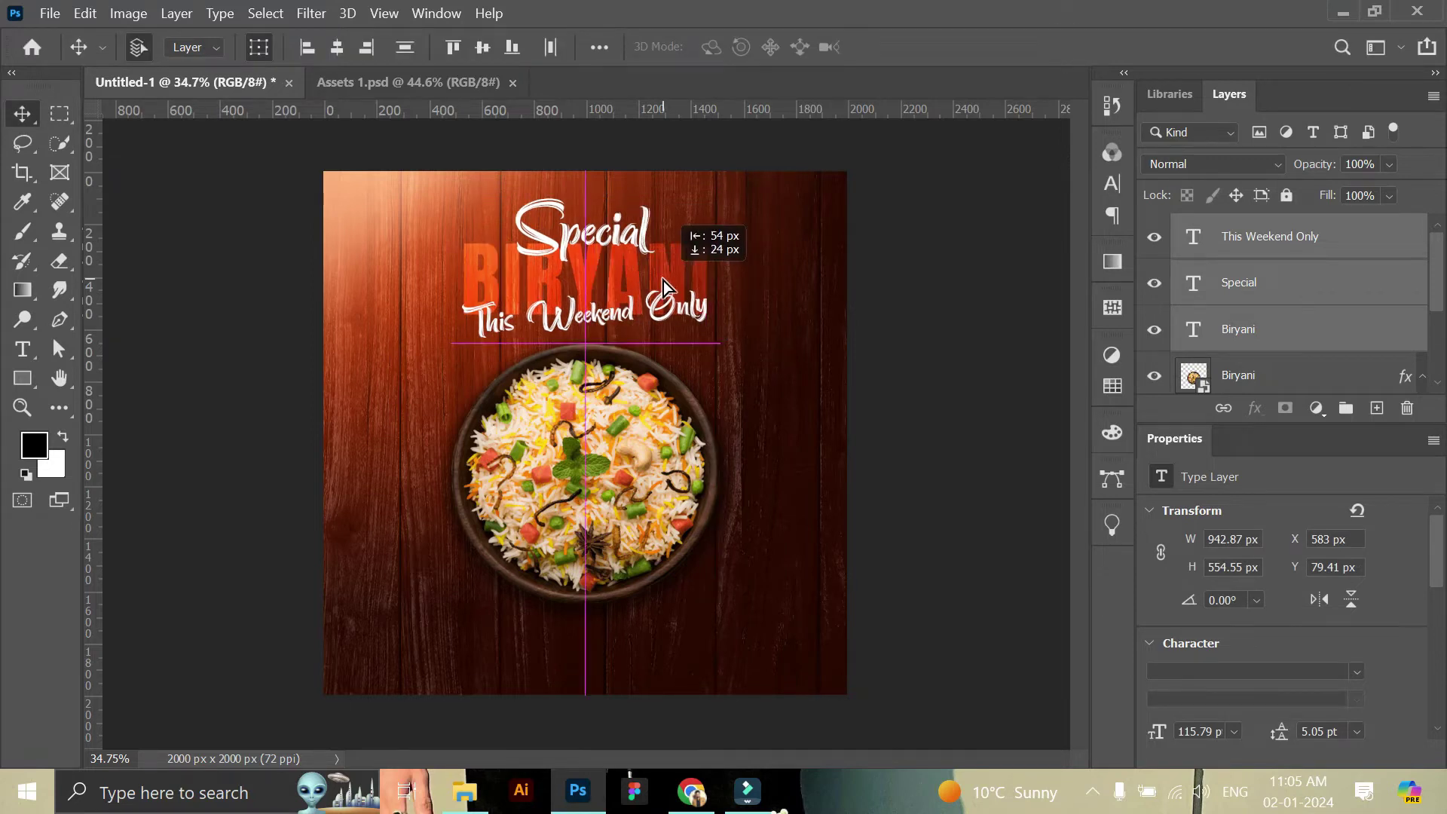
# - Lower the bowl slightly and move the three-line headline block down to match
pyautogui.click(930, 349)
pyautogui.moveTo(639, 493)
pyautogui.mouseDown()
pyautogui.moveTo(639, 522)
pyautogui.moveTo(639, 500)
pyautogui.mouseUp()
pyautogui.click(988, 452)
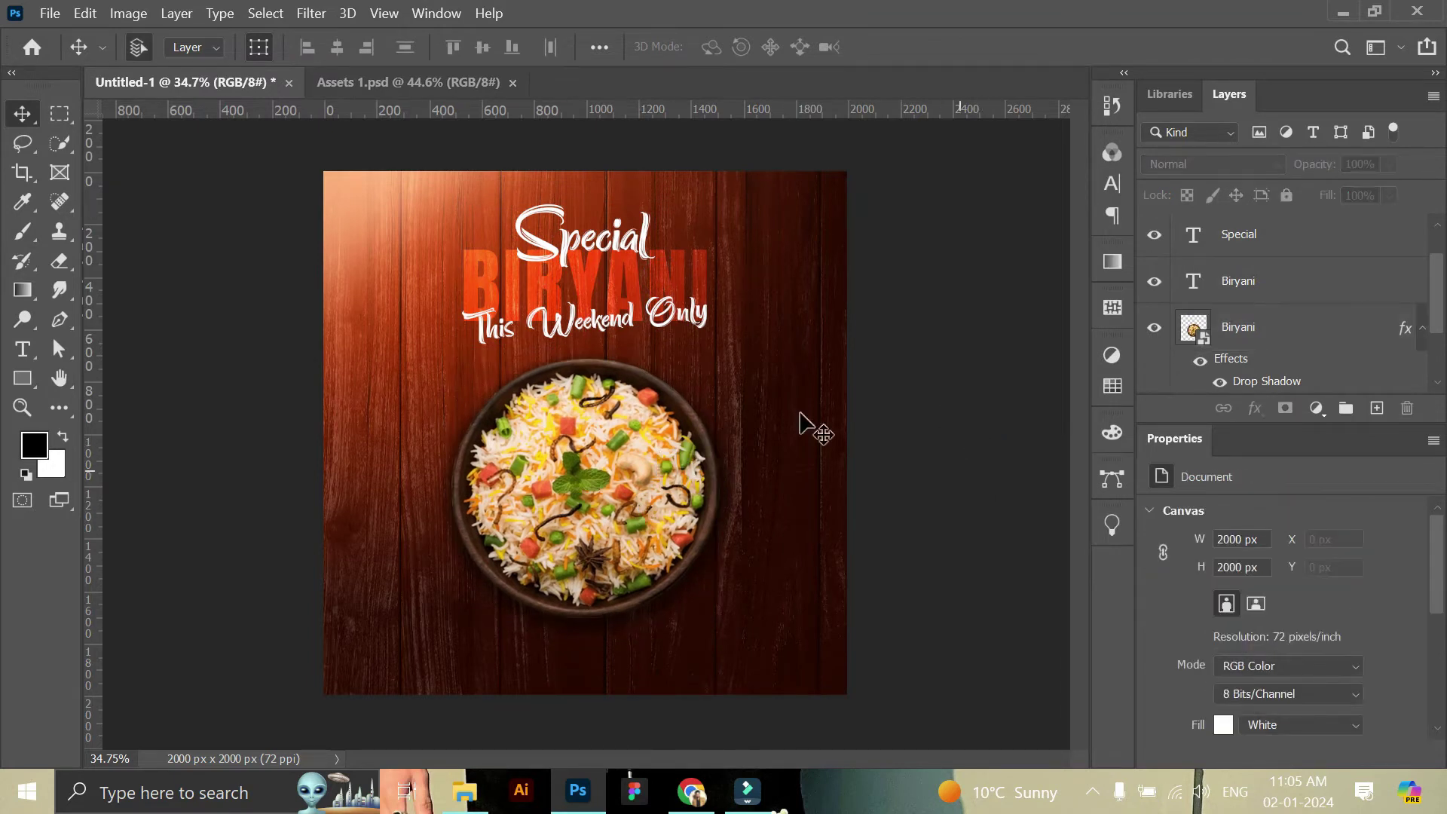
pyautogui.click(678, 324)
pyautogui.keyDown('shift'); pyautogui.click(648, 245); pyautogui.keyUp('shift')
pyautogui.keyDown('shift'); pyautogui.click(642, 278); pyautogui.keyUp('shift')
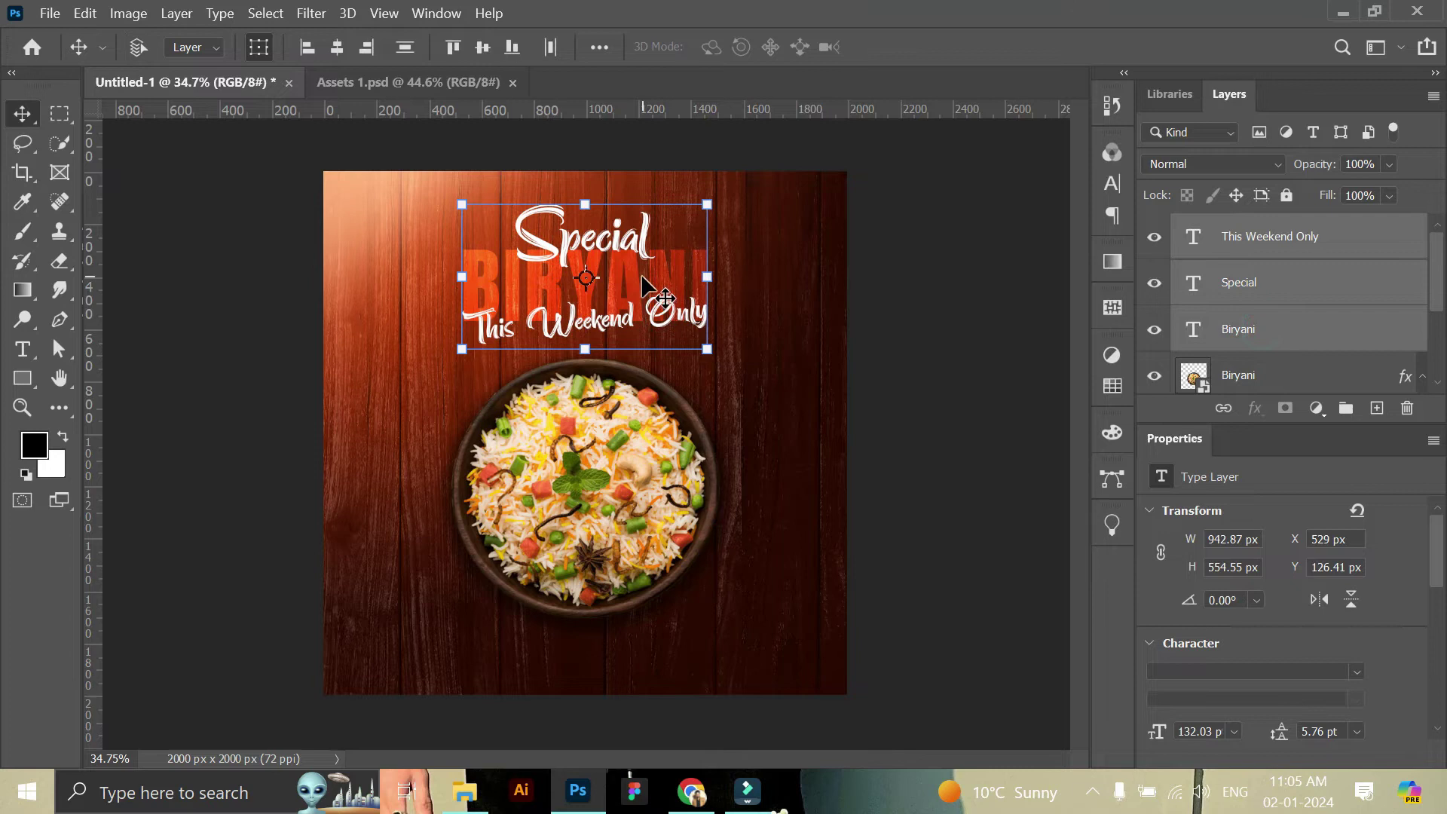
pyautogui.moveTo(642, 278); pyautogui.dragTo(642, 287)
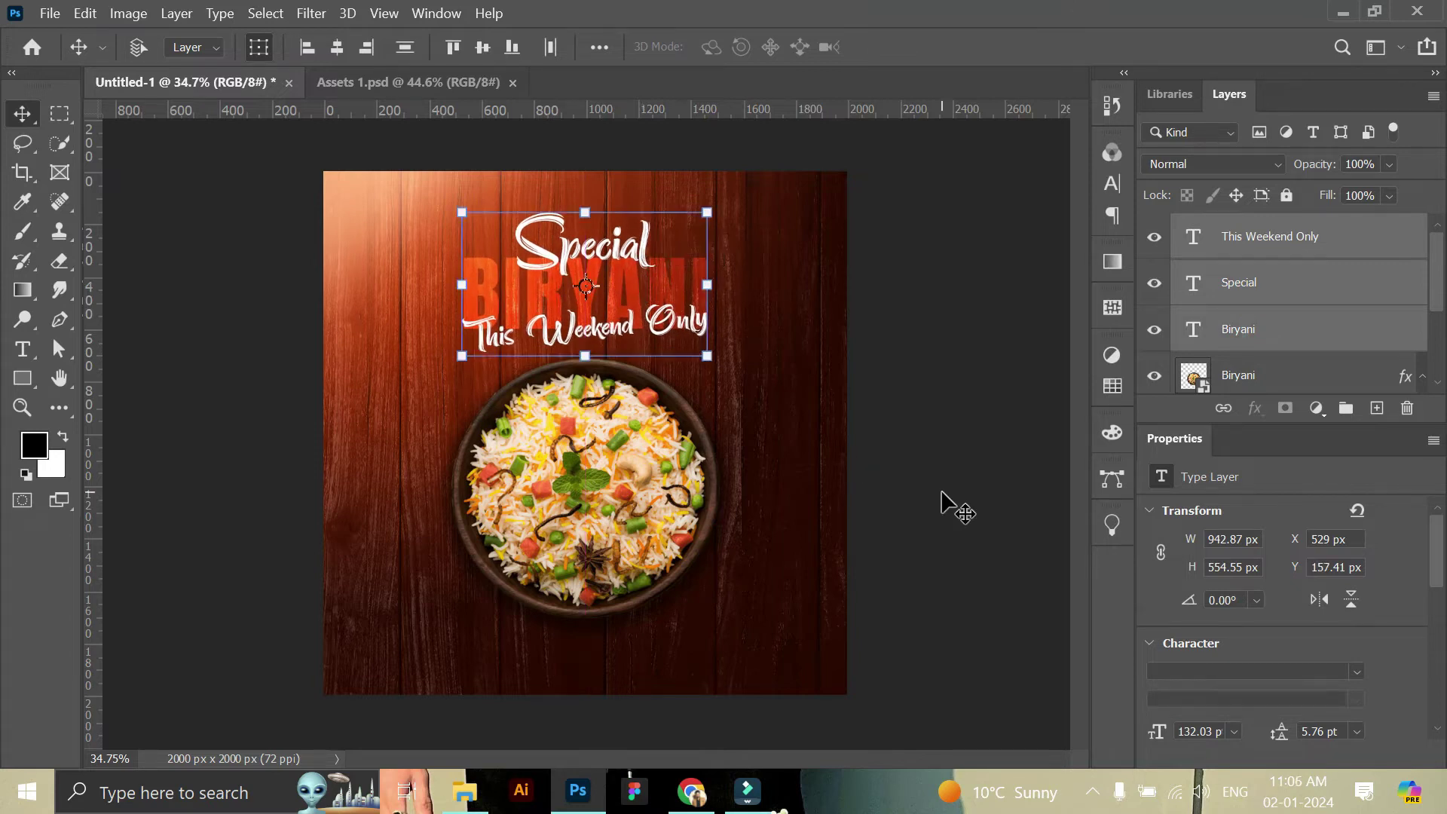
# - Scale up the biryani bowl and reposition it under the headline
pyautogui.click(588, 490)
pyautogui.hotkey('ctrl', 't')
pyautogui.moveTo(716, 624); pyautogui.dragTo(730, 631)
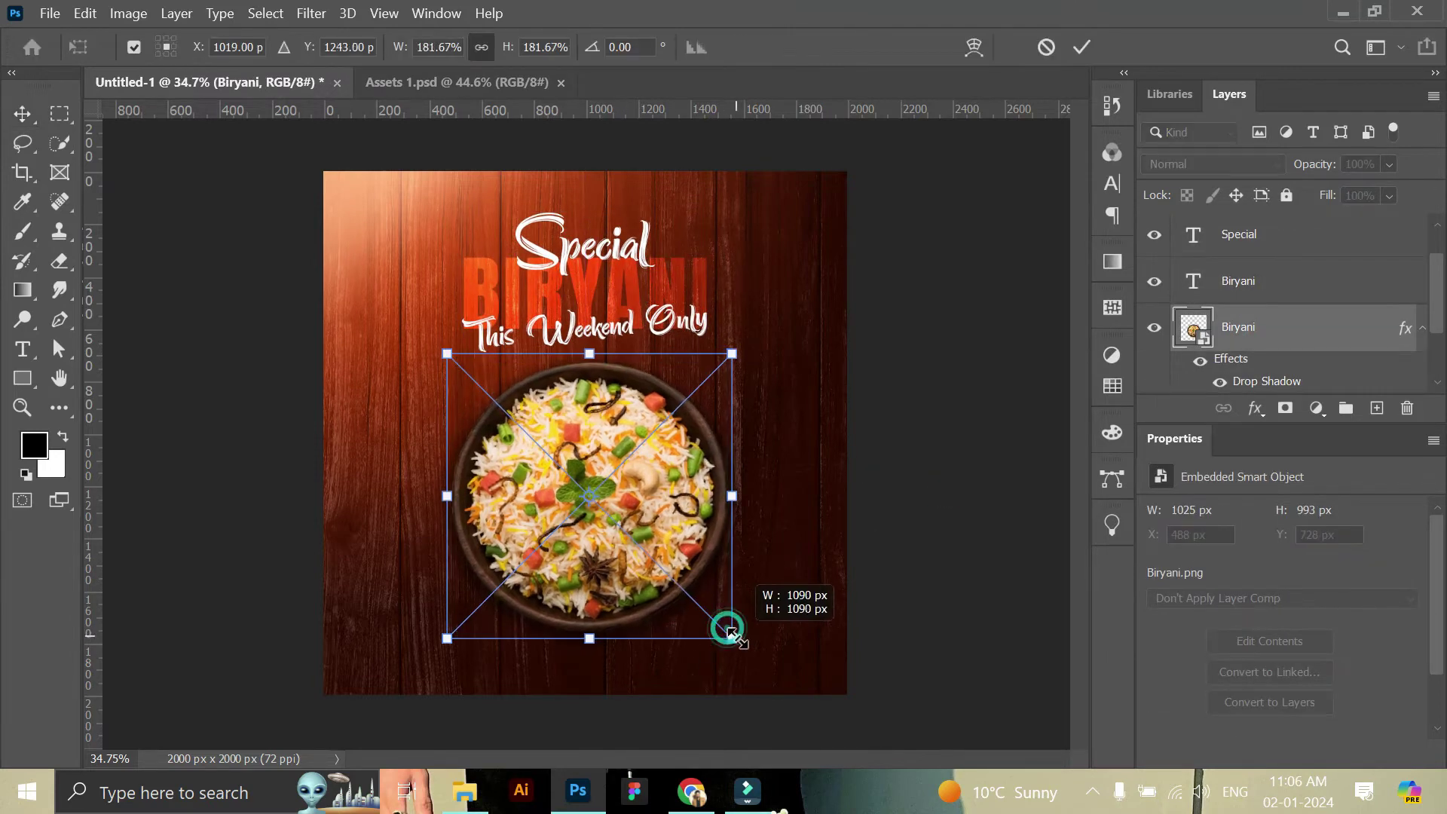
pyautogui.click(975, 468)
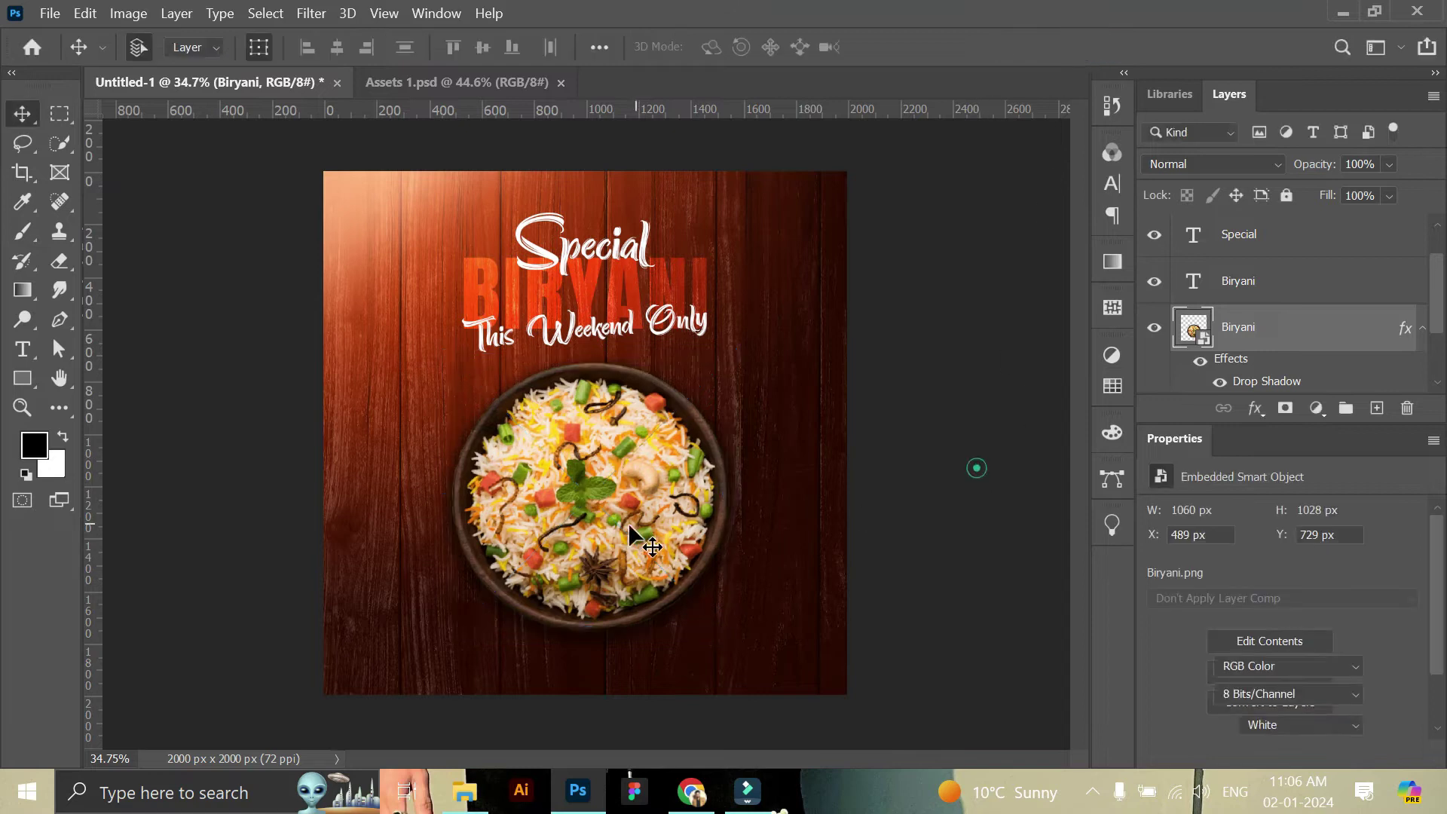
pyautogui.moveTo(643, 532); pyautogui.dragTo(640, 540)
pyautogui.click(902, 440)
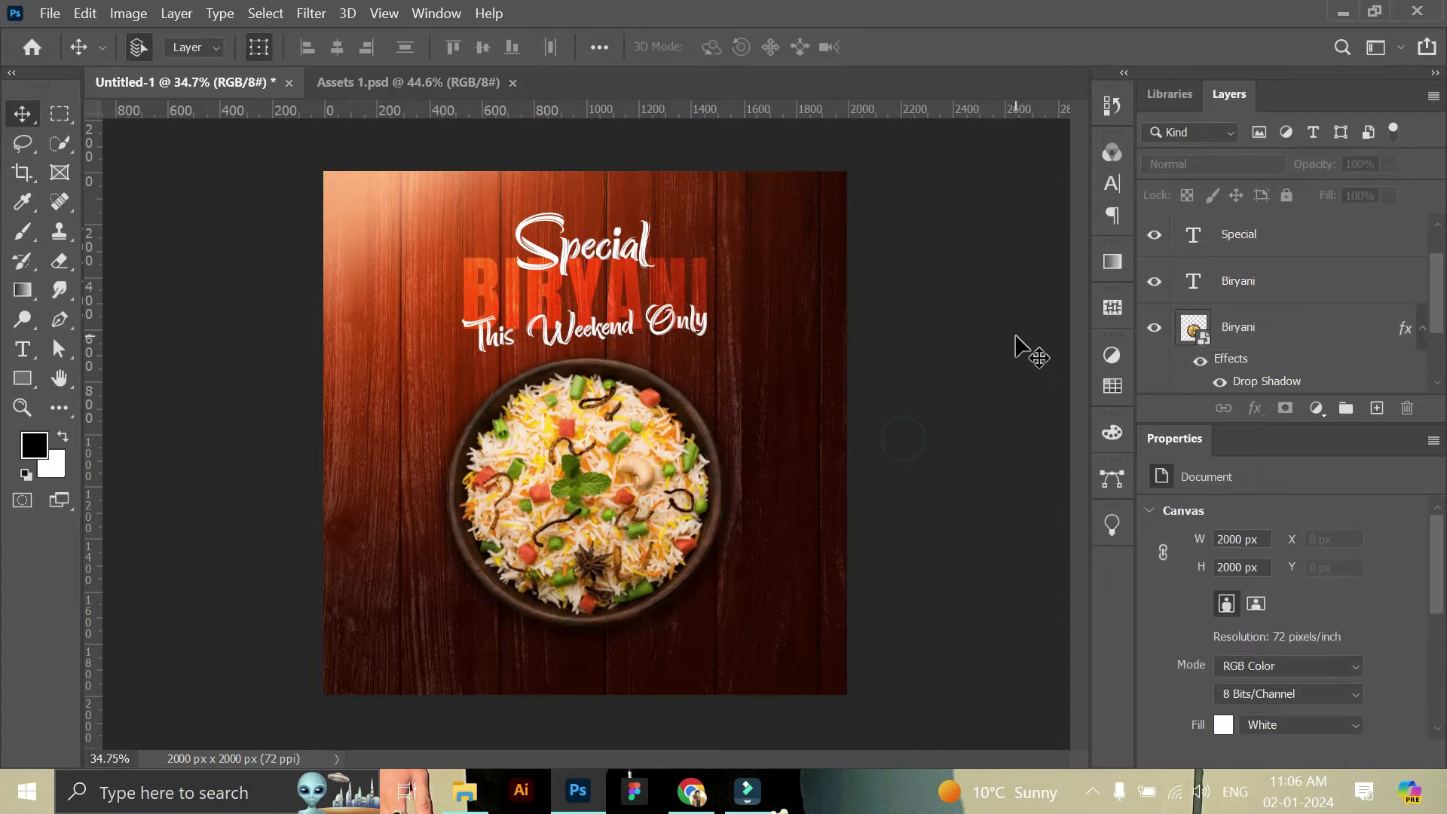
# - Paste the AMZAD GRAPHICS logo from Assets 1 into the poster's top-right corner
pyautogui.click(410, 78)
pyautogui.click(279, 83)
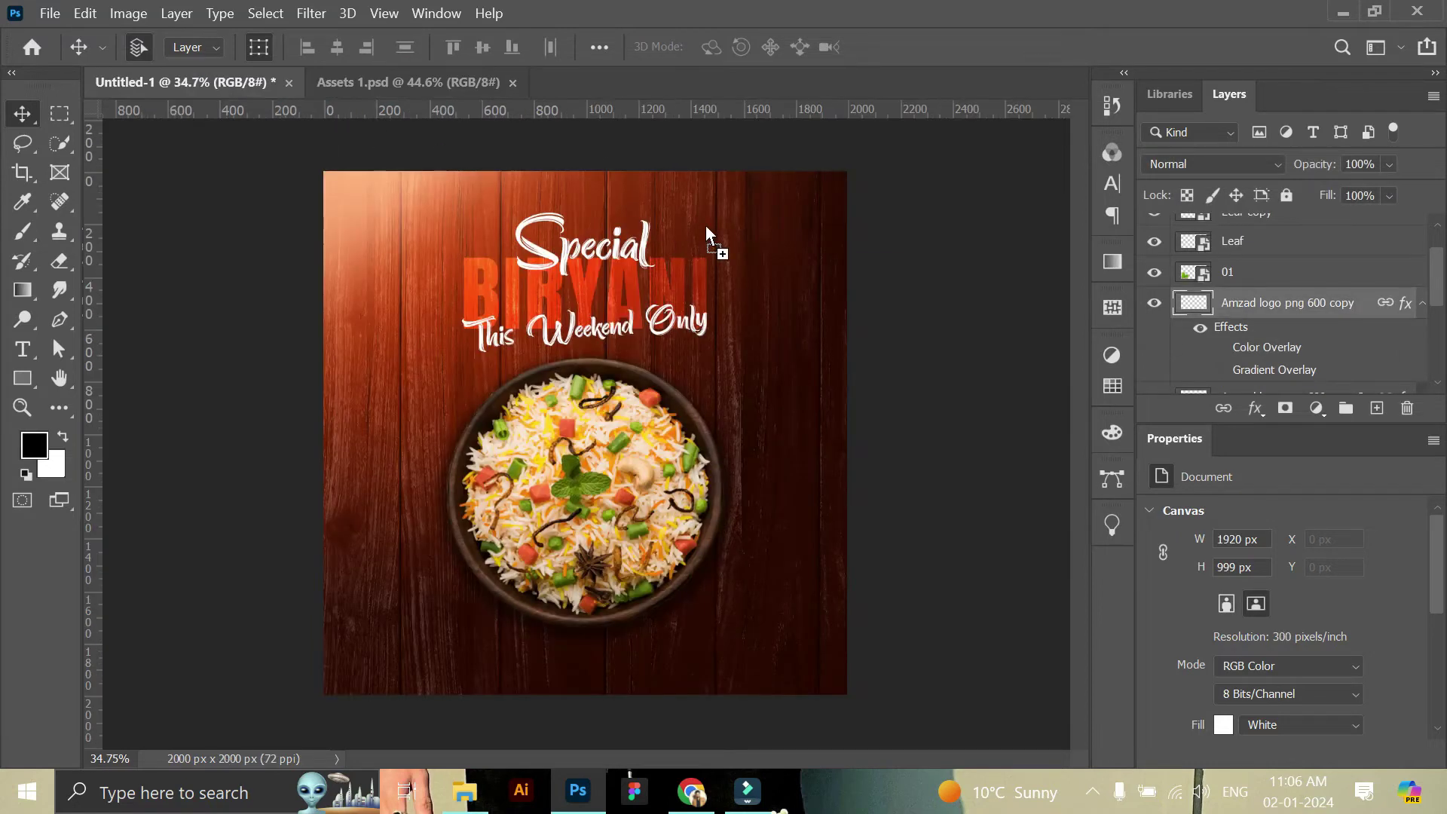
pyautogui.hotkey('ctrl', 'v')
pyautogui.press('z')
pyautogui.click(849, 174)
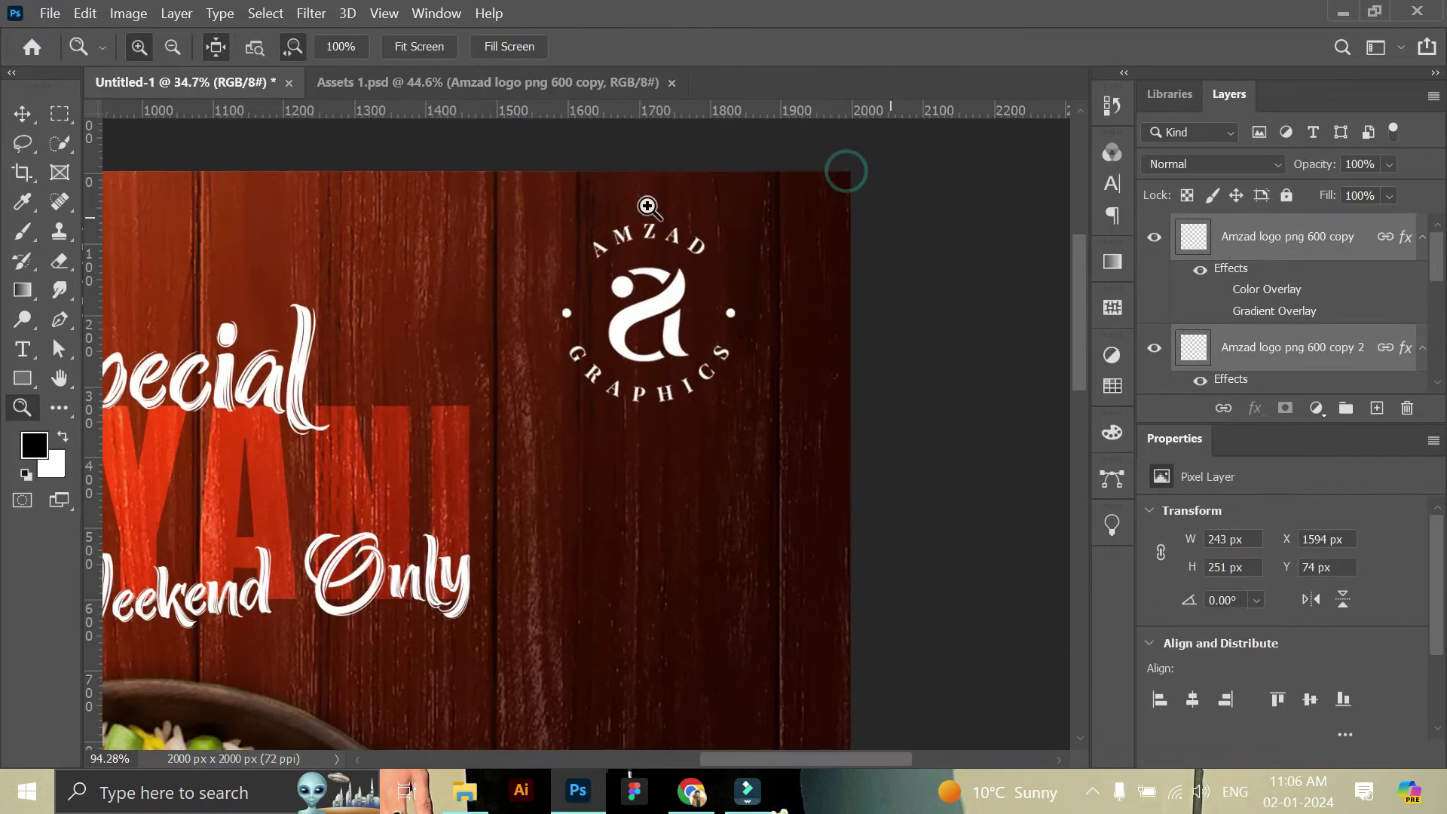
pyautogui.click(23, 113)
pyautogui.moveTo(696, 304); pyautogui.dragTo(743, 306)
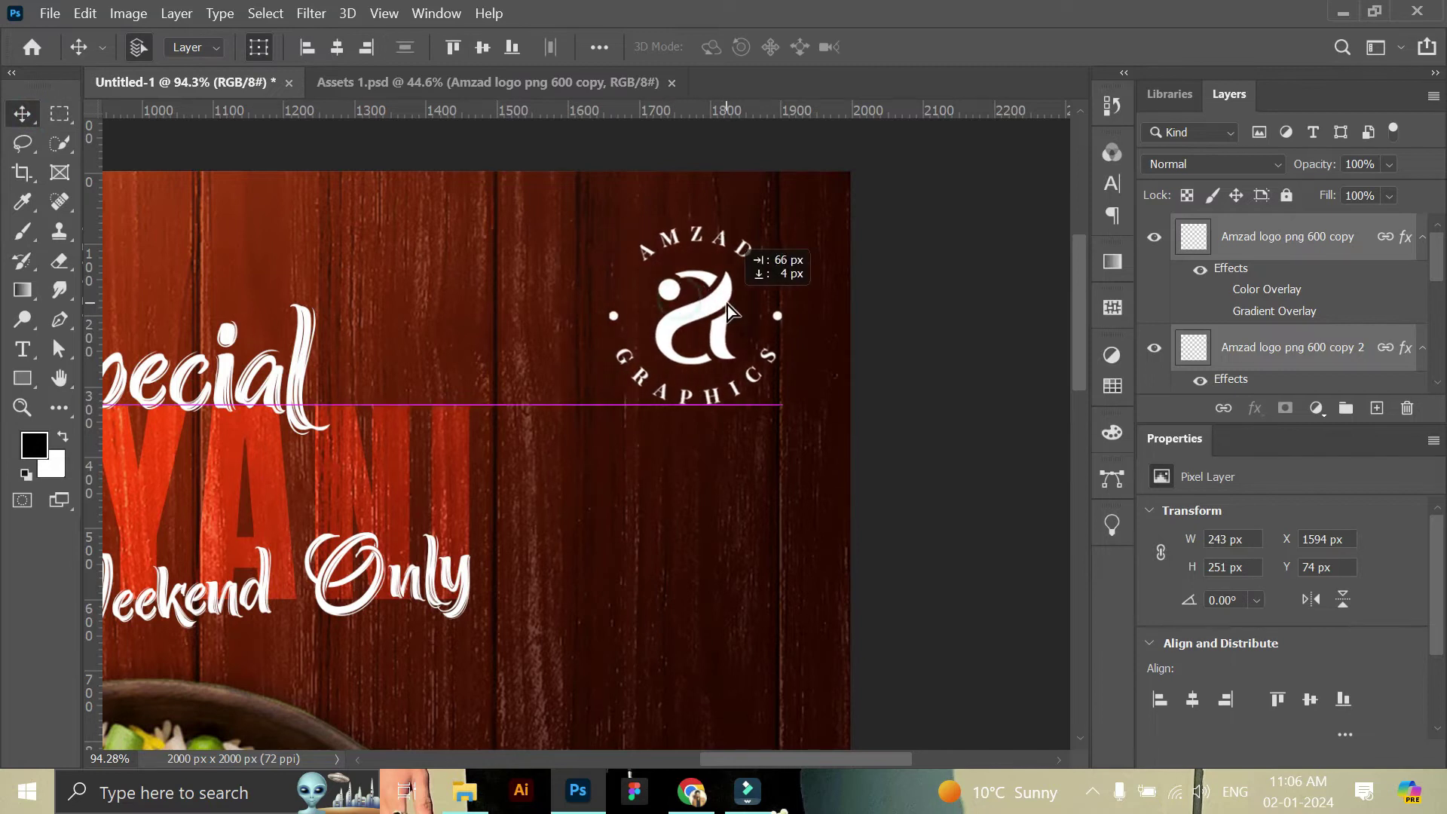
# - Add horizontal and vertical ruler guides along the logo's top and right edges
pyautogui.moveTo(775, 111); pyautogui.dragTo(774, 226)
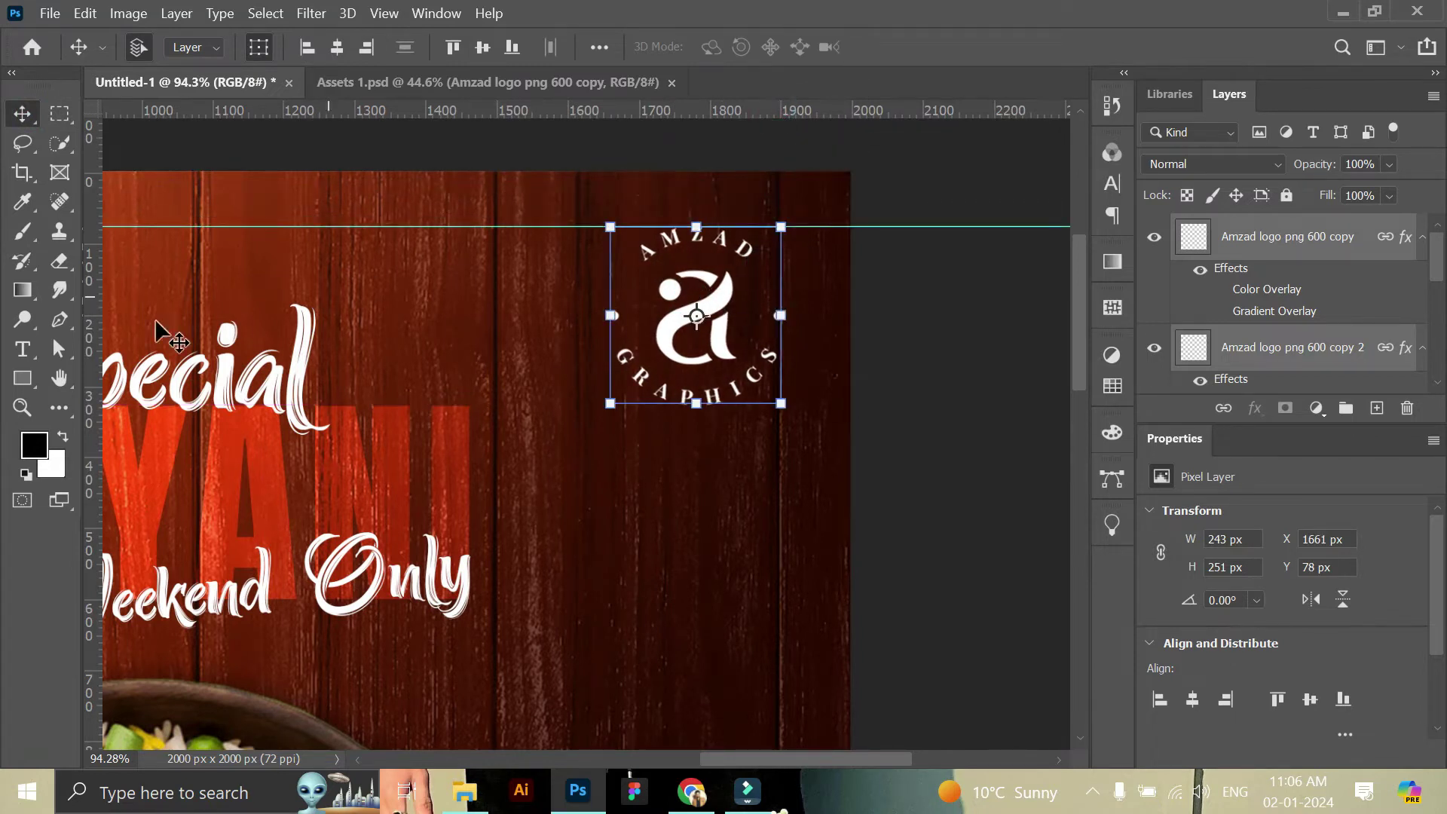
pyautogui.moveTo(97, 369); pyautogui.dragTo(784, 416)
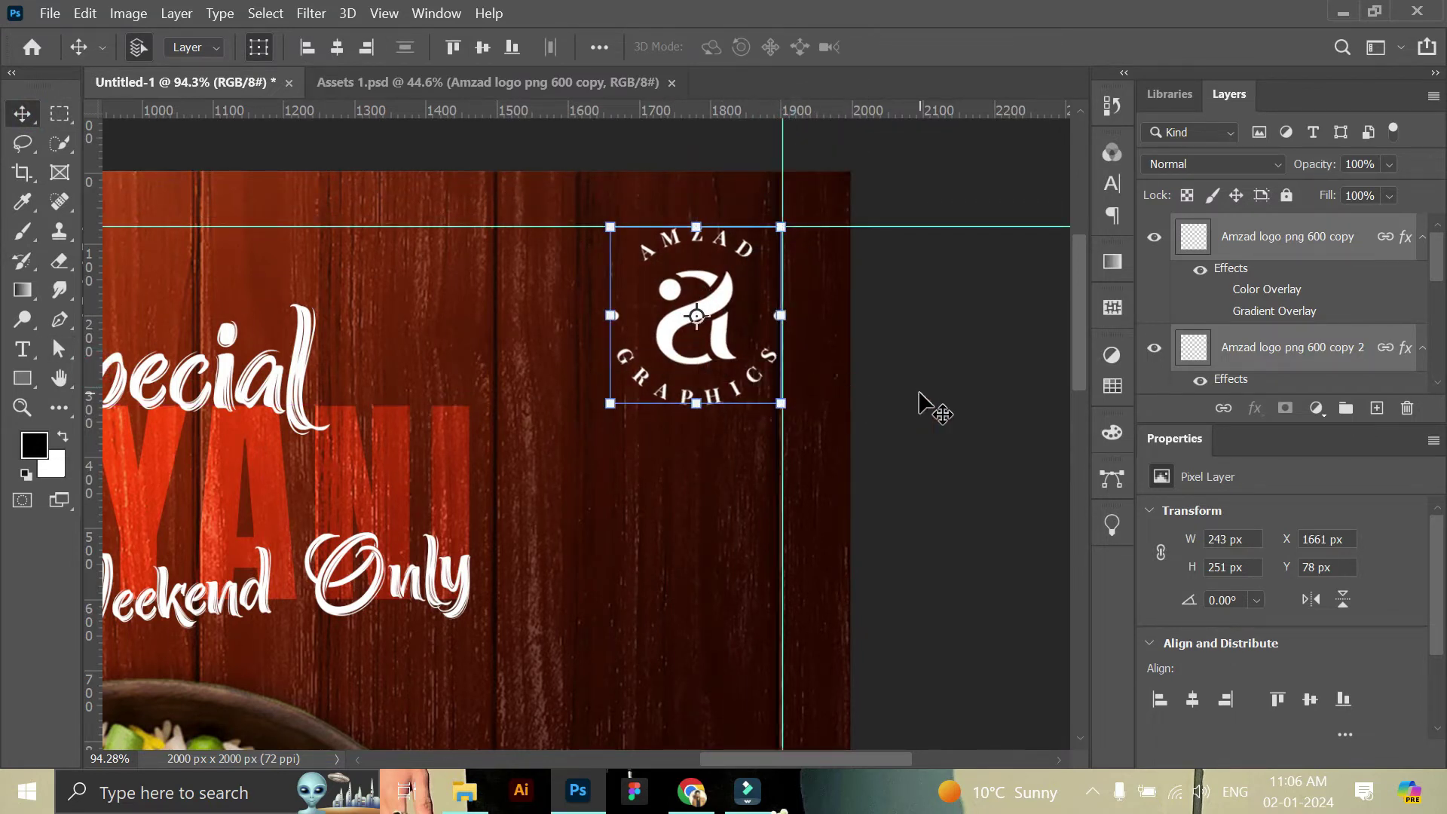
pyautogui.click(951, 331)
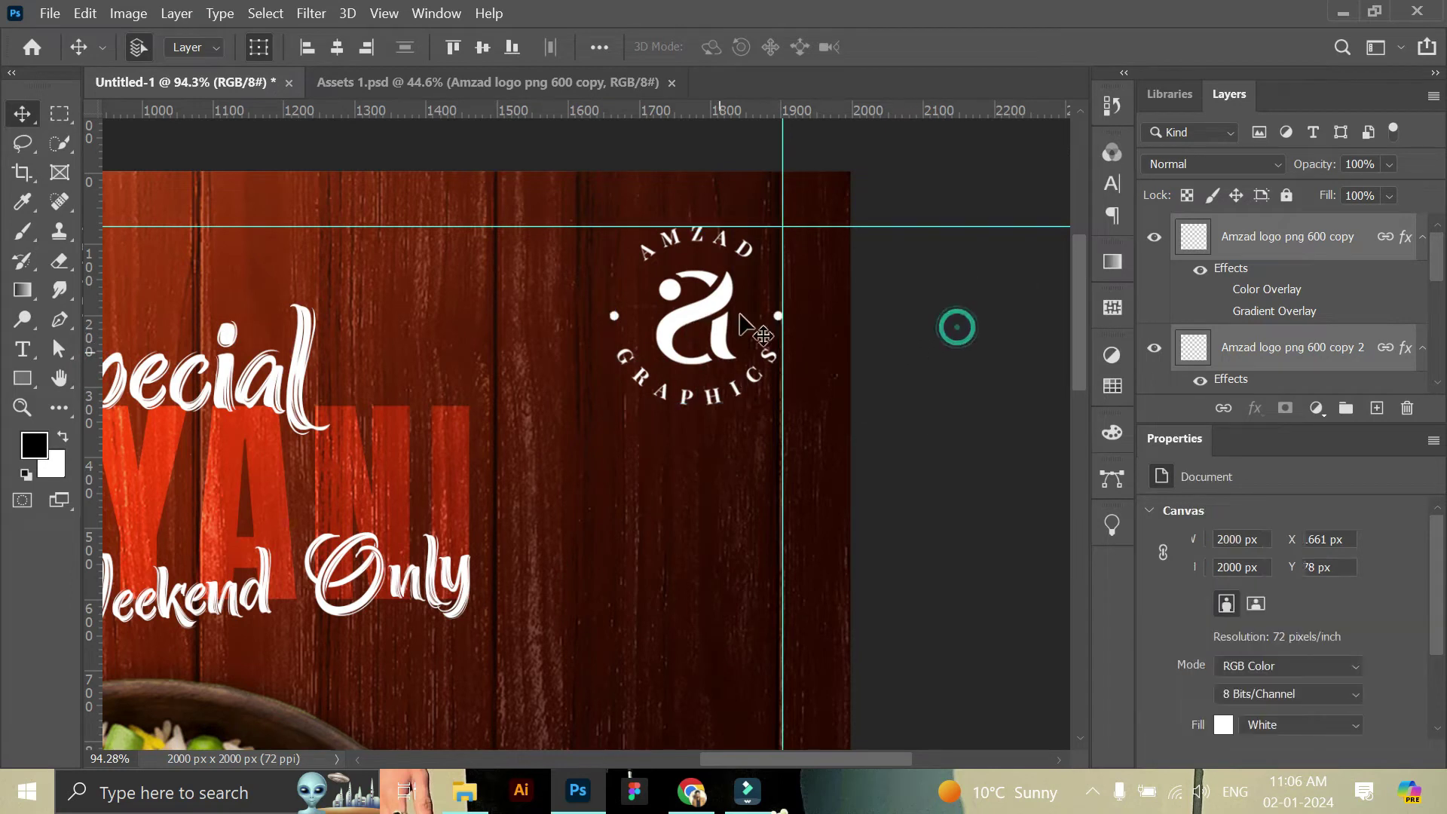
pyautogui.moveTo(713, 310); pyautogui.dragTo(725, 313)
pyautogui.moveTo(893, 229); pyautogui.dragTo(890, 229)
pyautogui.moveTo(783, 453); pyautogui.dragTo(792, 462)
pyautogui.click(898, 445)
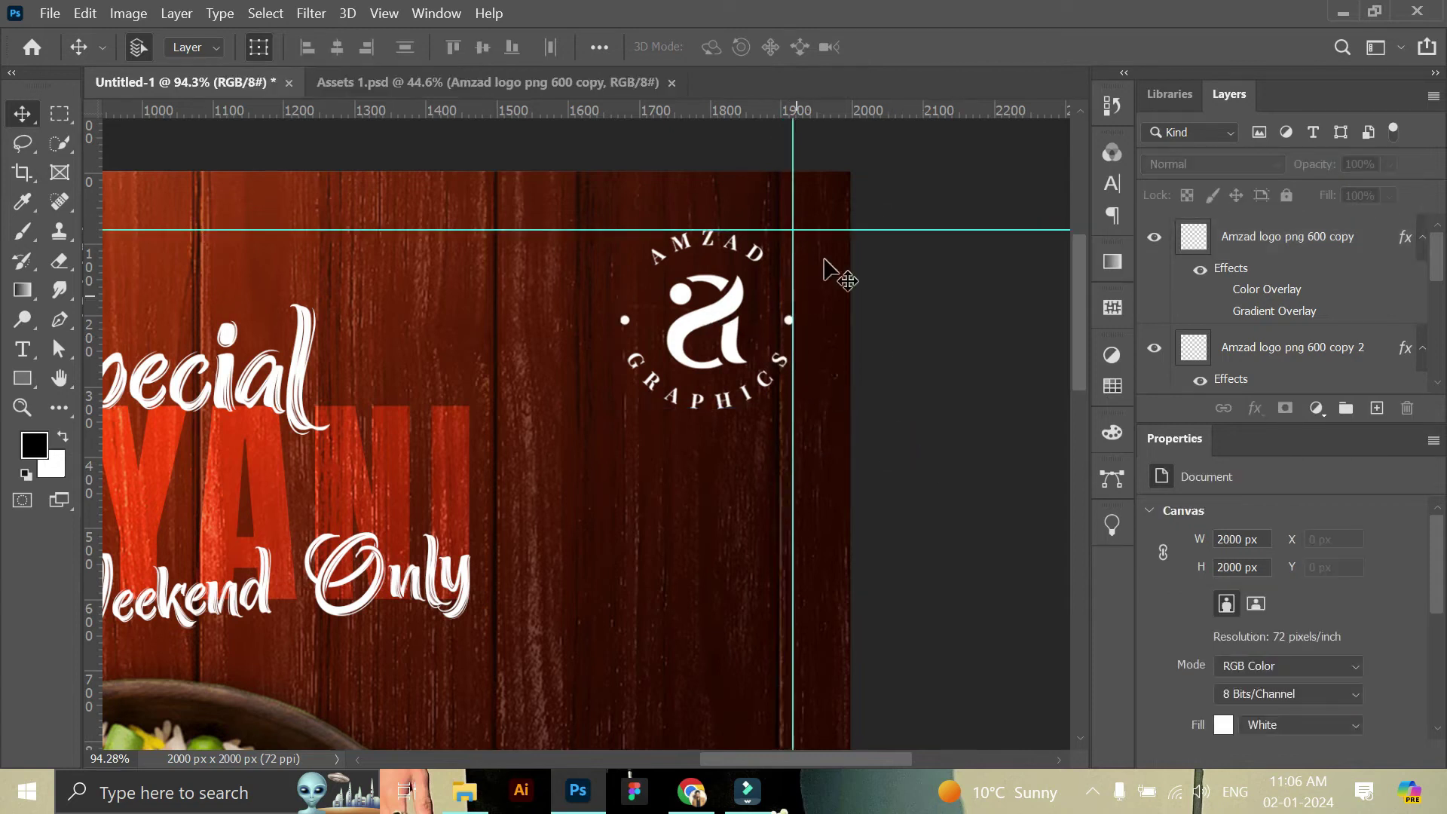
pyautogui.moveTo(764, 232); pyautogui.dragTo(763, 224)
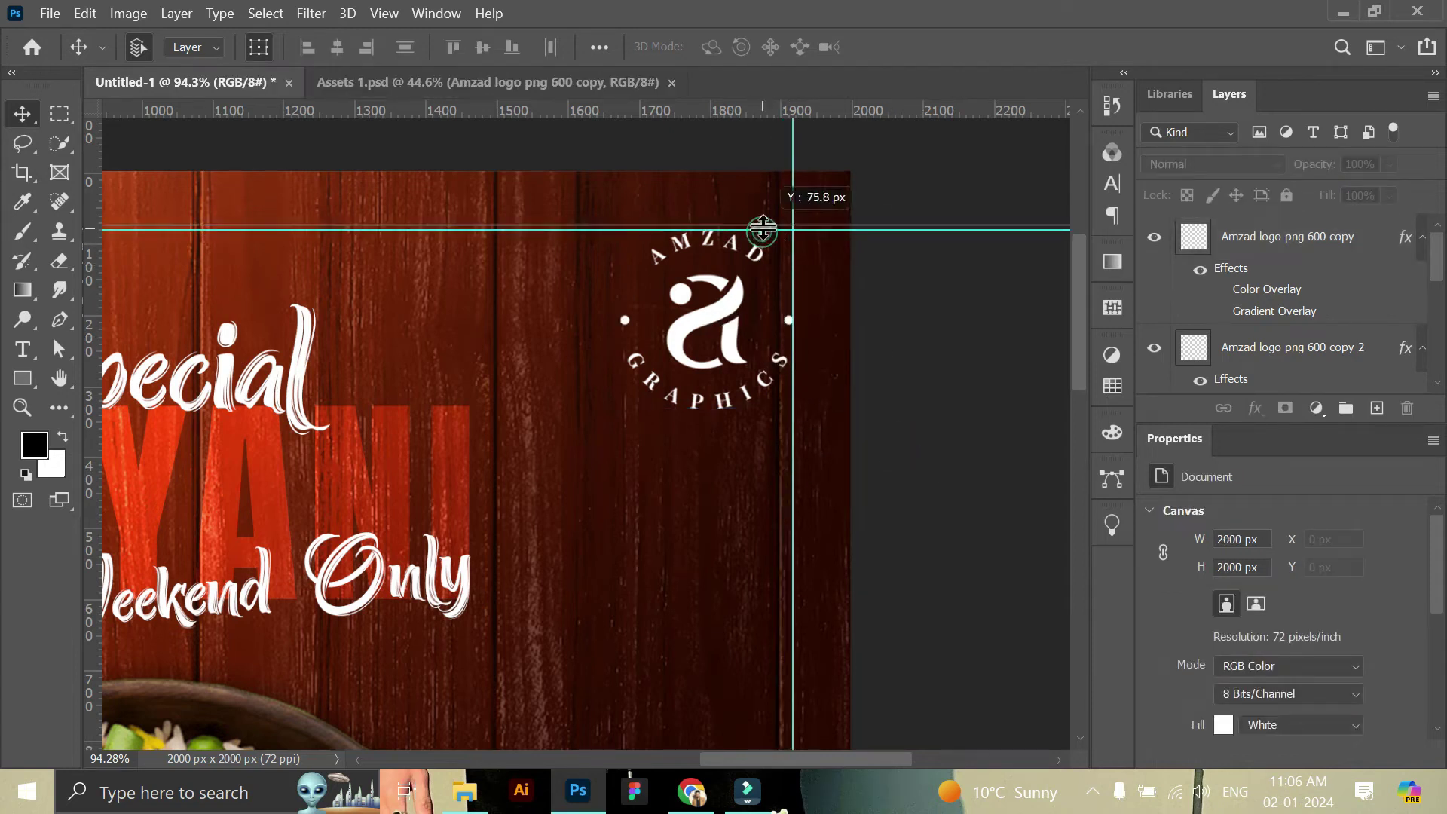
pyautogui.click(744, 324)
# - Align the logo up against the guide and zoom out to the whole poster
pyautogui.click(780, 343)
pyautogui.moveTo(735, 310); pyautogui.dragTo(734, 306)
pyautogui.click(947, 390)
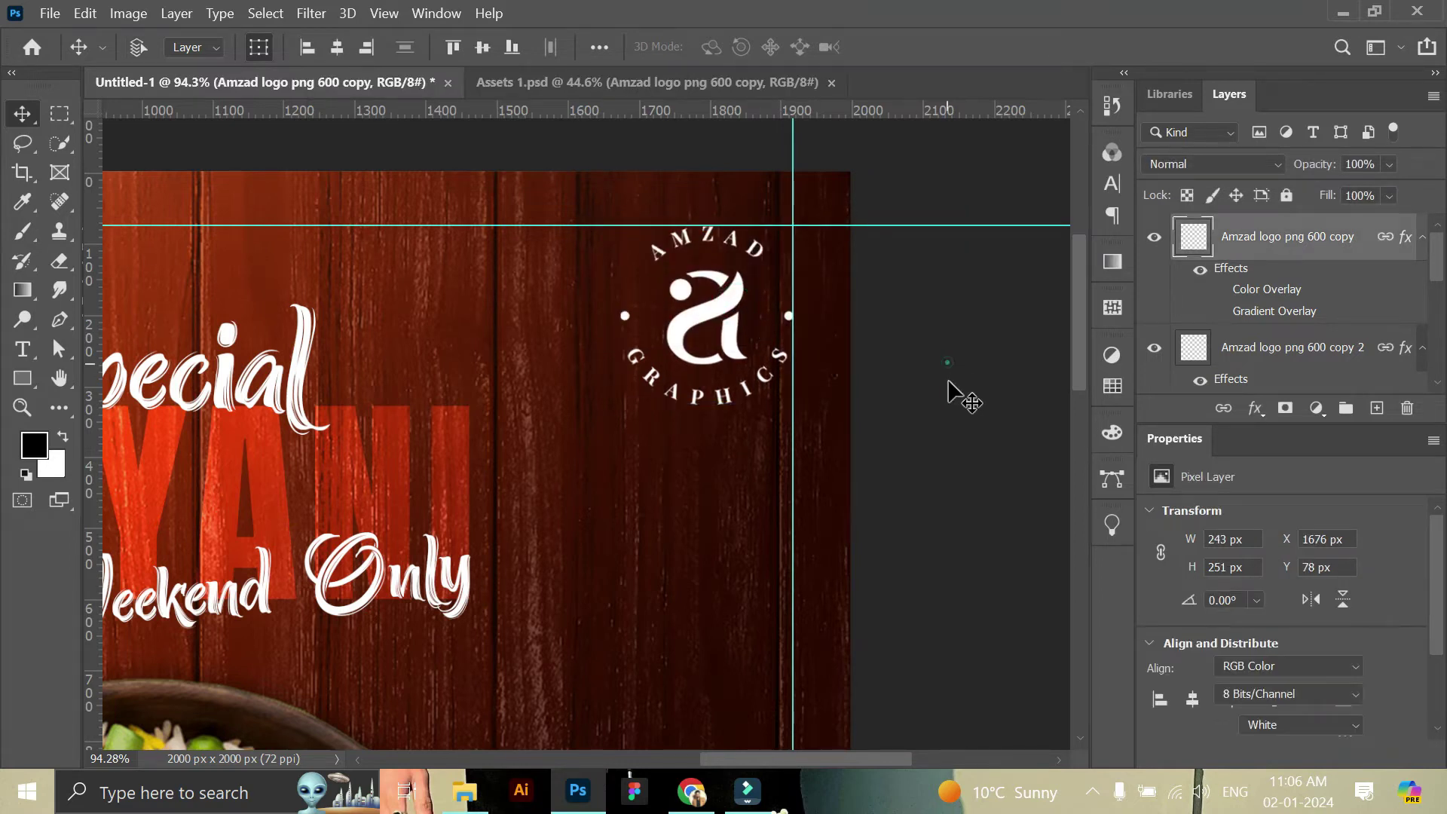
pyautogui.click(21, 408)
pyautogui.moveTo(775, 420)
pyautogui.mouseDown()
pyautogui.moveTo(694, 381)
pyautogui.moveTo(716, 379)
pyautogui.mouseUp()
# - Bring the Price Tag group from Assets 1 beside the bowl, scaled to about 110%
pyautogui.press('v')
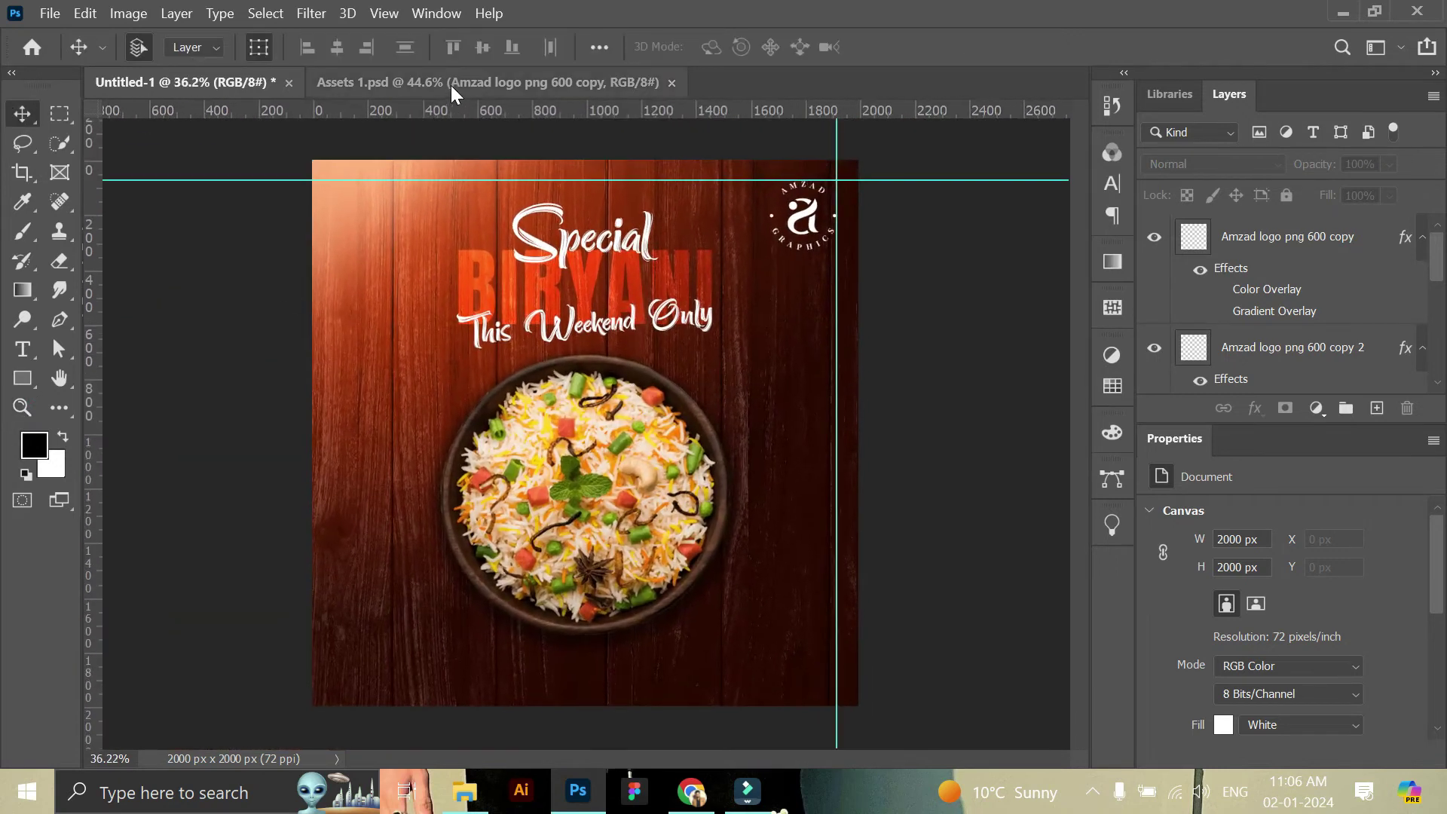
pyautogui.click(450, 85)
pyautogui.click(653, 428)
pyautogui.scroll(-1, 1240, 353)
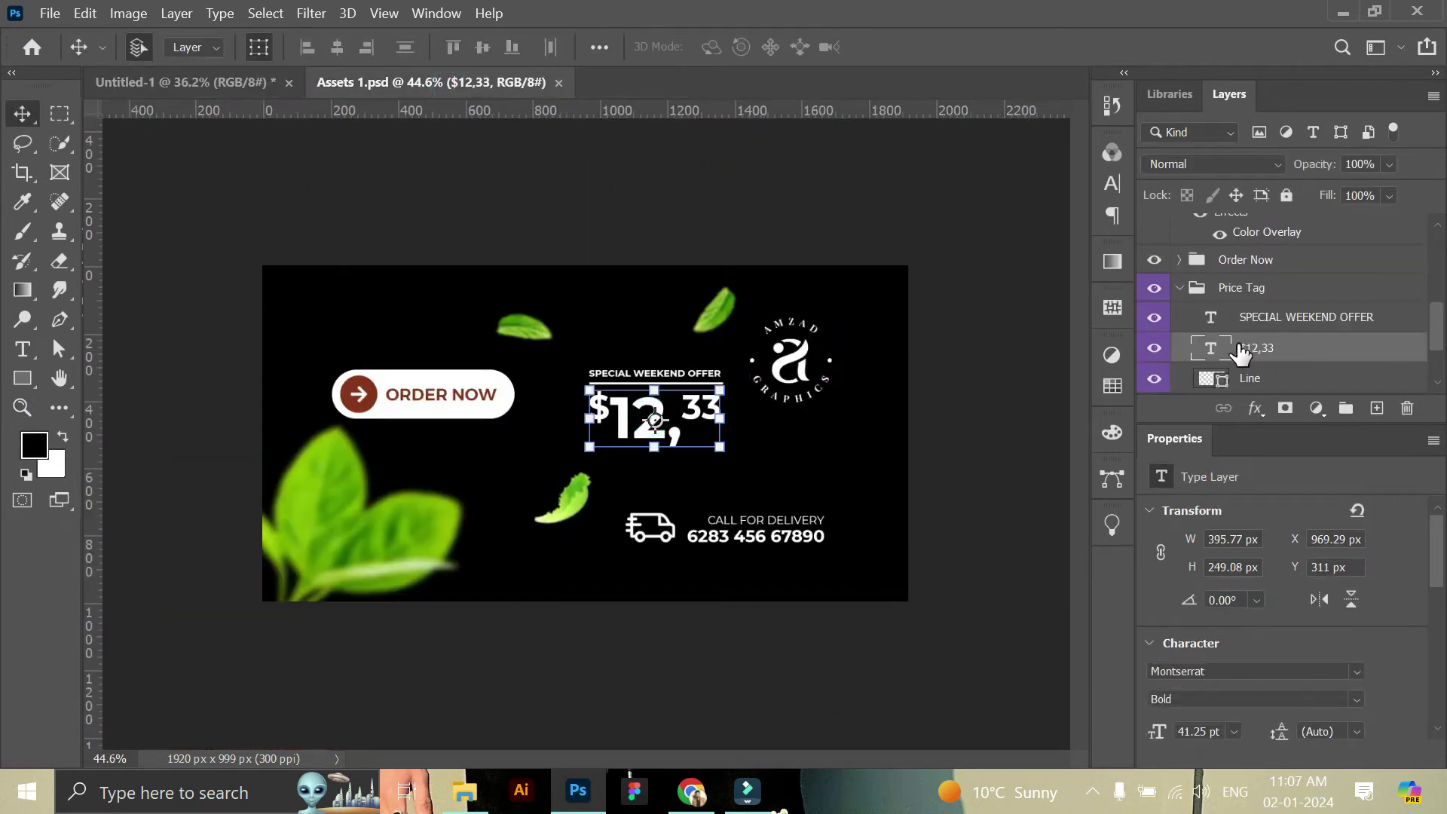
pyautogui.click(1180, 290)
pyautogui.moveTo(653, 422); pyautogui.dragTo(552, 384)
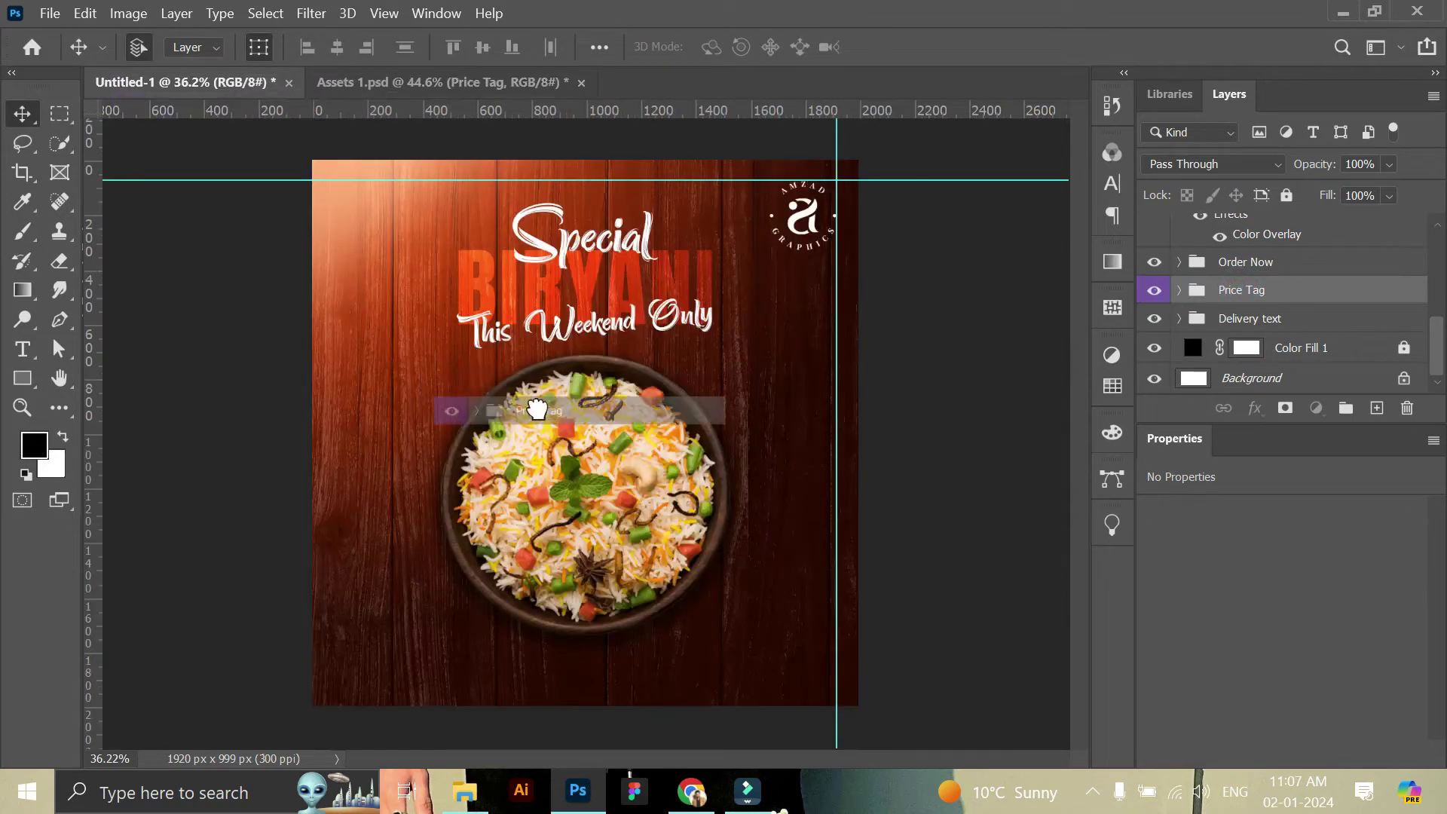
pyautogui.moveTo(571, 405)
pyautogui.mouseDown()
pyautogui.moveTo(788, 384)
pyautogui.moveTo(820, 424)
pyautogui.moveTo(790, 422)
pyautogui.mouseUp()
pyautogui.click(1064, 47)
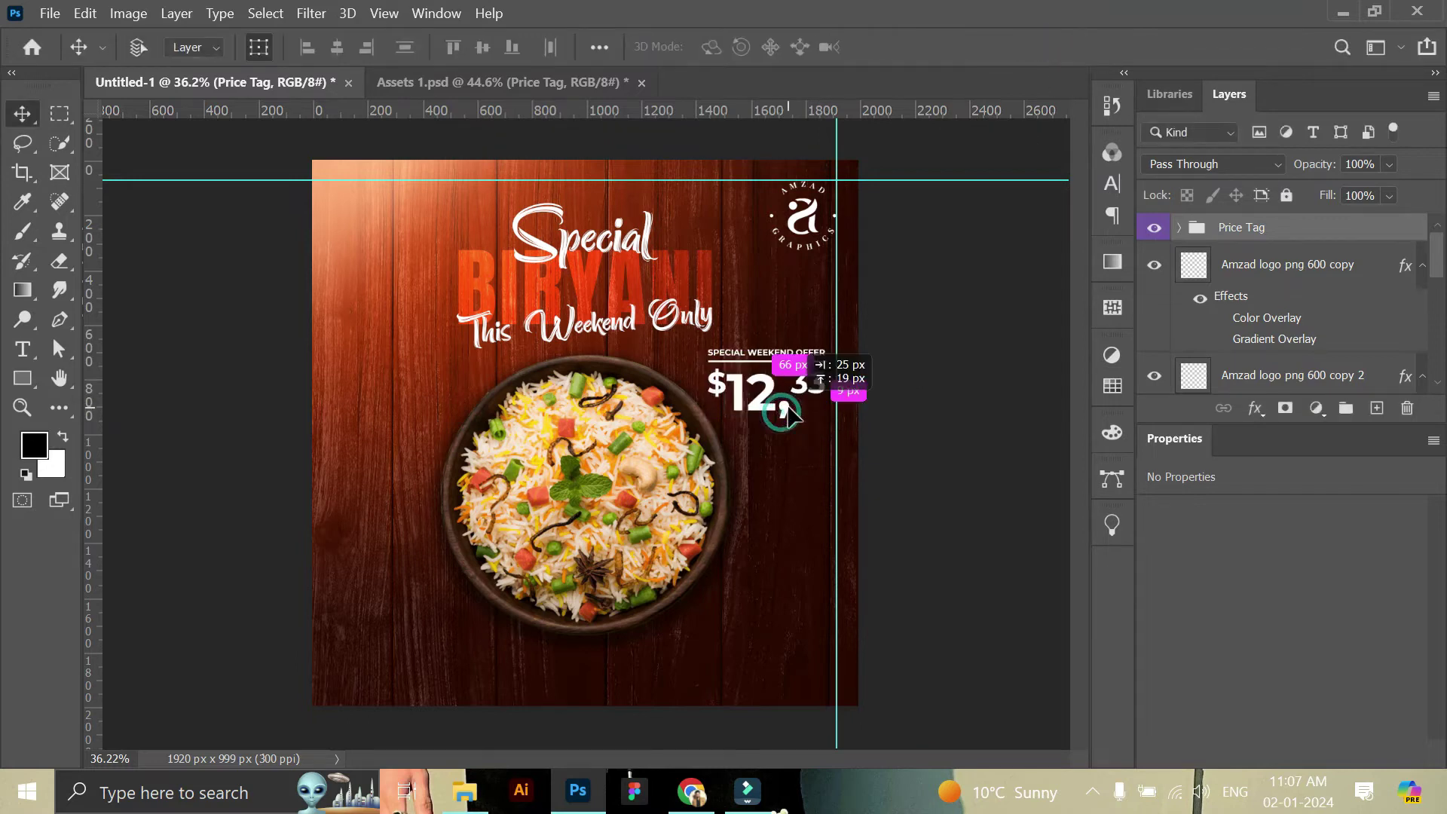
pyautogui.click(1010, 396)
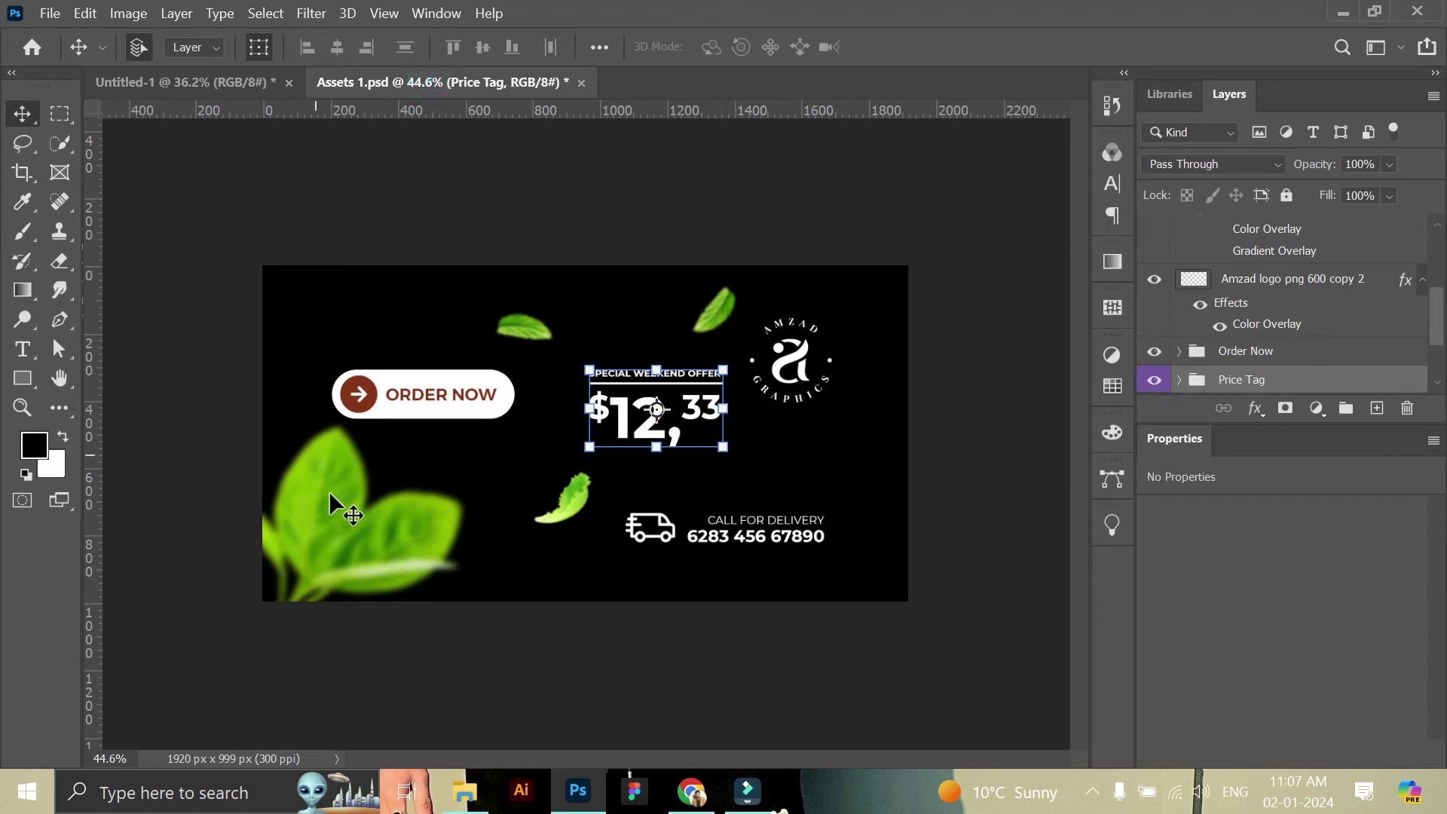
# - Add a large leaf at the promo's left edge and a small leaf beside the headline
pyautogui.moveTo(329, 491); pyautogui.dragTo(377, 461)
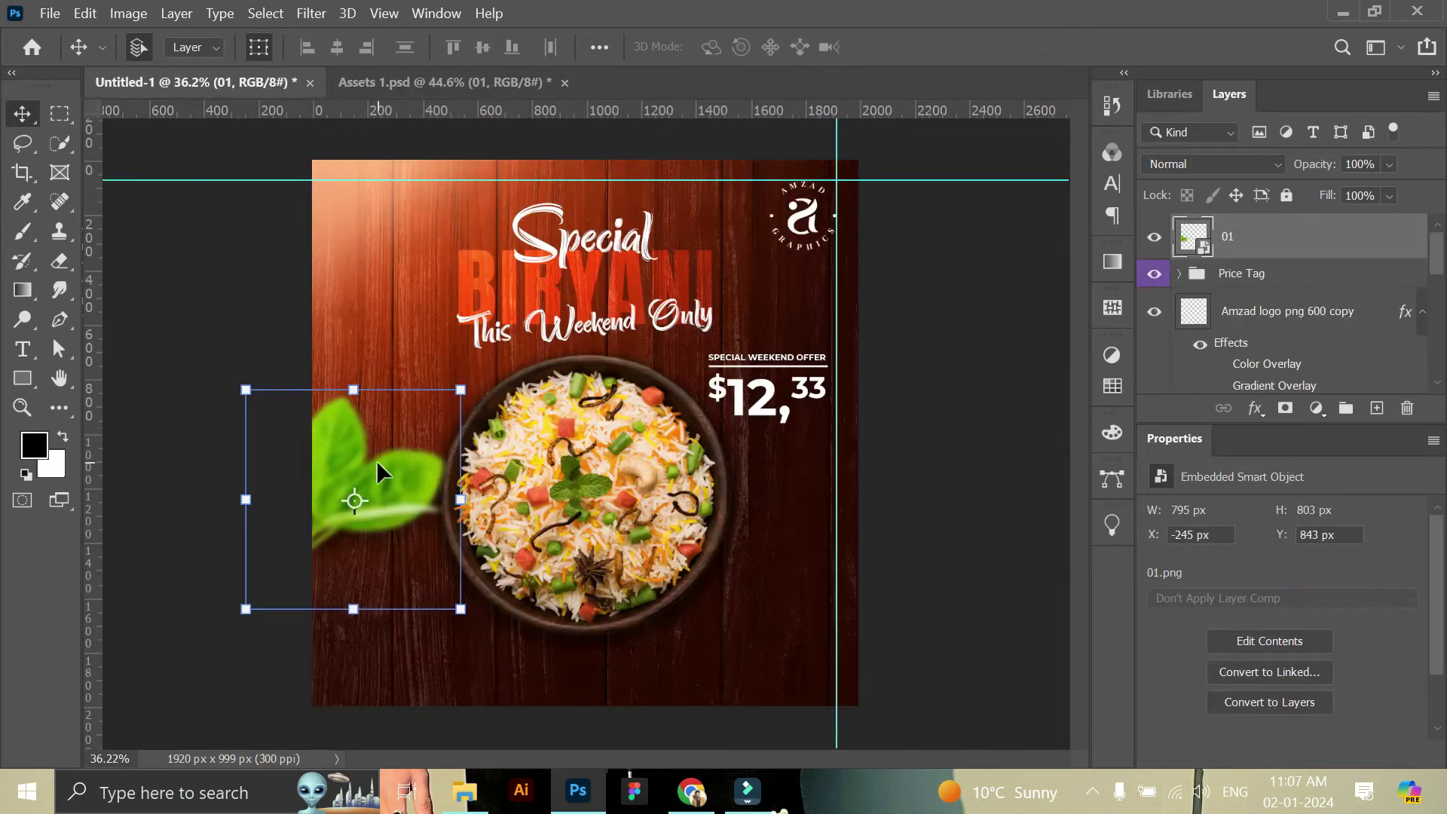
pyautogui.moveTo(413, 519)
pyautogui.mouseDown()
pyautogui.moveTo(374, 610)
pyautogui.moveTo(382, 584)
pyautogui.mouseUp()
pyautogui.click(455, 83)
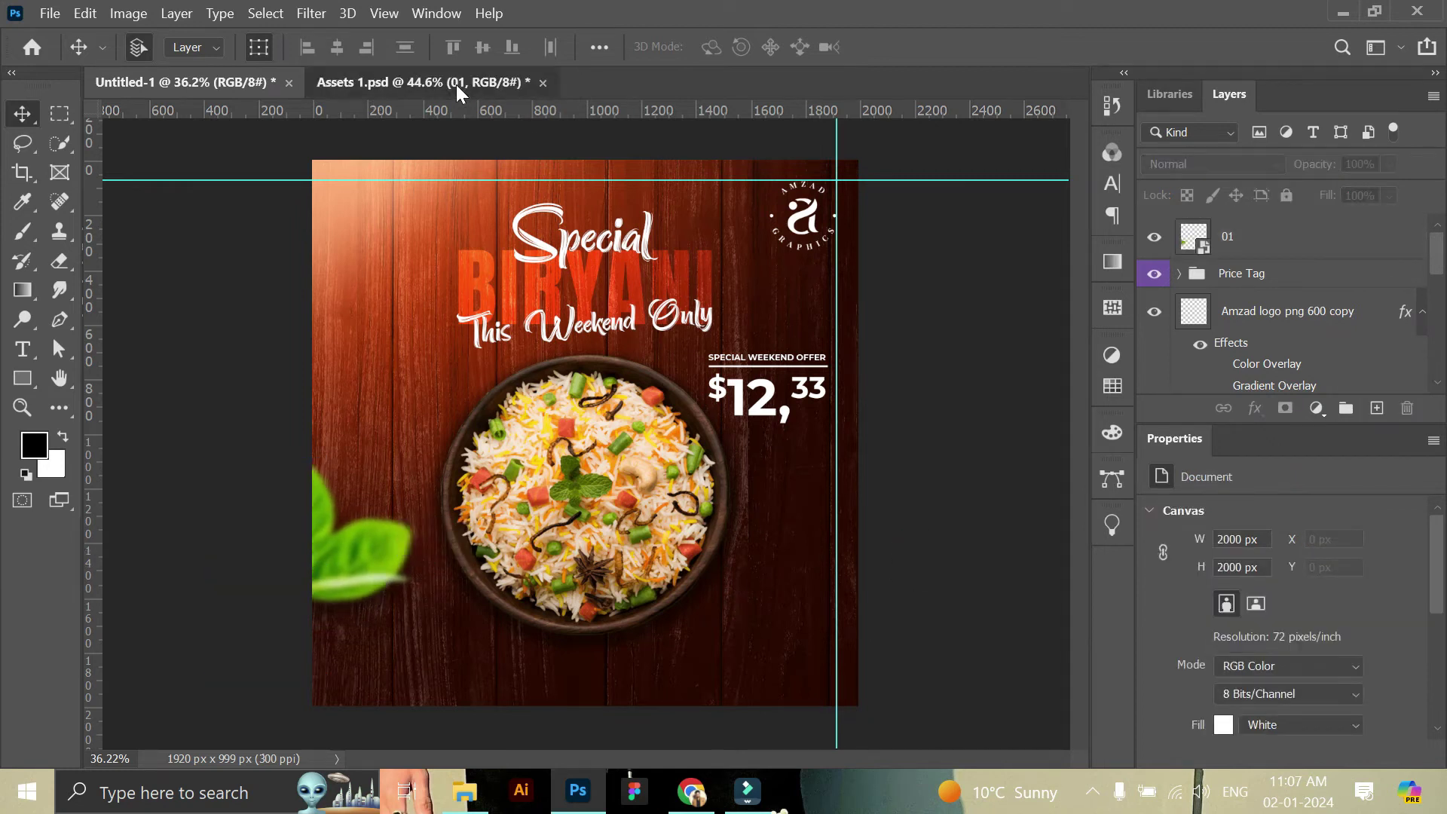
pyautogui.moveTo(678, 349)
pyautogui.mouseDown()
pyautogui.moveTo(531, 244)
pyautogui.moveTo(176, 79)
pyautogui.moveTo(729, 400)
pyautogui.mouseUp()
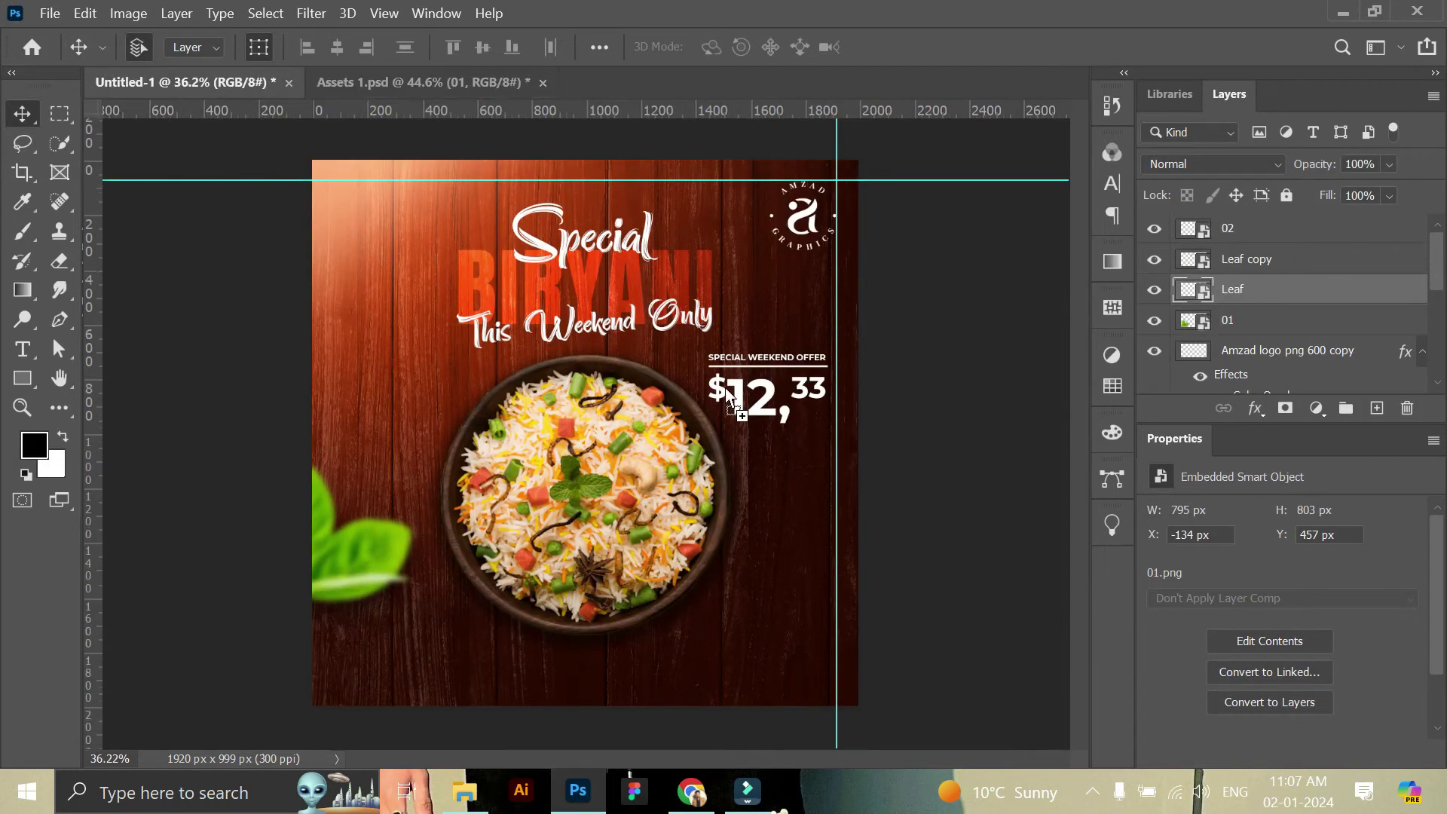
pyautogui.moveTo(752, 324); pyautogui.dragTo(756, 316)
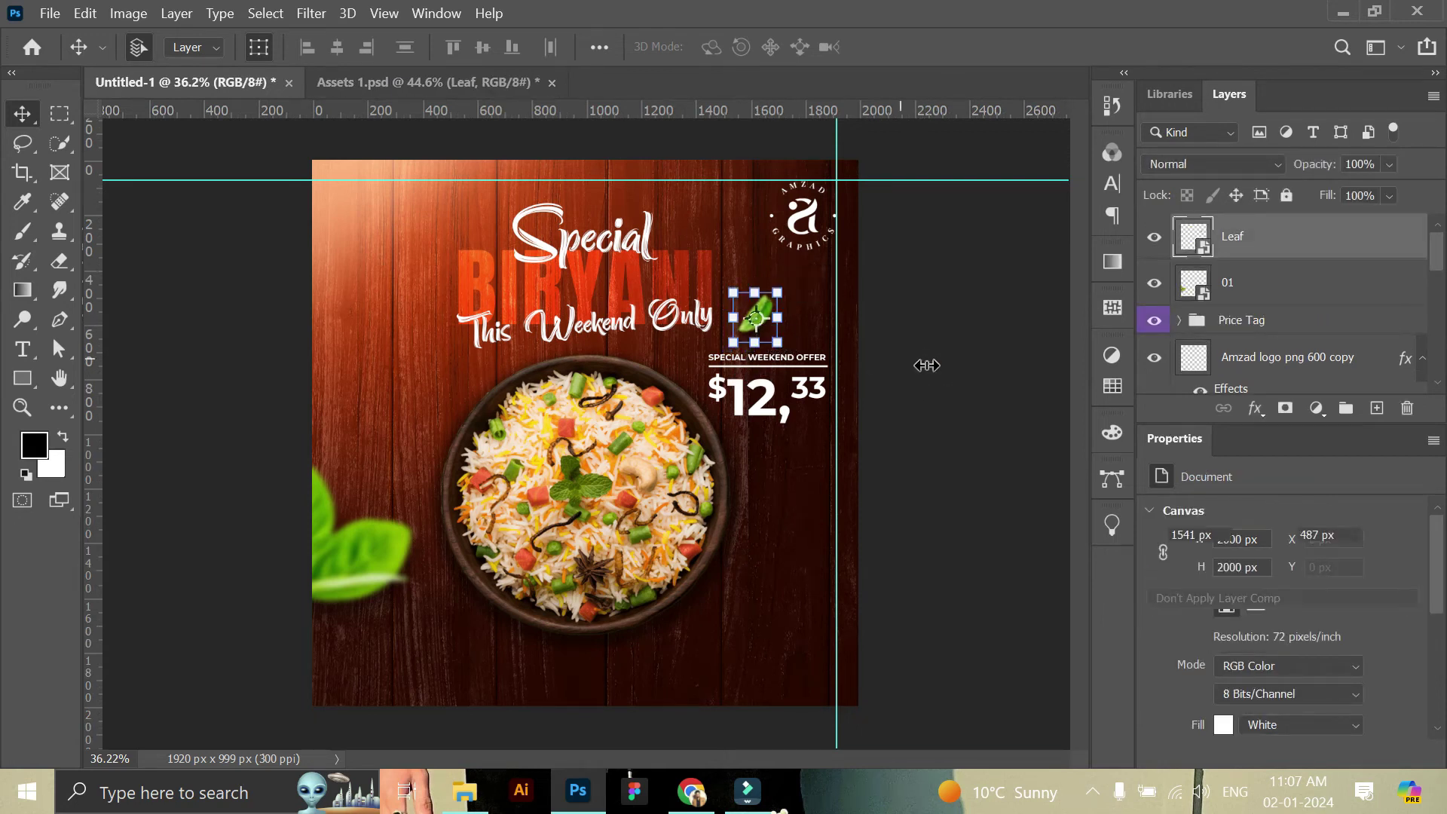
# - Nudge the whole Price Tag group slightly lower into place
pyautogui.click(810, 358)
pyautogui.click(1176, 326)
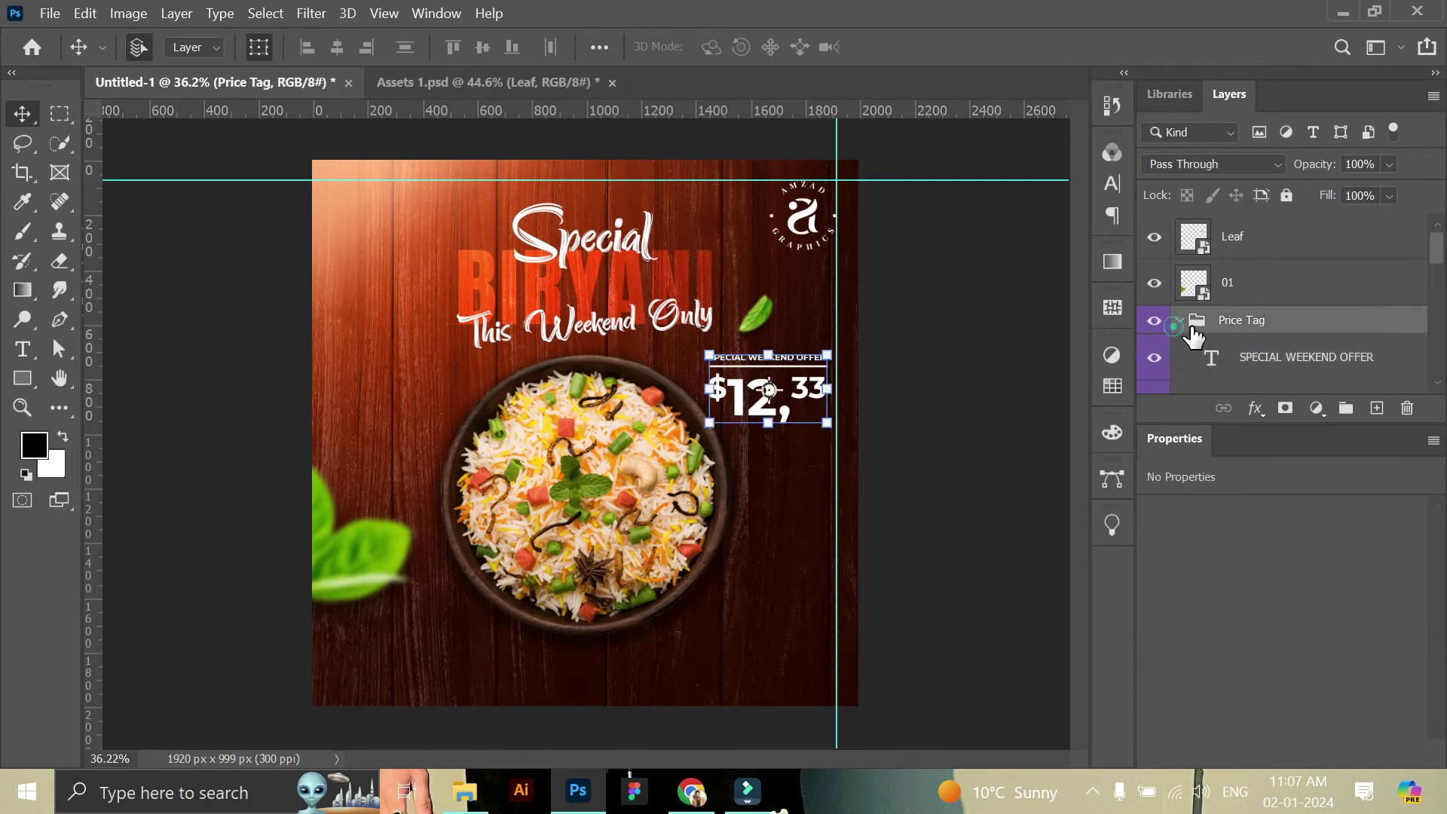
pyautogui.click(1179, 322)
pyautogui.moveTo(809, 397); pyautogui.dragTo(810, 408)
pyautogui.click(951, 412)
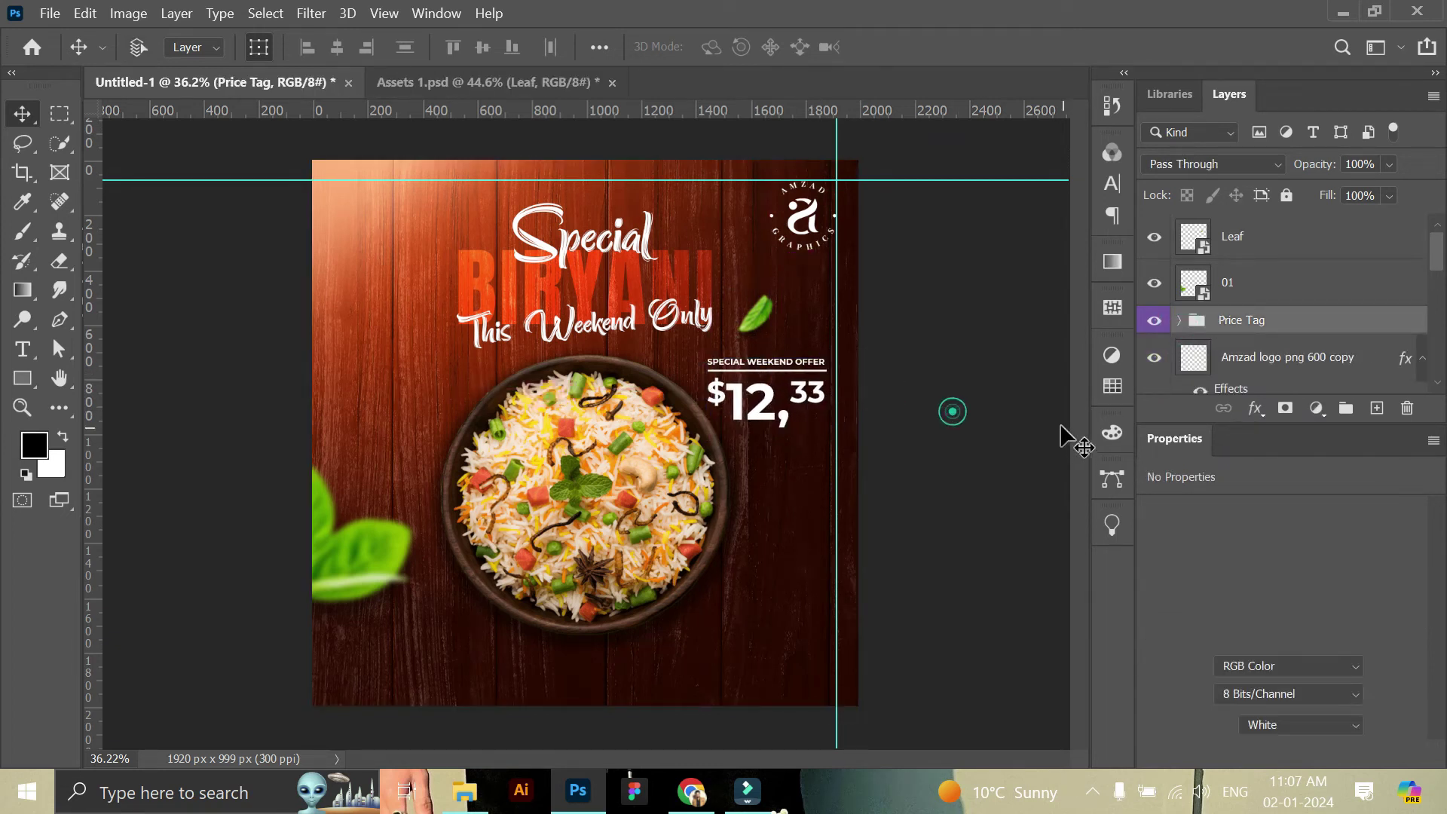
pyautogui.click(395, 81)
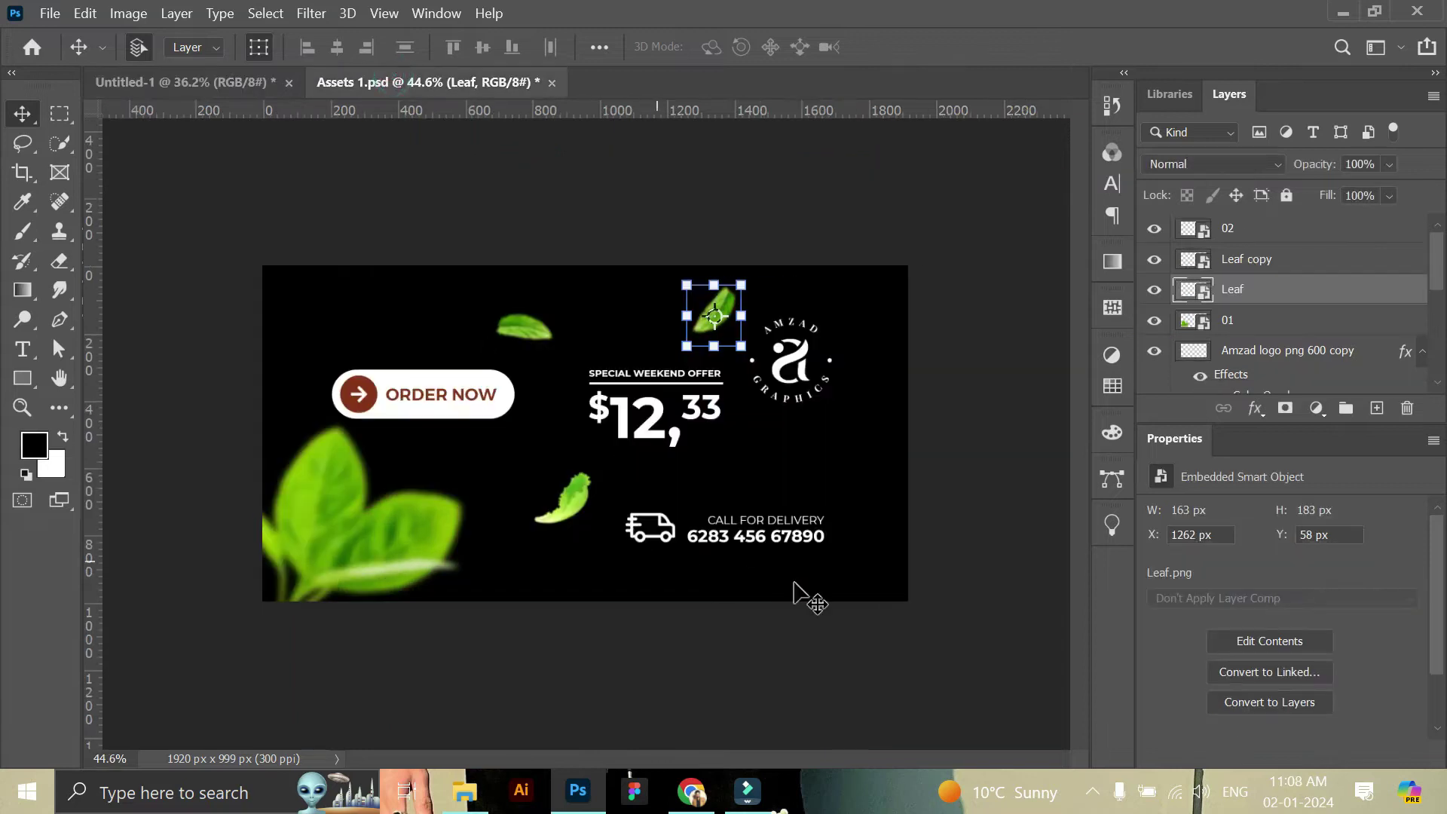
# - Bring the delivery van and phone number line into the promo's bottom-right corner
pyautogui.moveTo(847, 586); pyautogui.dragTo(619, 490)
pyautogui.moveTo(782, 534); pyautogui.dragTo(347, 197)
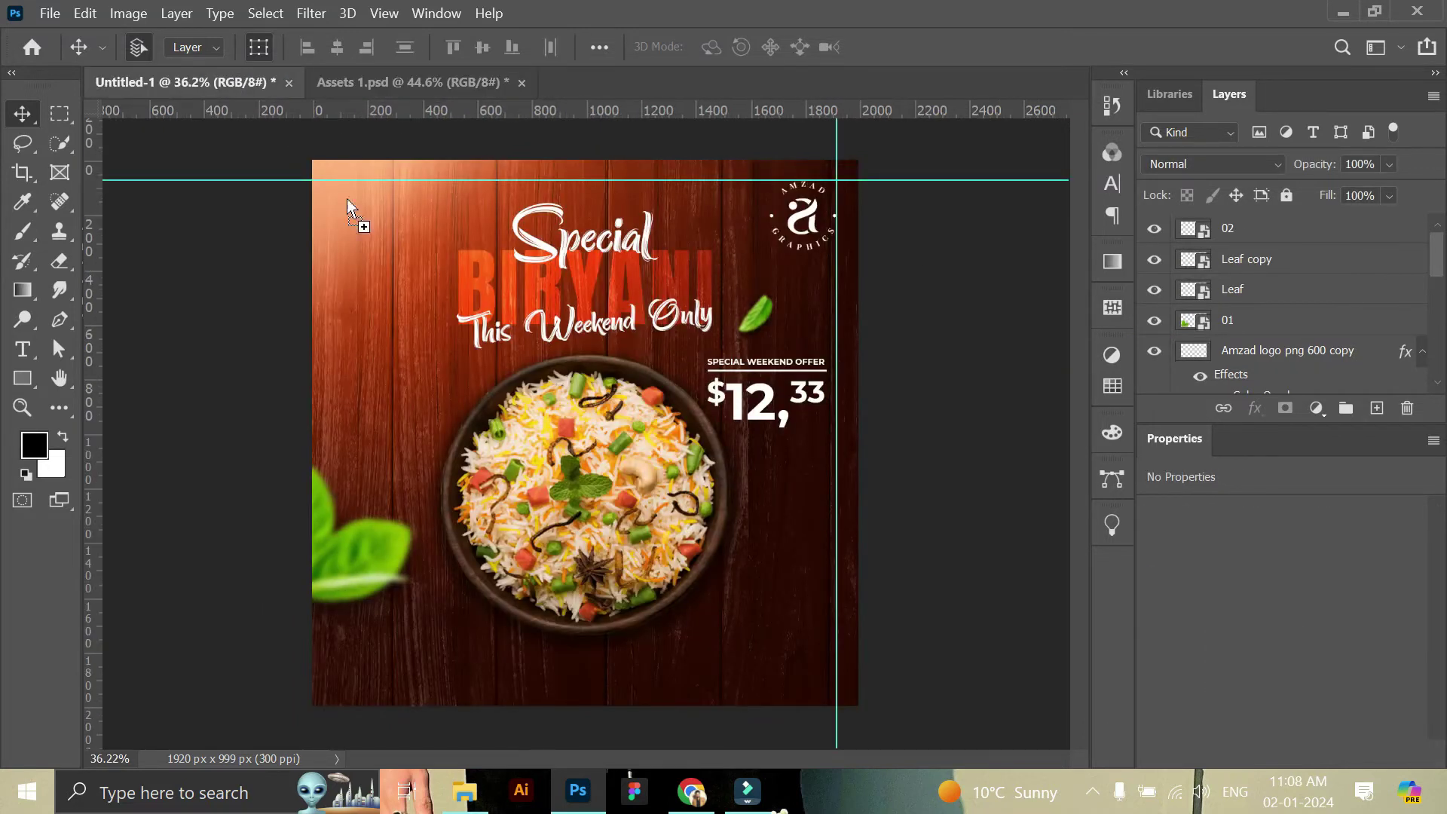
pyautogui.moveTo(752, 666); pyautogui.dragTo(798, 686)
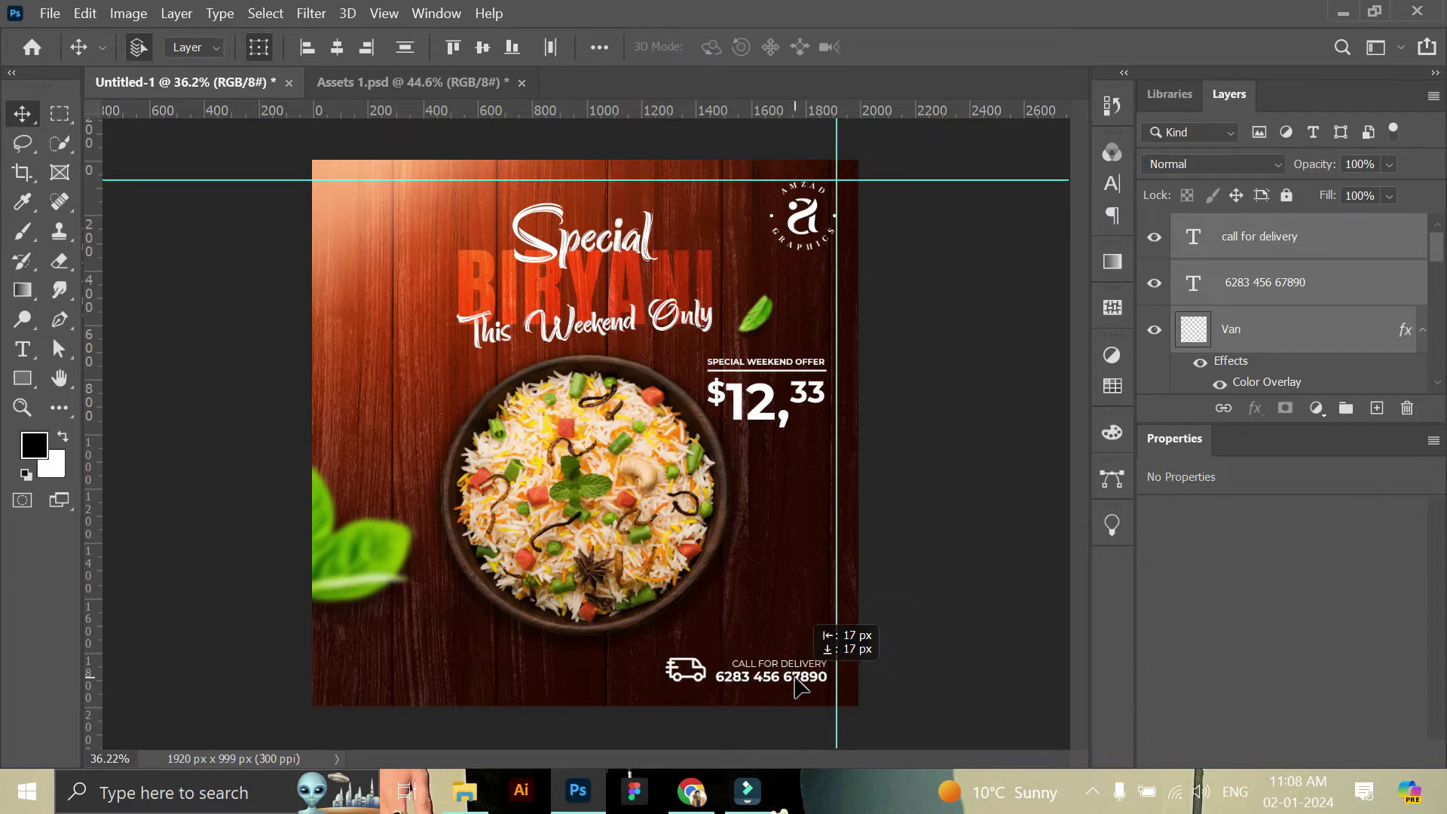
pyautogui.click(890, 443)
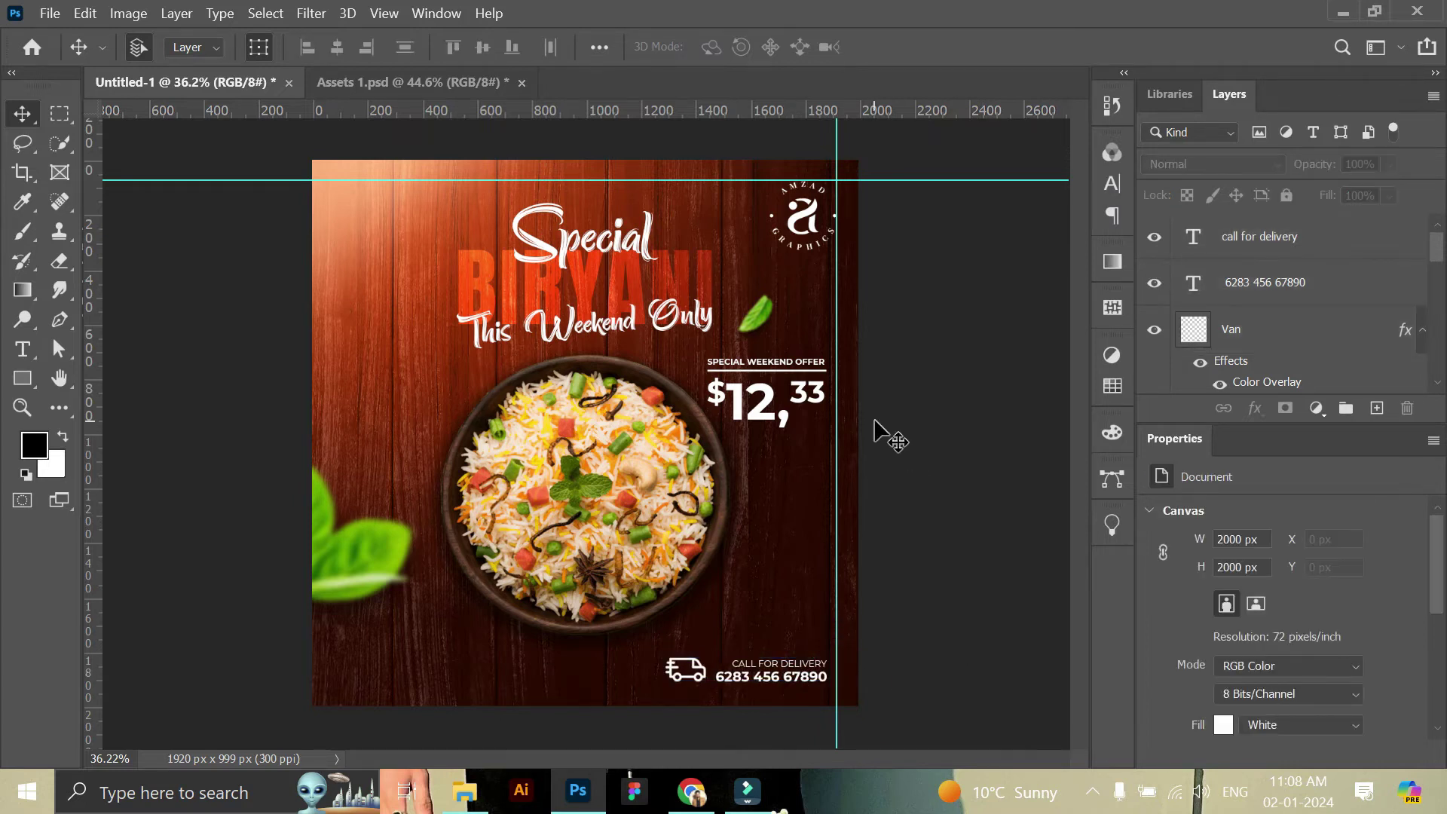
# - Add leaf 02 left of the headline and the Leaf copy just left of the bowl
pyautogui.click(413, 81)
pyautogui.moveTo(603, 511)
pyautogui.mouseDown()
pyautogui.moveTo(244, 79)
pyautogui.moveTo(384, 332)
pyautogui.mouseUp()
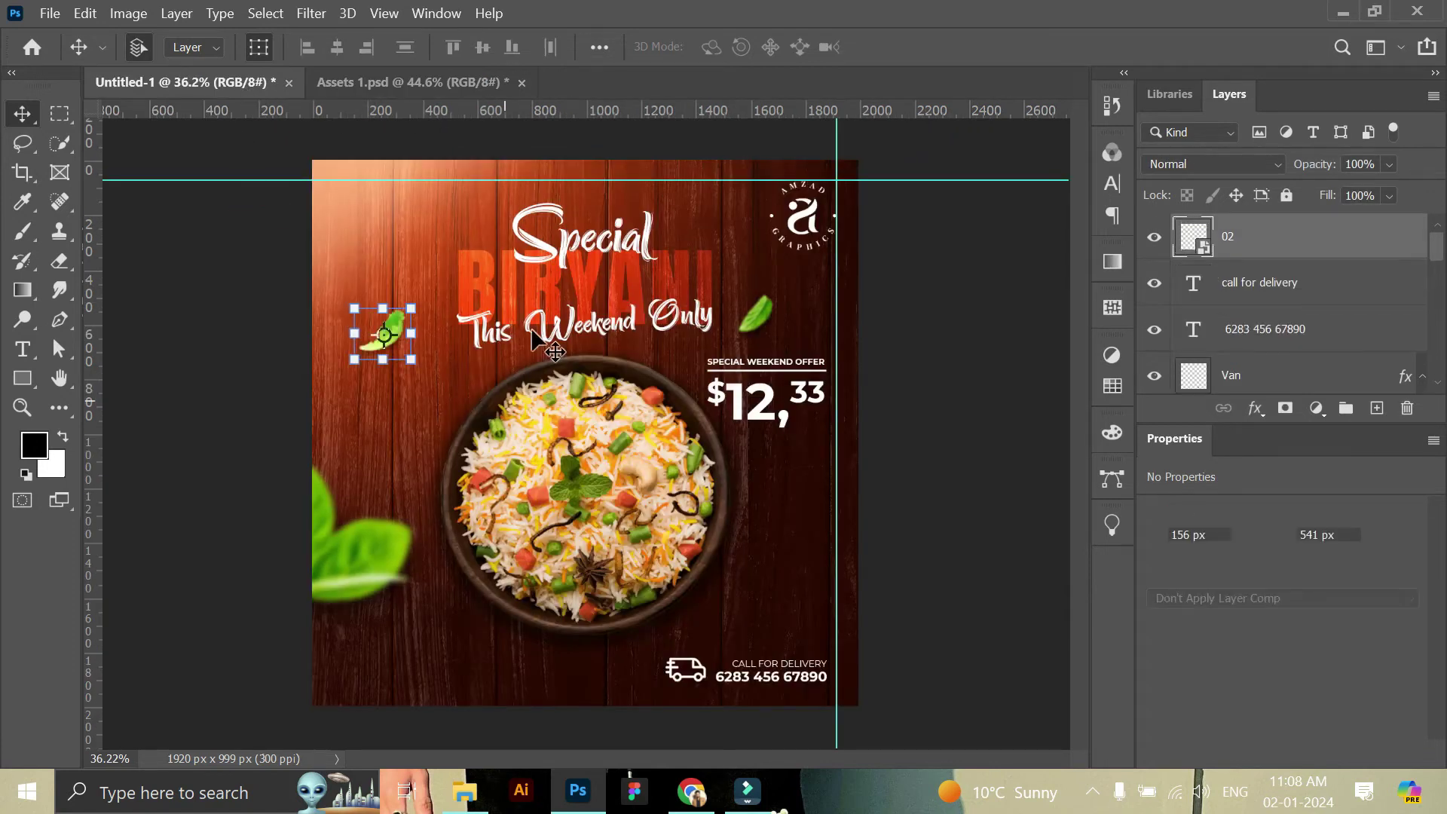
pyautogui.click(934, 468)
pyautogui.click(399, 74)
pyautogui.moveTo(520, 331)
pyautogui.mouseDown()
pyautogui.moveTo(153, 88)
pyautogui.moveTo(345, 382)
pyautogui.mouseUp()
pyautogui.moveTo(425, 458); pyautogui.dragTo(457, 464)
pyautogui.click(920, 555)
pyautogui.moveTo(482, 83); pyautogui.dragTo(323, 87)
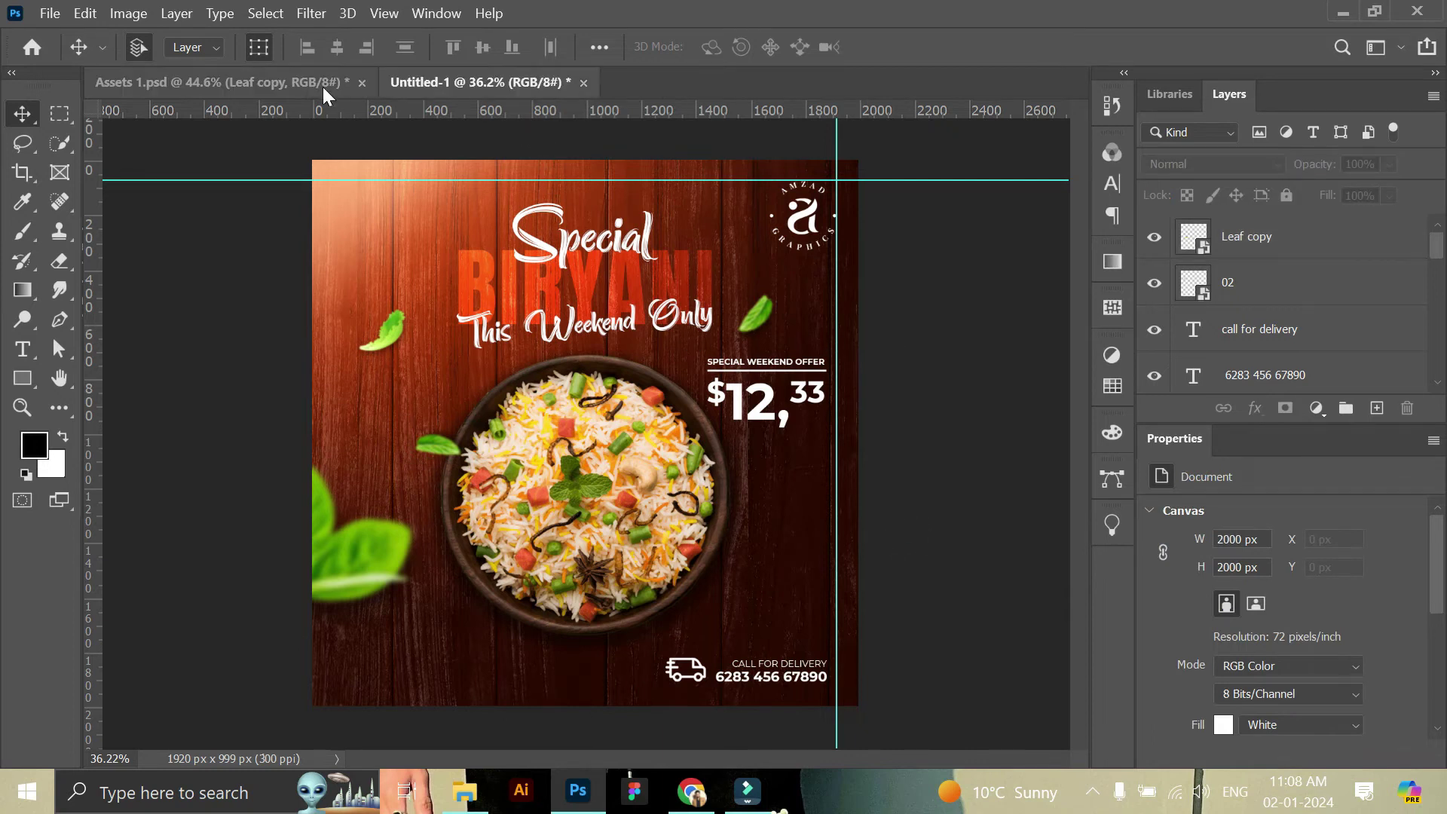
# - Place the ORDER NOW button layers at the promo's bottom left
pyautogui.click(323, 88)
pyautogui.moveTo(478, 178)
pyautogui.mouseDown()
pyautogui.moveTo(381, 437)
pyautogui.moveTo(486, 404)
pyautogui.moveTo(422, 332)
pyautogui.moveTo(456, 658)
pyautogui.mouseUp()
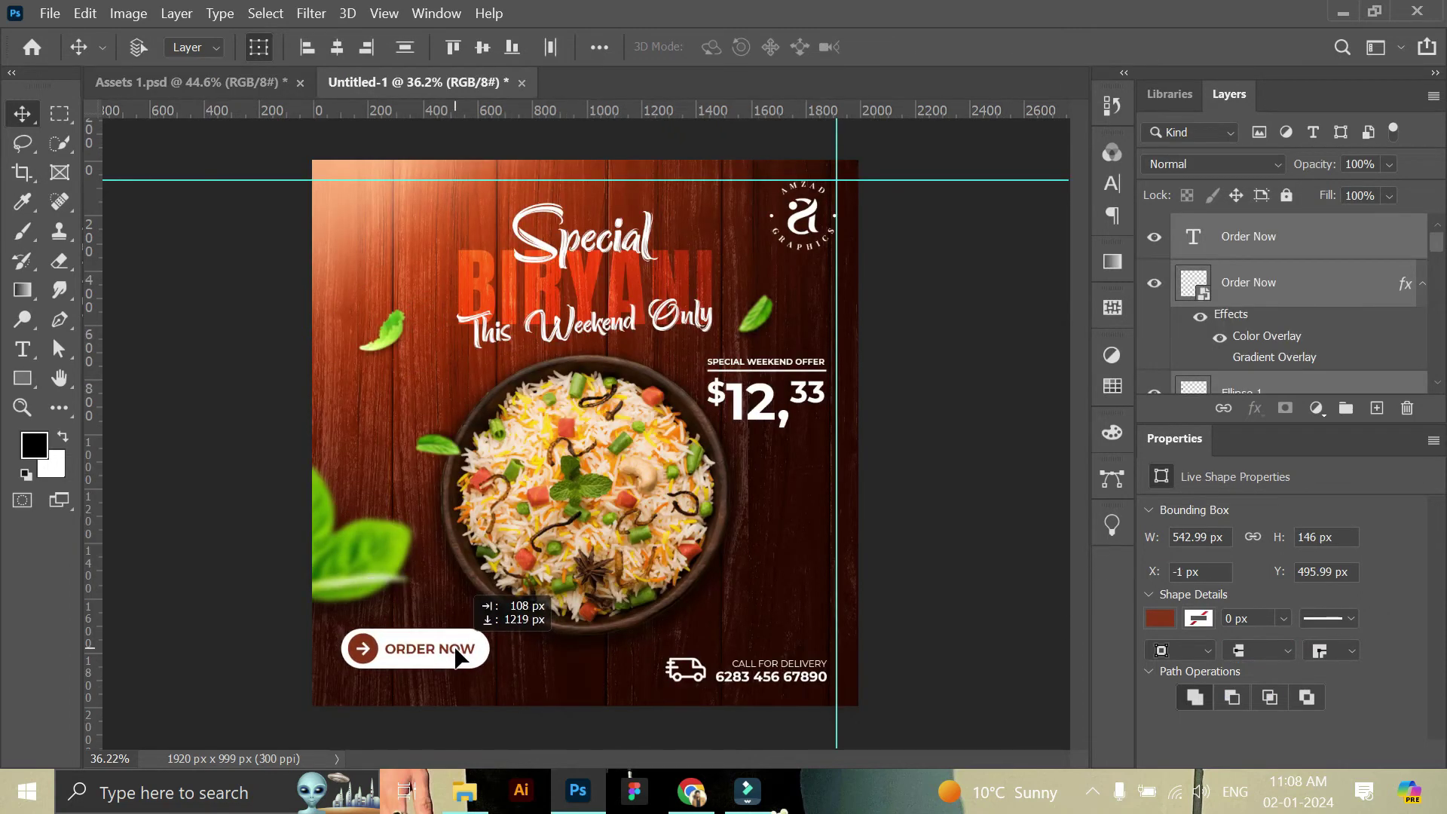
pyautogui.moveTo(455, 658); pyautogui.dragTo(460, 656)
pyautogui.click(151, 473)
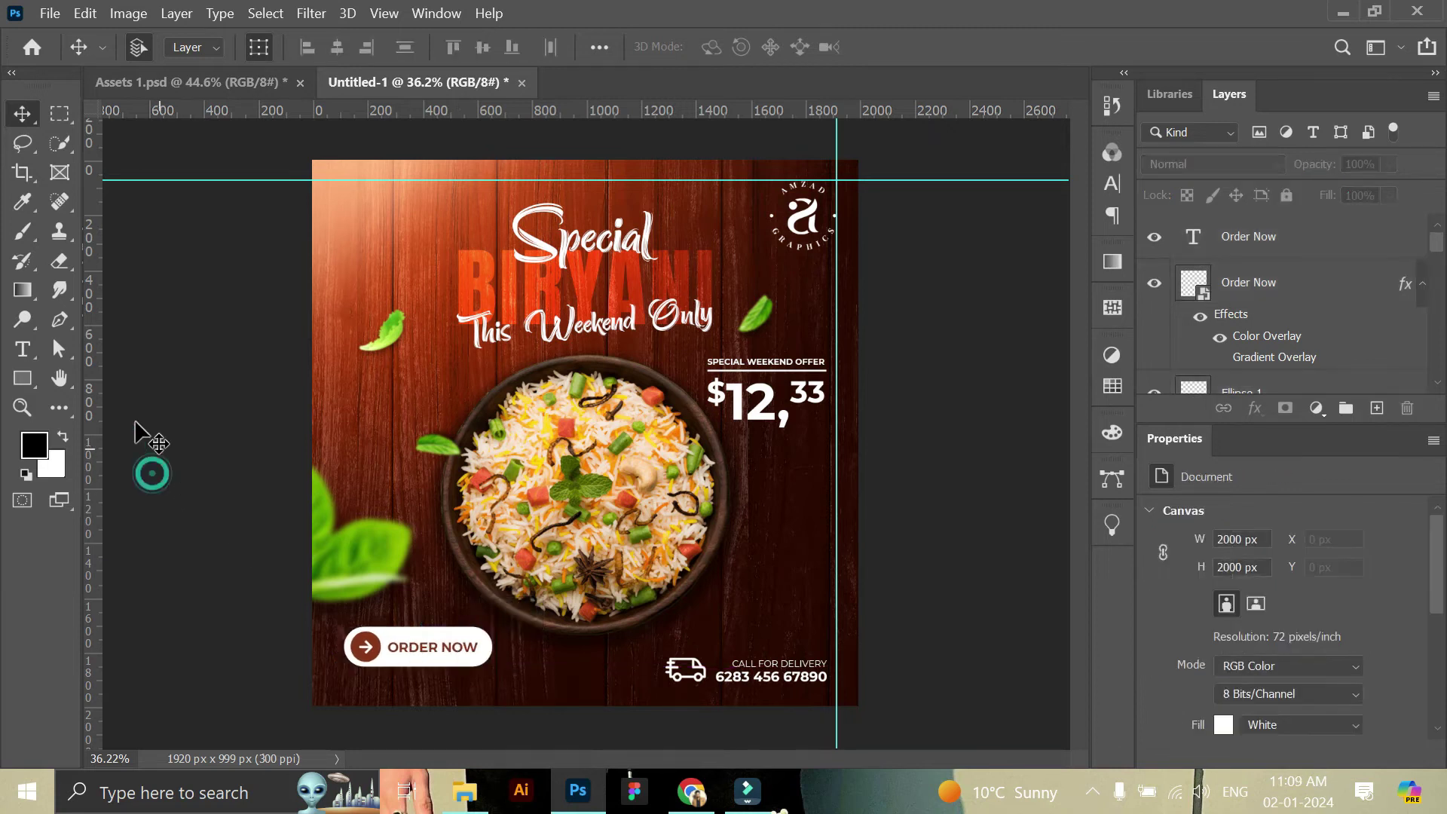
# - Bring in leaf 01, flip it vertically, and move it into the top-left corner
pyautogui.click(184, 91)
pyautogui.moveTo(333, 486); pyautogui.dragTo(369, 247)
pyautogui.click(85, 13)
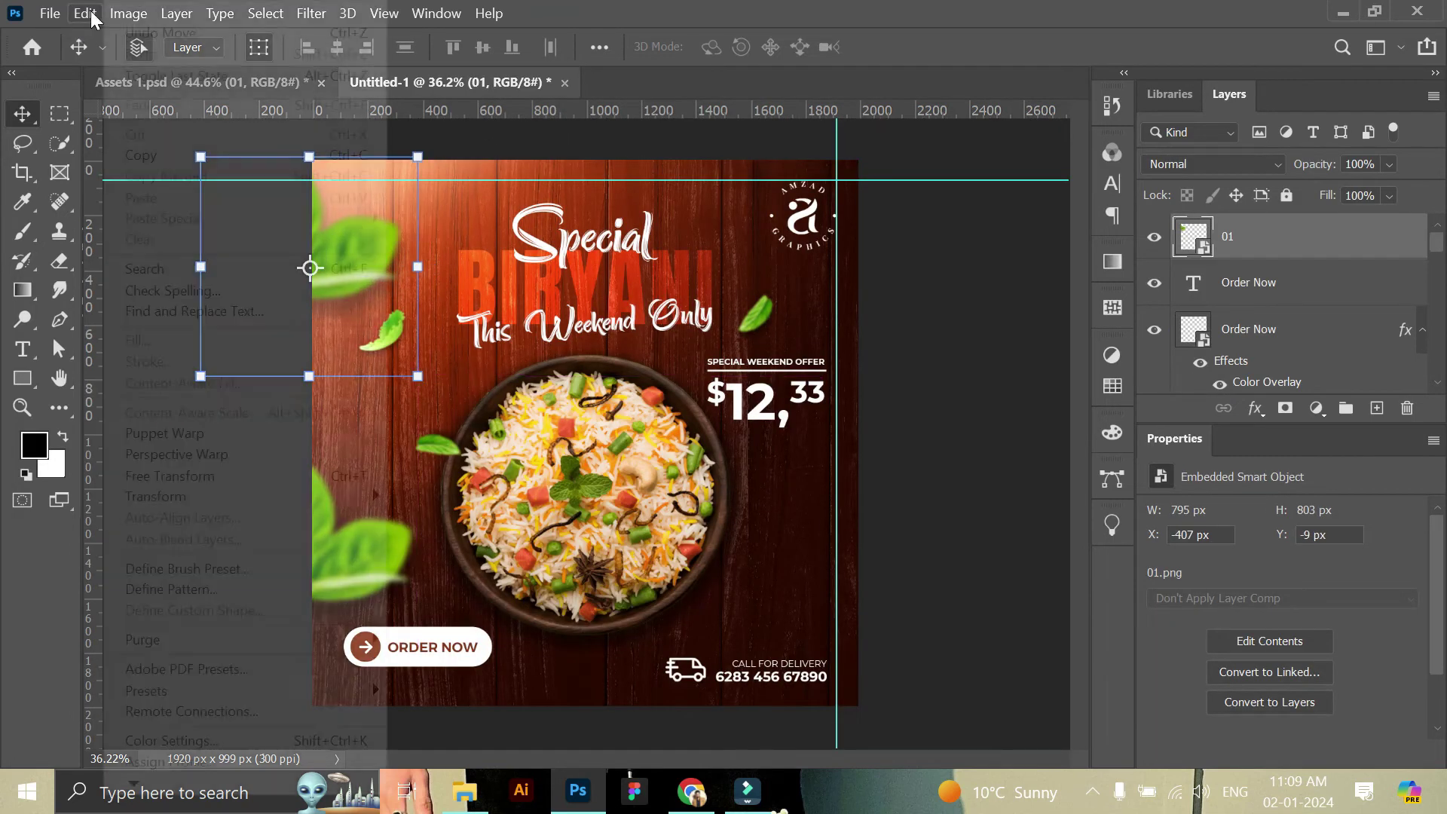
pyautogui.click(422, 504)
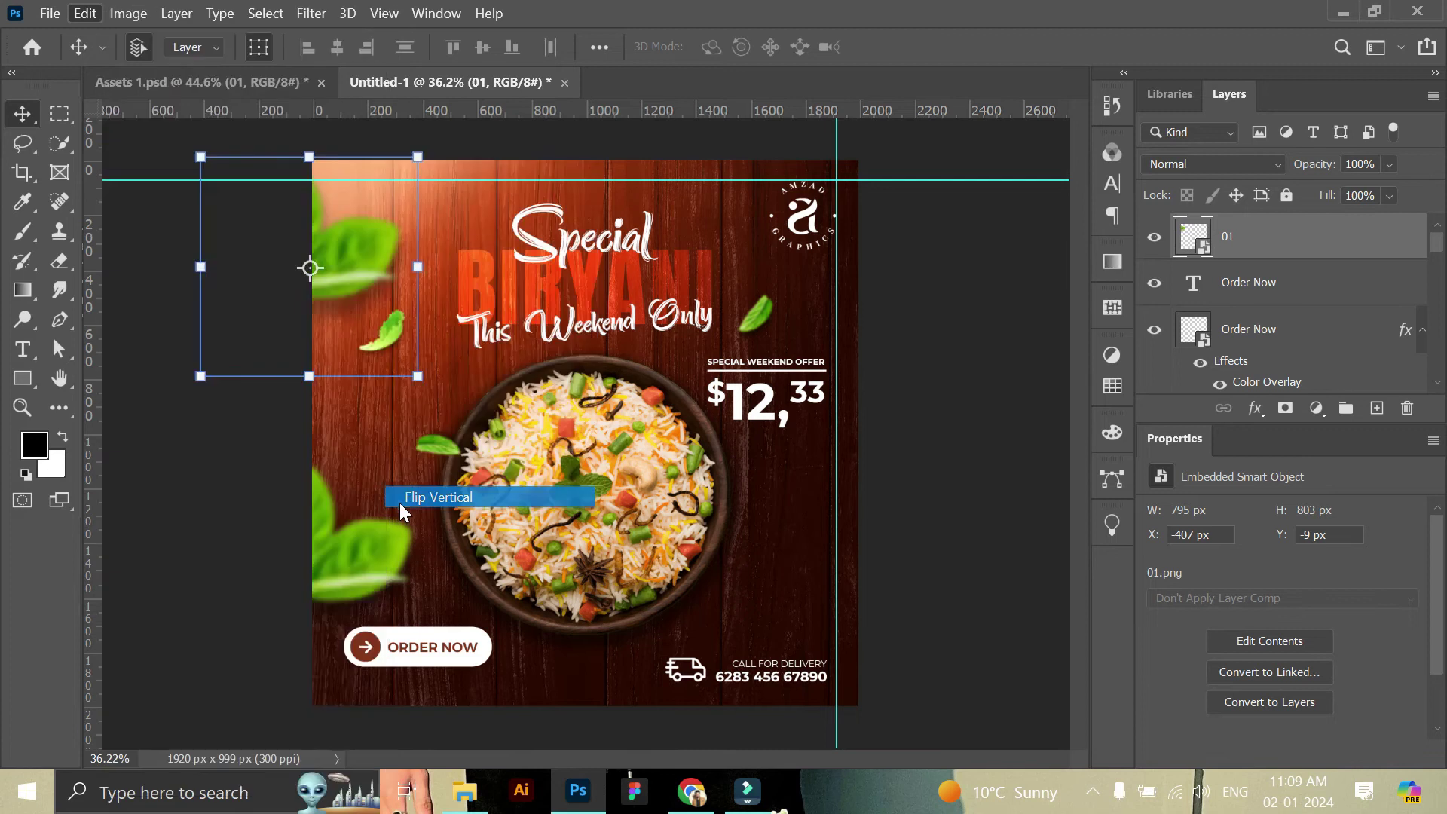
pyautogui.moveTo(374, 278); pyautogui.dragTo(391, 199)
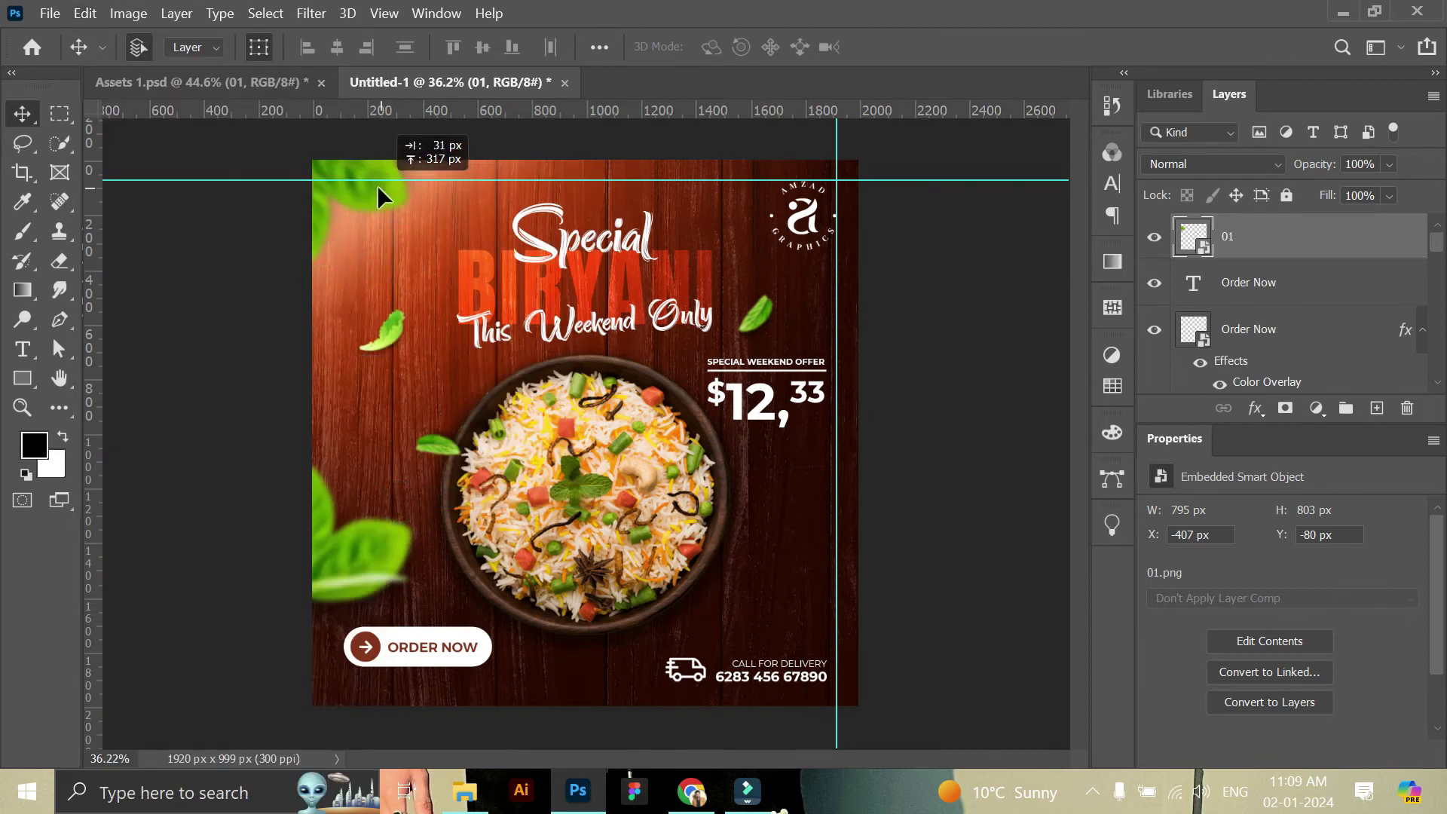
# - Scale the top-left leaf down slightly and rotate it with Free Transform
pyautogui.hotkey('ctrl', 't')
pyautogui.moveTo(426, 268)
pyautogui.mouseDown()
pyautogui.moveTo(381, 174)
pyautogui.moveTo(392, 188)
pyautogui.mouseUp()
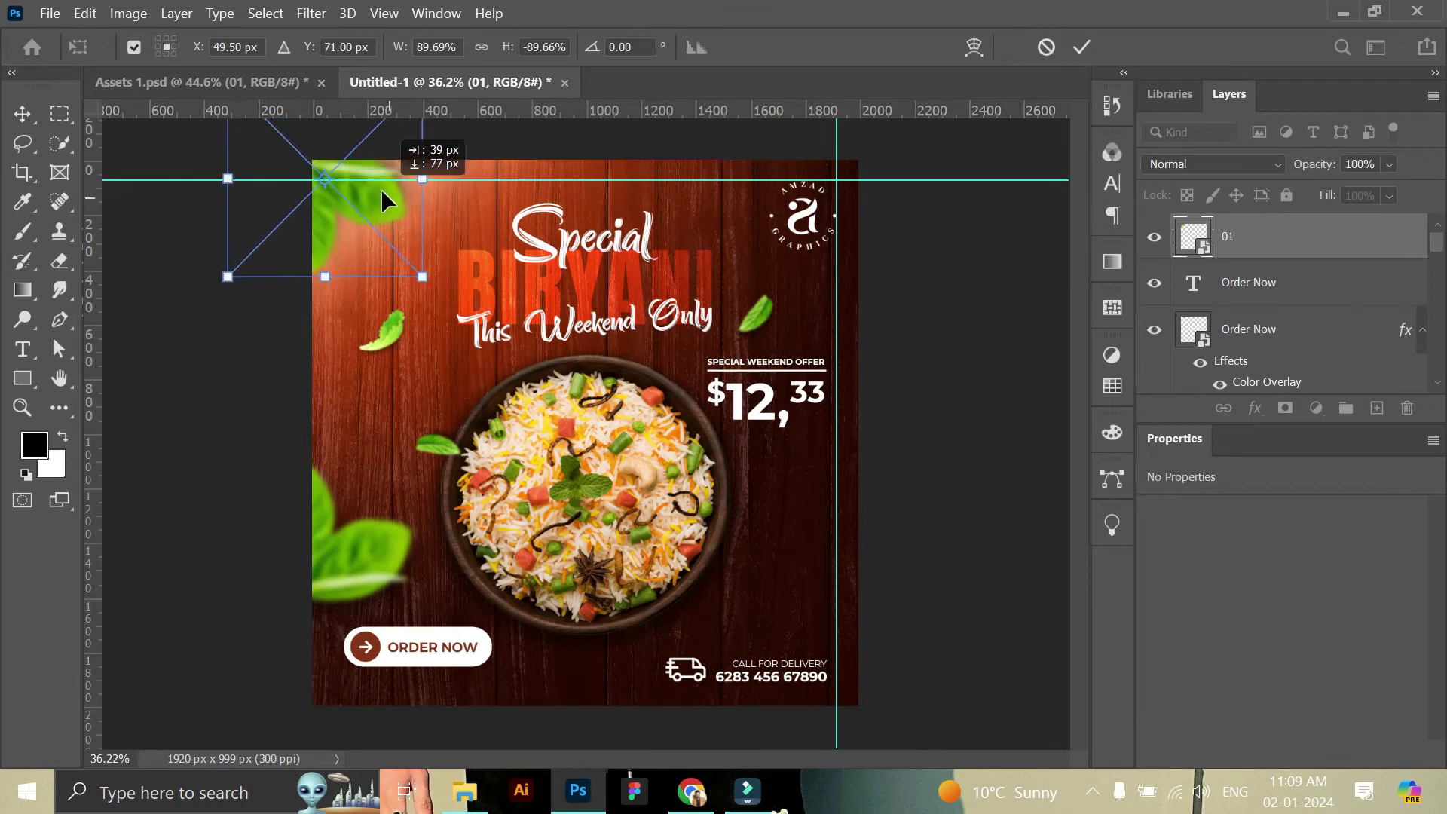
pyautogui.moveTo(452, 168)
pyautogui.mouseDown()
pyautogui.moveTo(345, 60)
pyautogui.moveTo(367, 210)
pyautogui.moveTo(467, 281)
pyautogui.moveTo(450, 214)
pyautogui.moveTo(377, 188)
pyautogui.moveTo(423, 194)
pyautogui.mouseUp()
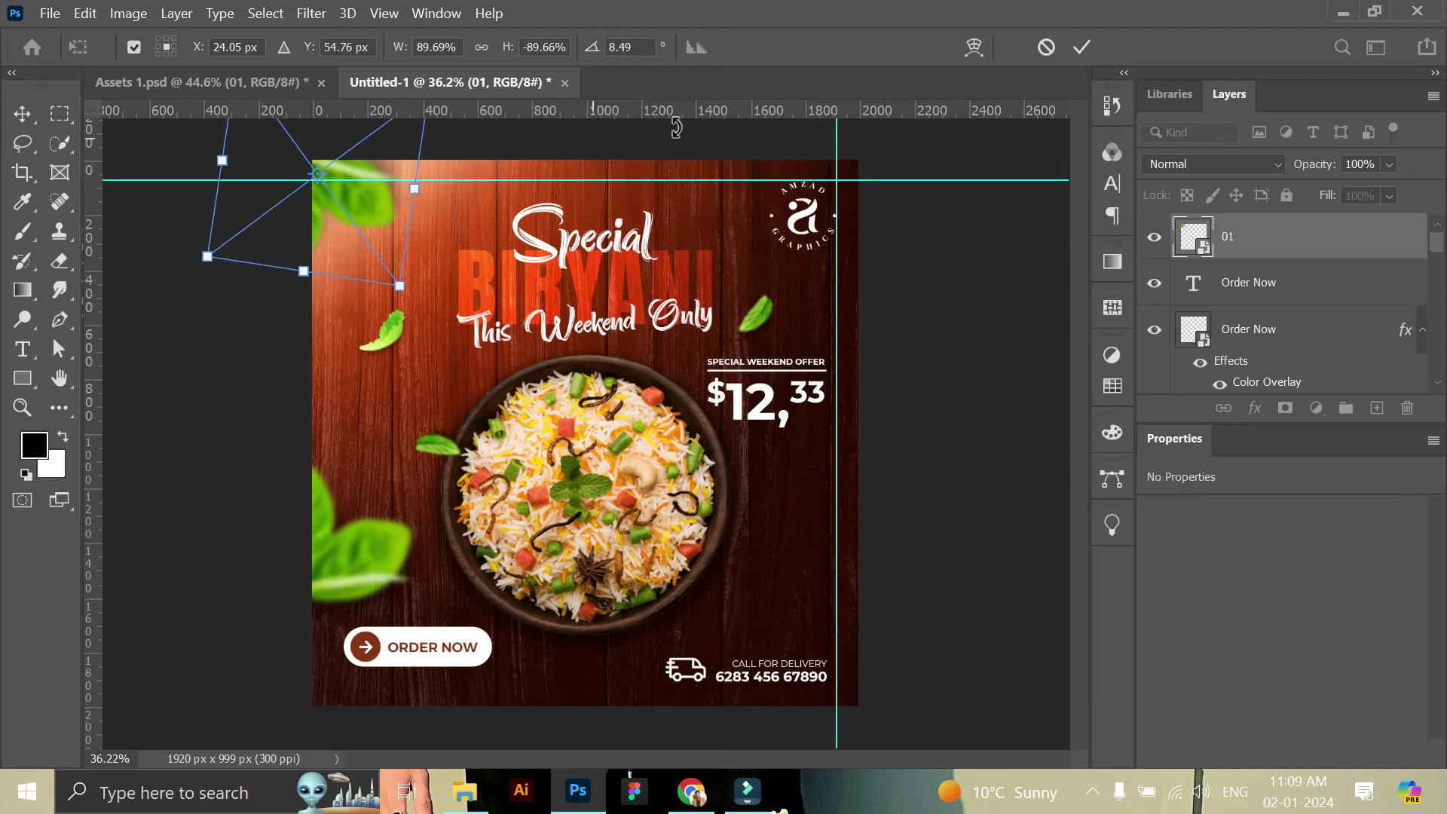
pyautogui.click(1085, 46)
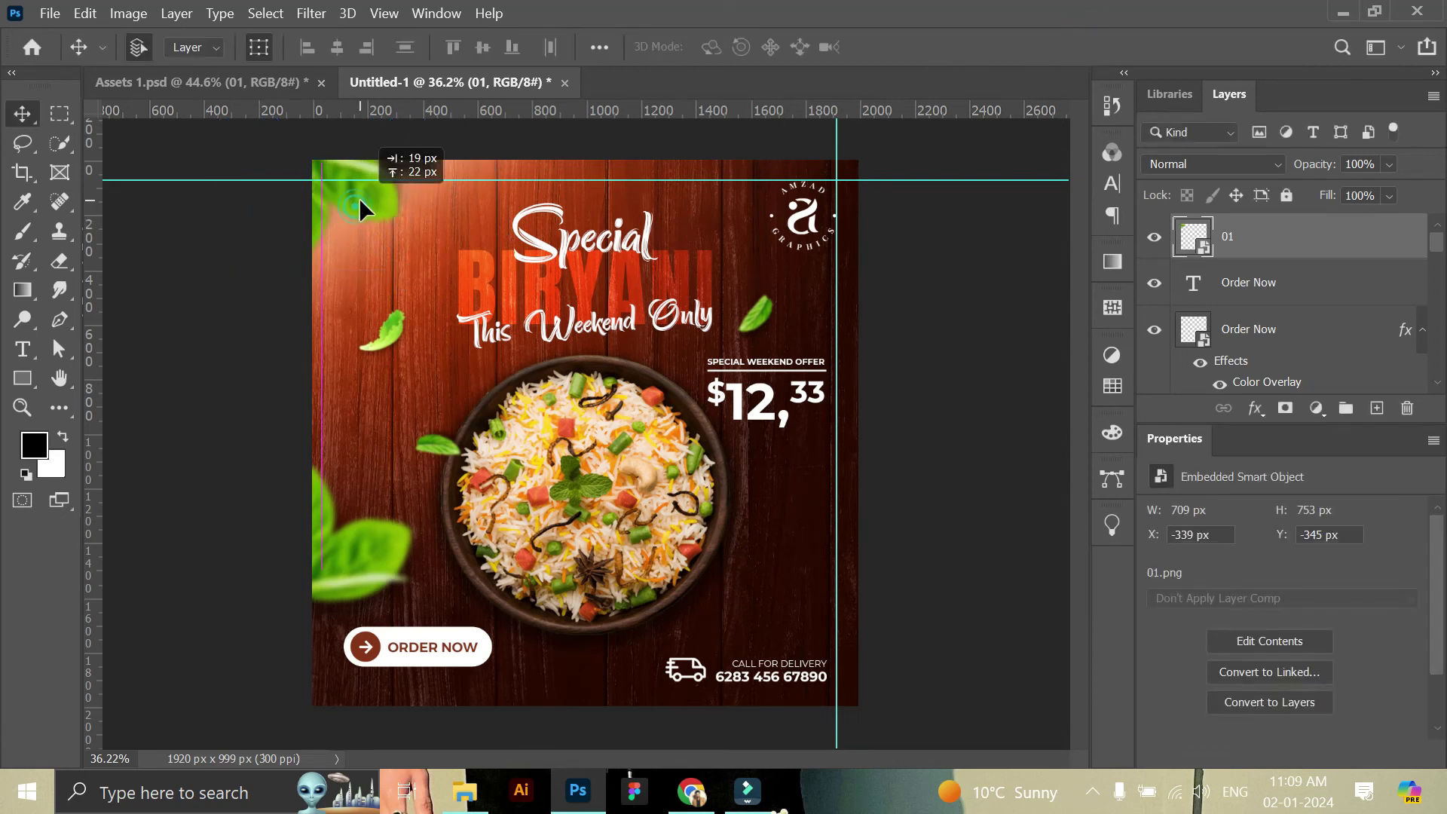
# - Tilt the corner leaf a few more degrees, cancelling an accidental distortion
pyautogui.hotkey('ctrl', 't')
pyautogui.moveTo(422, 273); pyautogui.dragTo(473, 246)
pyautogui.click(1080, 48)
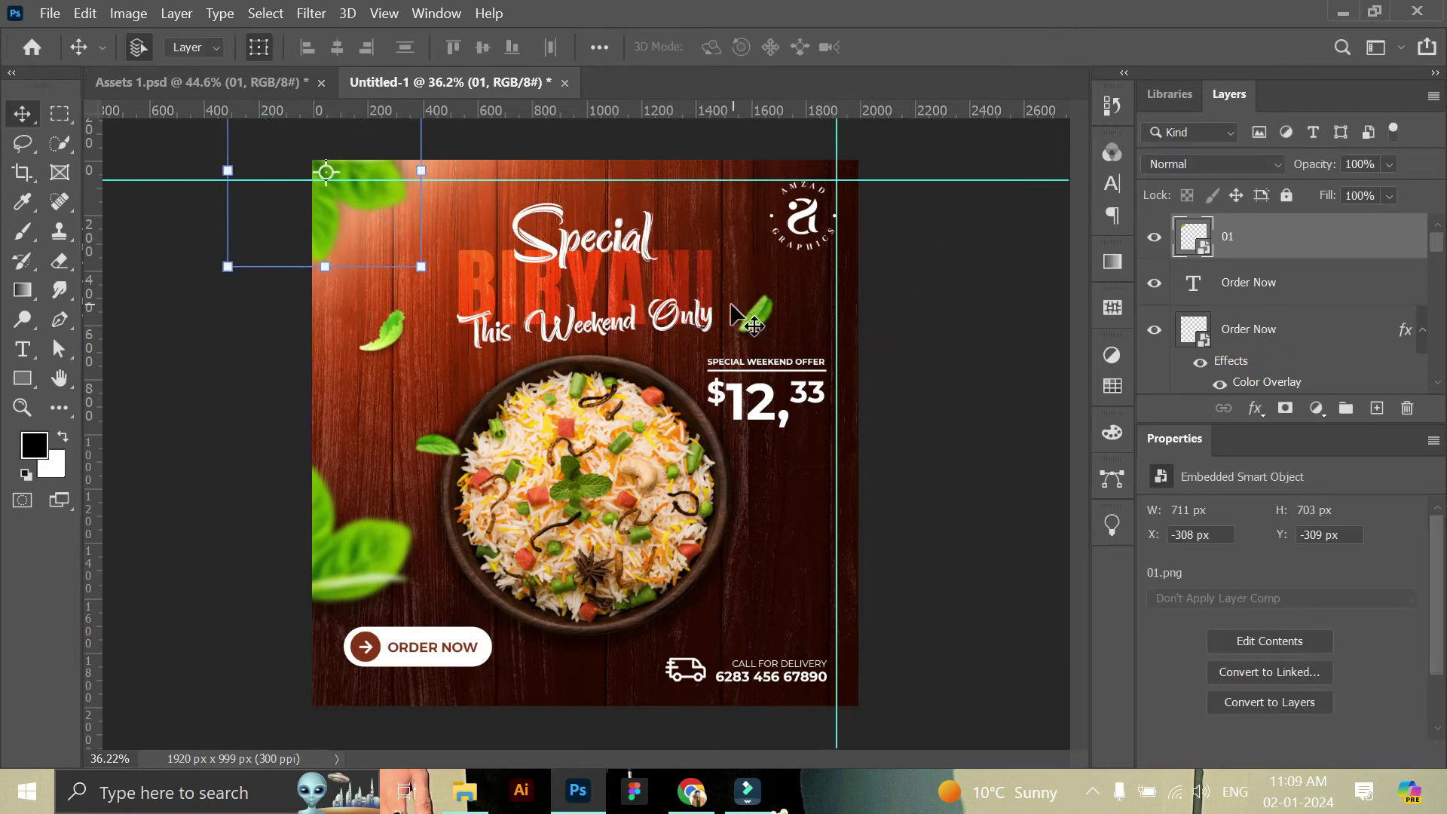
pyautogui.moveTo(426, 269); pyautogui.dragTo(421, 249)
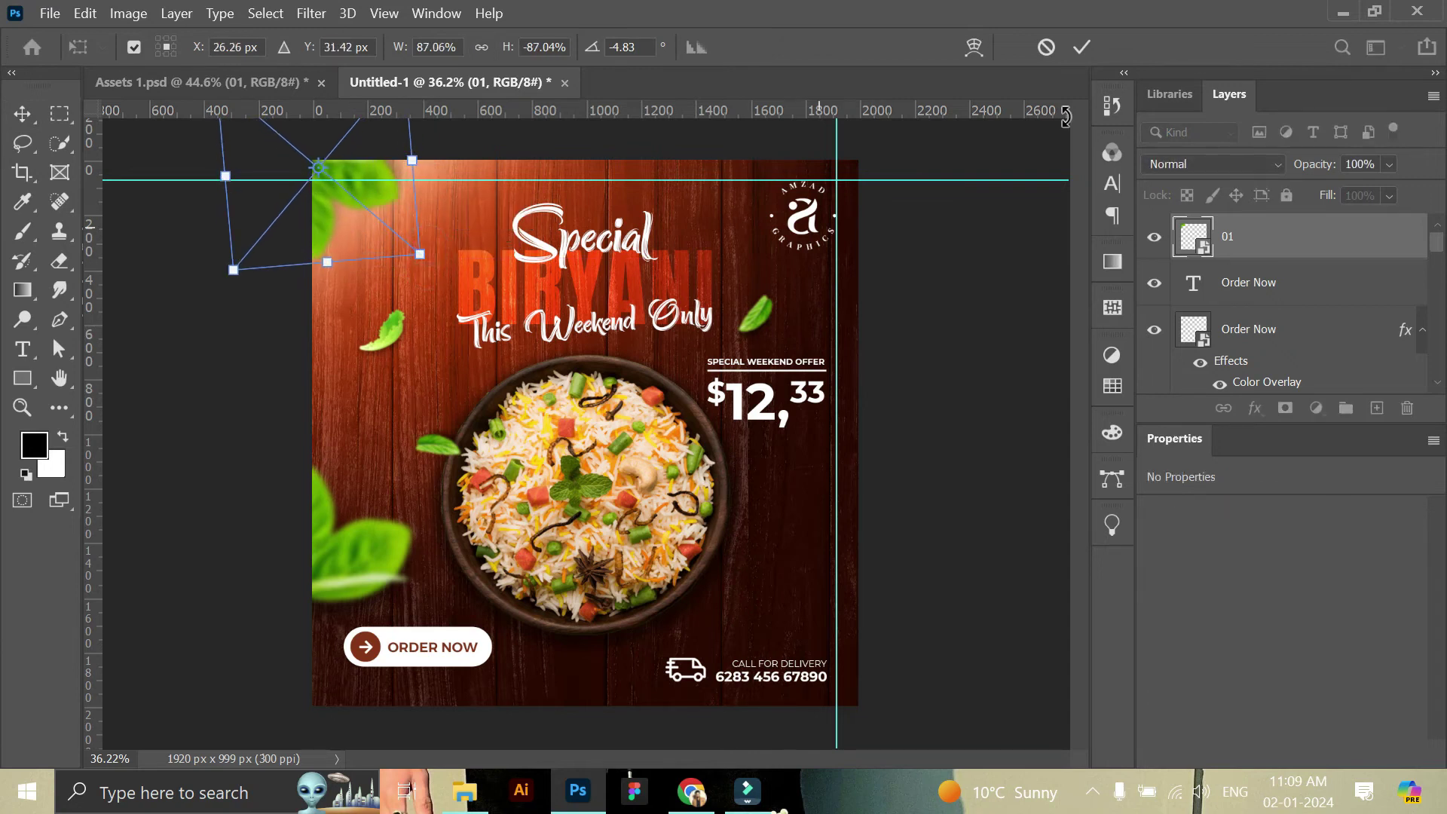
pyautogui.press('Escape')
pyautogui.click(1317, 408)
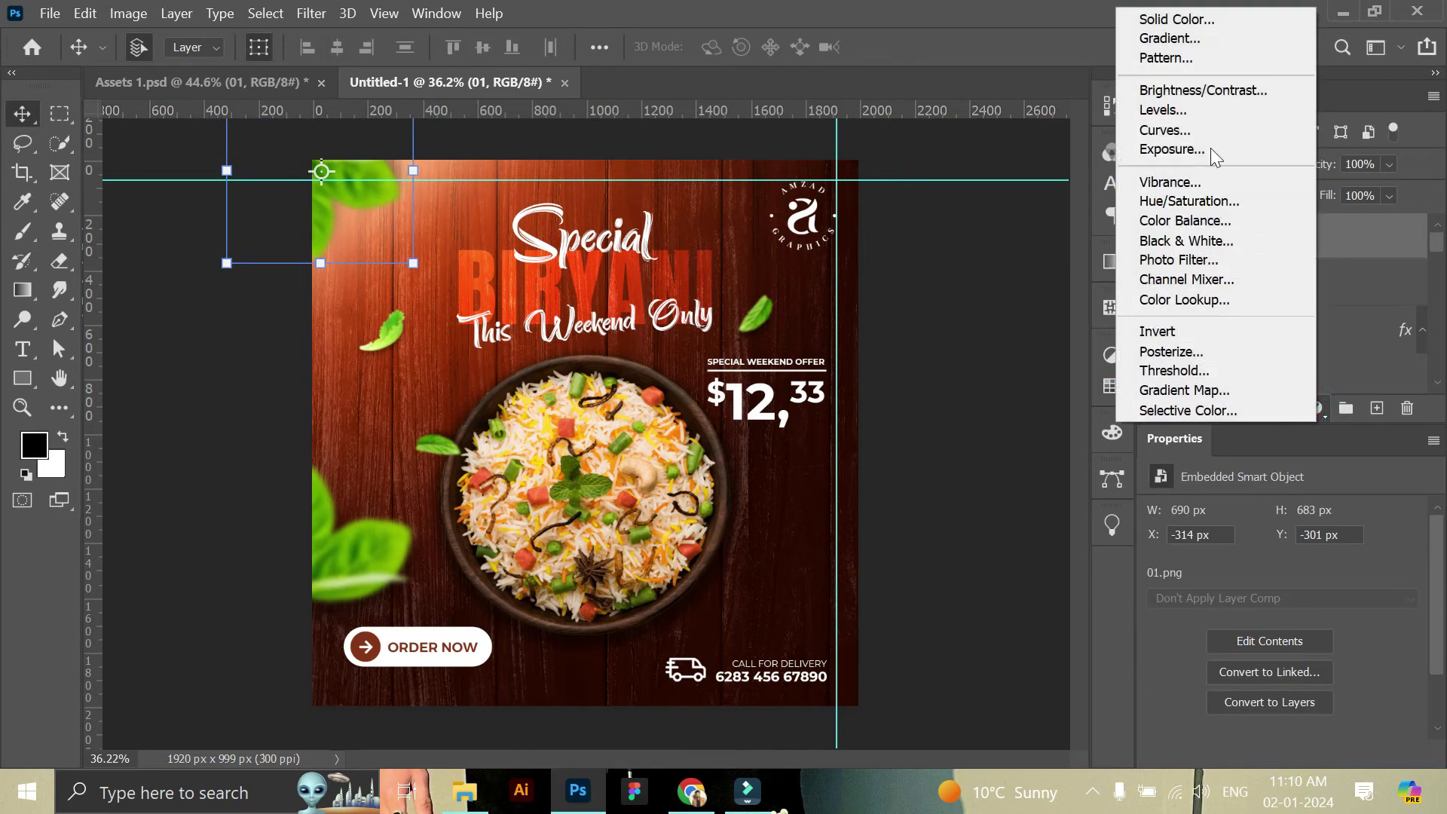
# - Clip a Brightness/Contrast adjustment to the corner leaf with contrast 100 and brightness 23
pyautogui.click(1210, 96)
pyautogui.moveTo(1283, 614); pyautogui.dragTo(1396, 615)
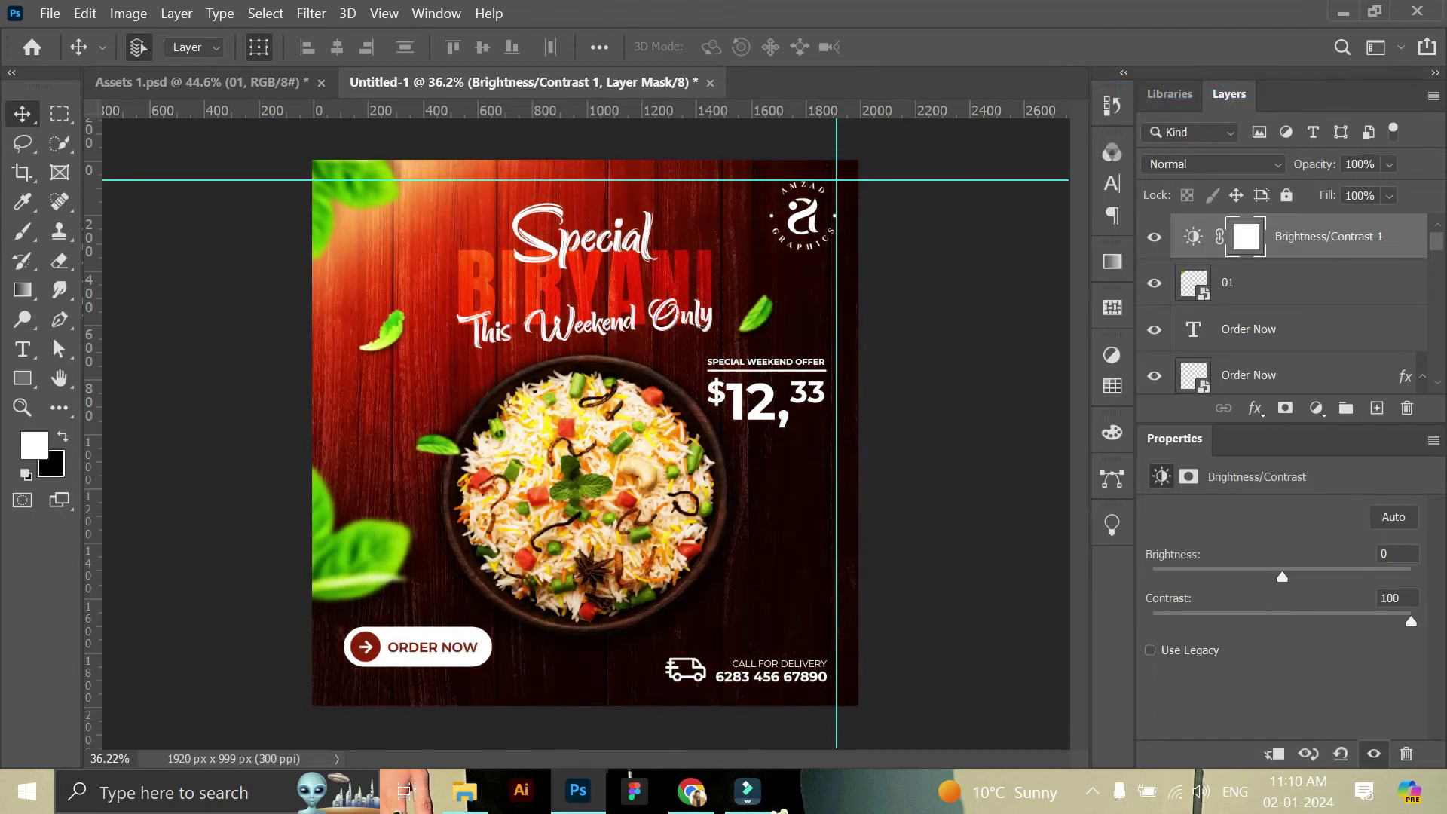
pyautogui.click(1274, 756)
pyautogui.moveTo(1297, 578)
pyautogui.mouseDown()
pyautogui.moveTo(1334, 569)
pyautogui.moveTo(1292, 573)
pyautogui.moveTo(1303, 577)
pyautogui.mouseUp()
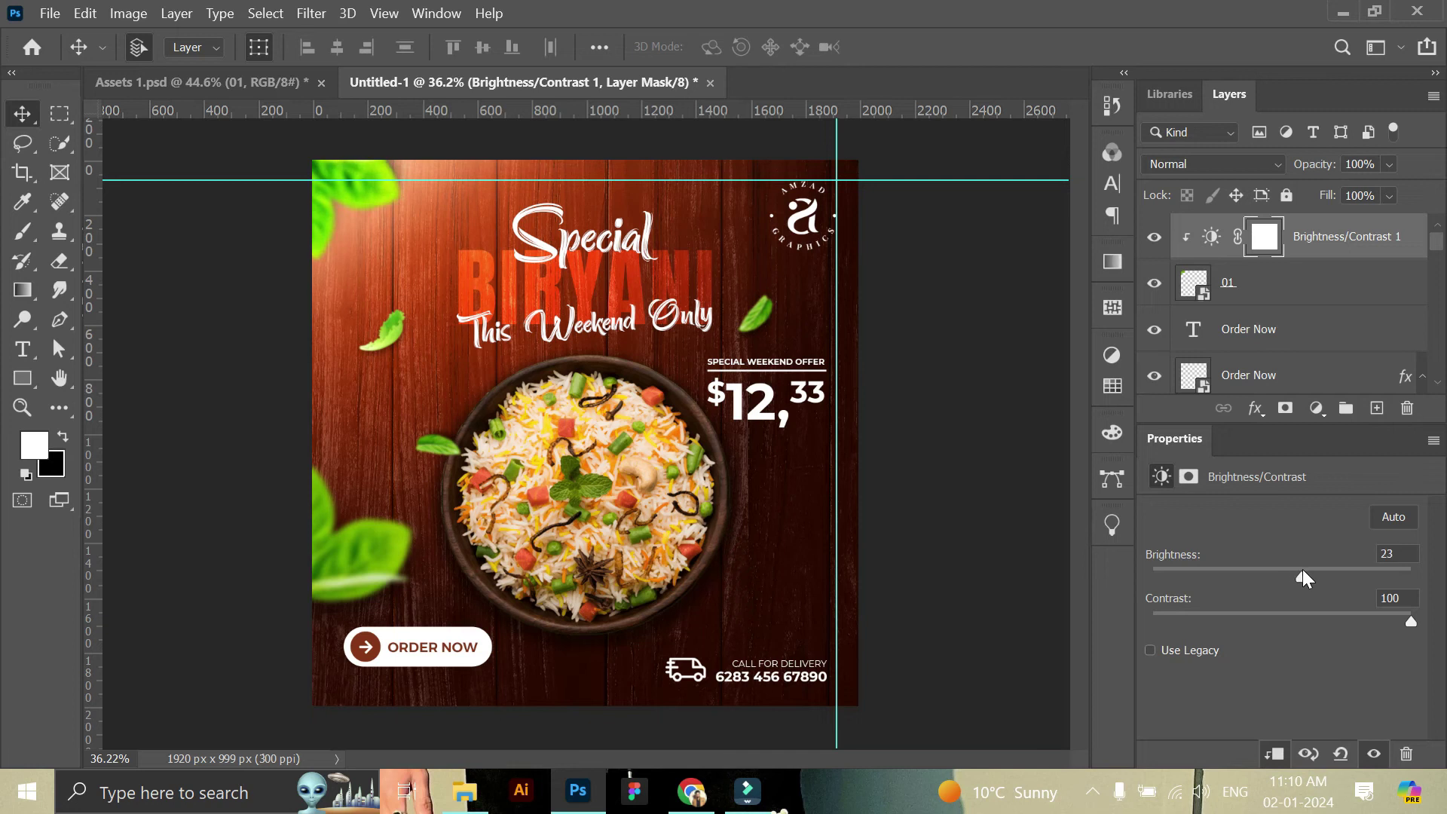
# - Add a vertical guide at X 1000 px through the middle of the biryani bowl
pyautogui.click(957, 356)
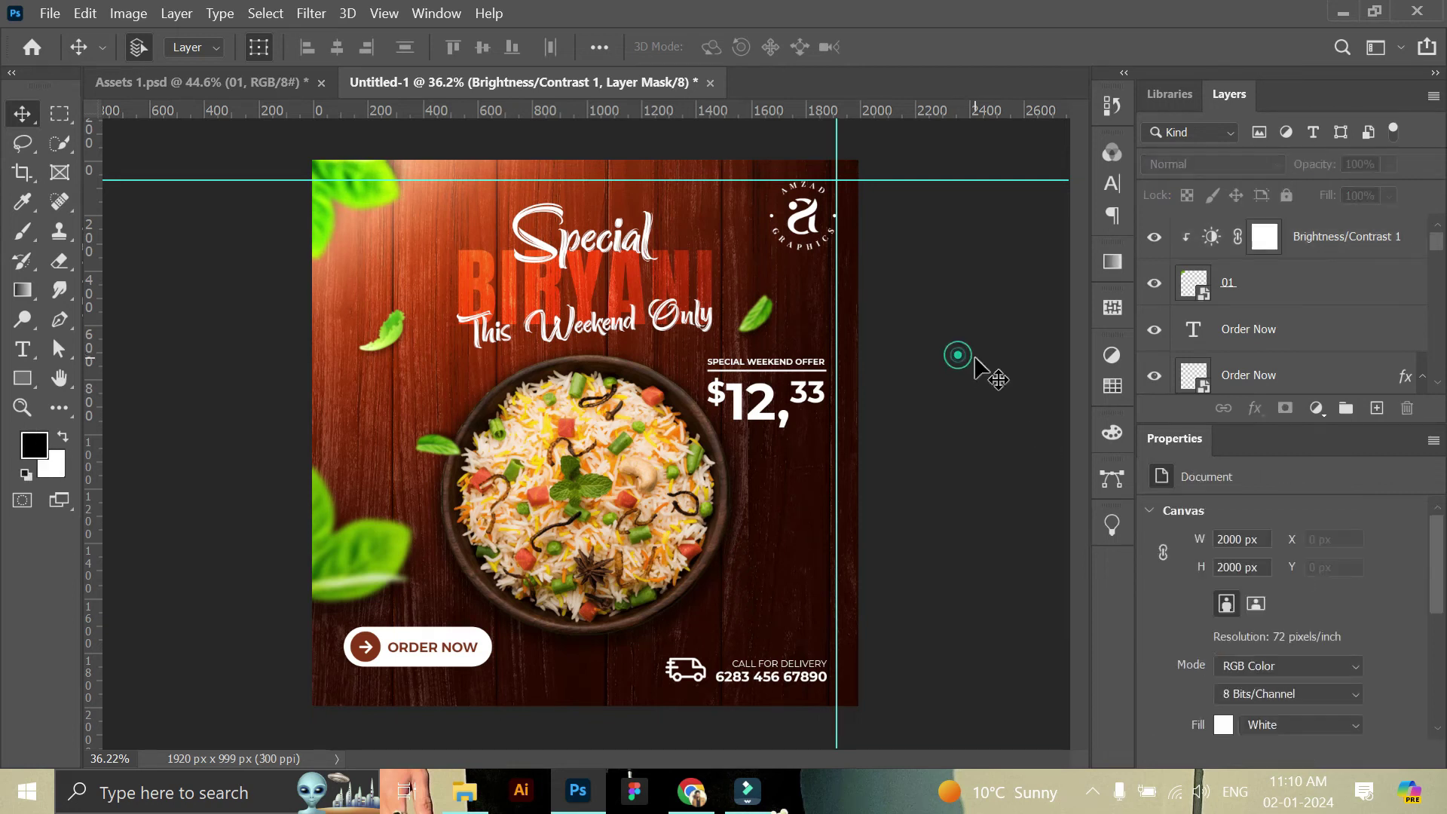
pyautogui.click(365, 217)
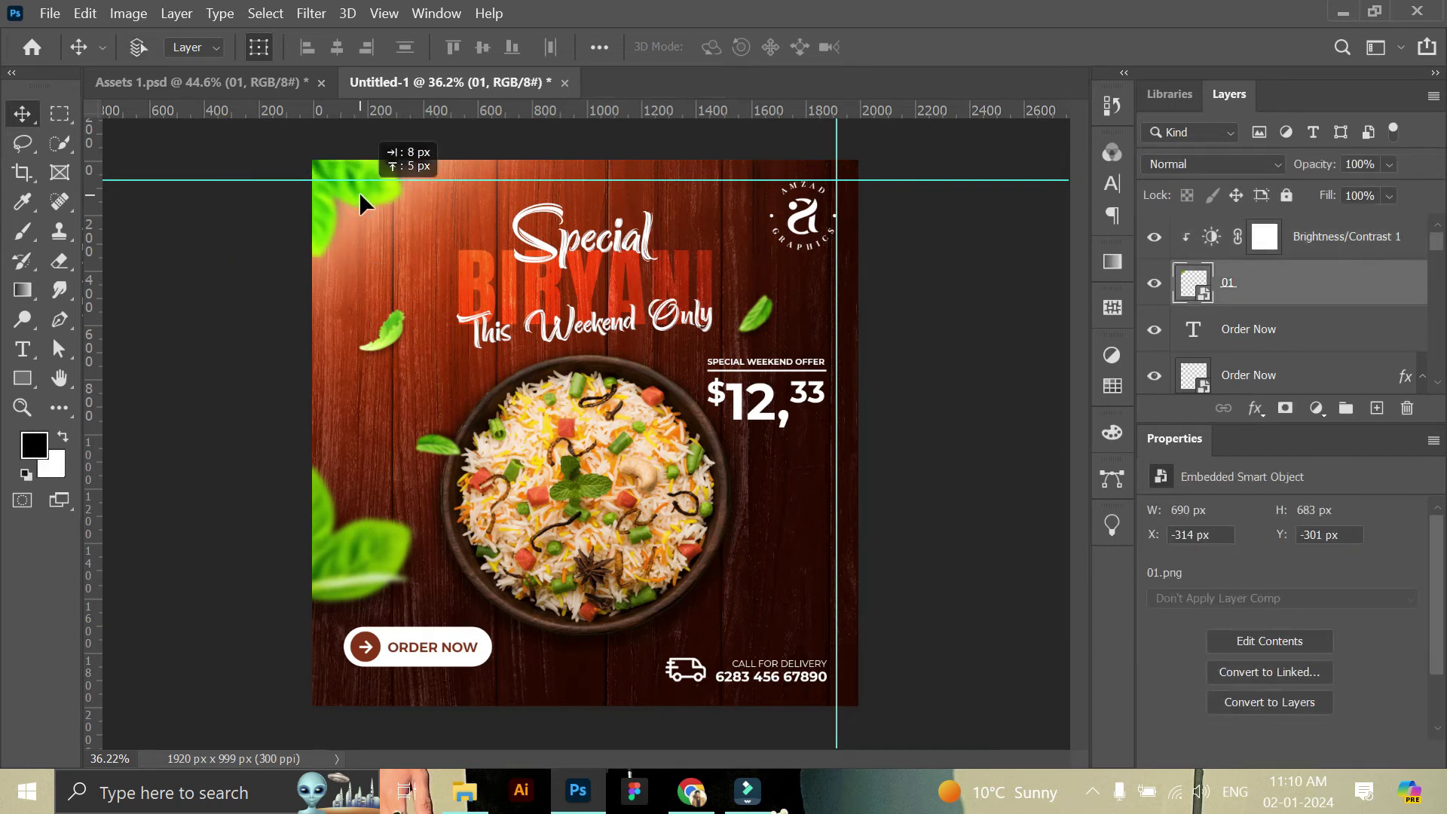
pyautogui.click(962, 450)
pyautogui.click(654, 518)
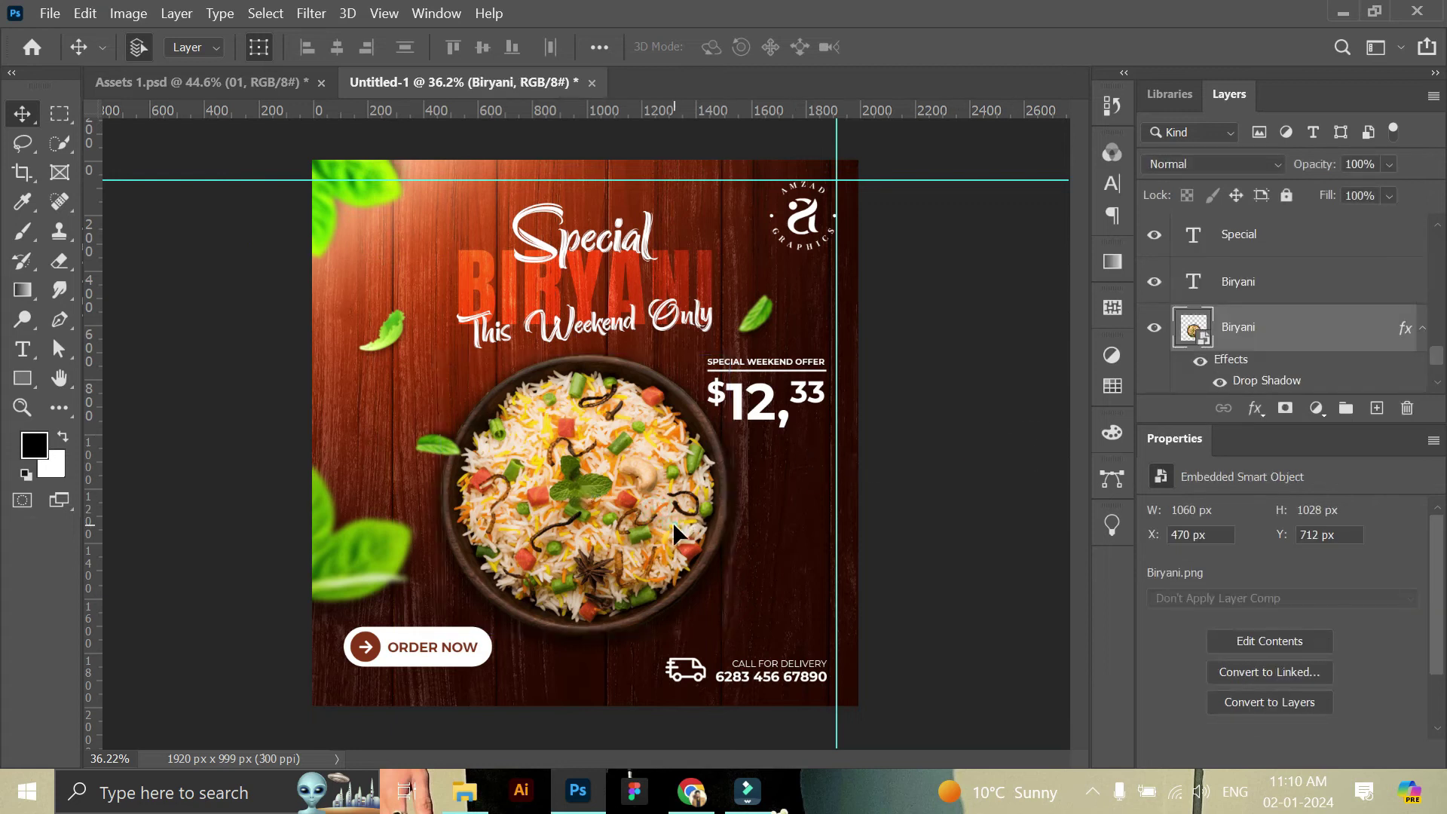
pyautogui.moveTo(93, 436)
pyautogui.mouseDown()
pyautogui.moveTo(509, 498)
pyautogui.moveTo(591, 529)
pyautogui.mouseUp()
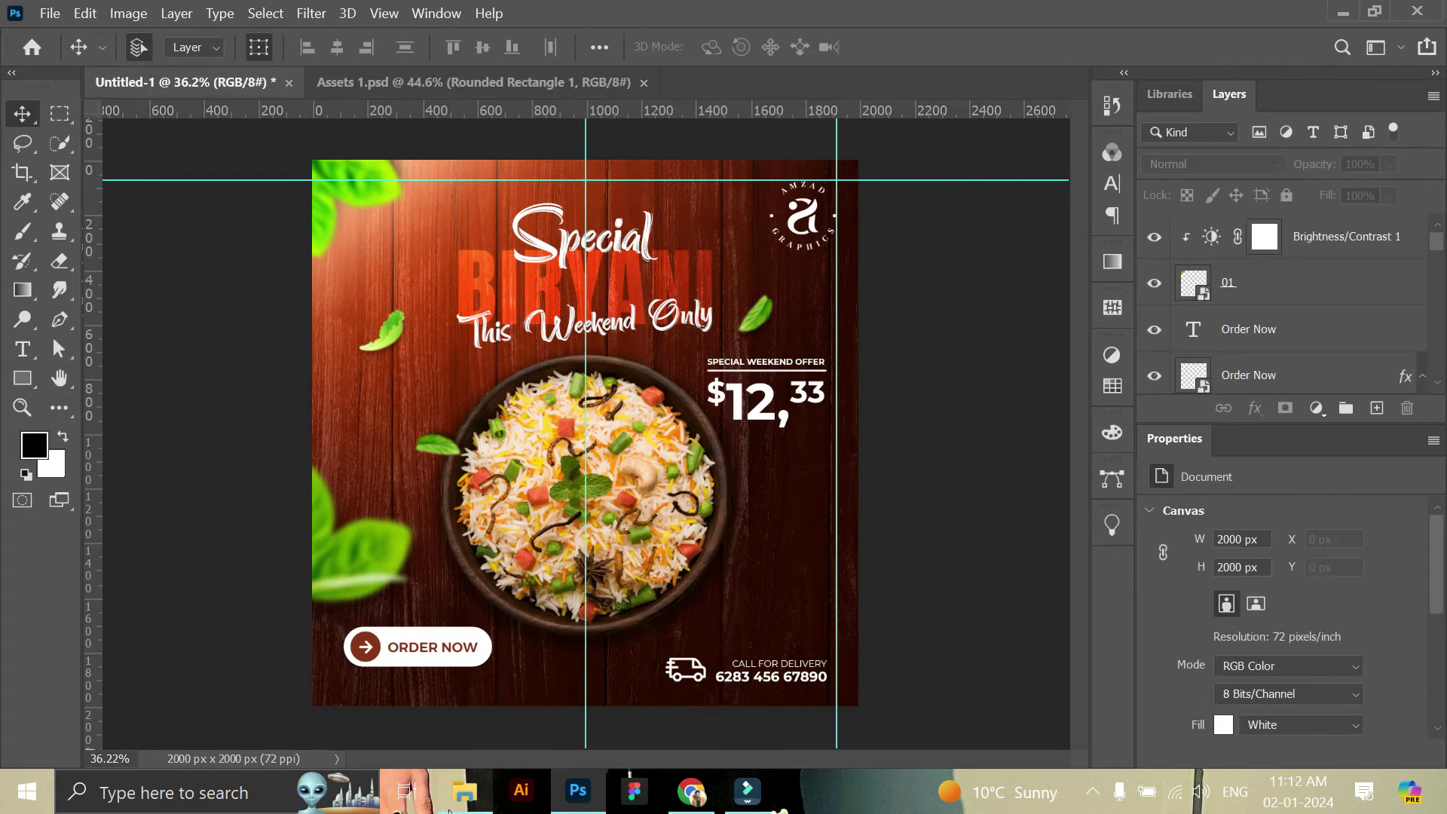
pyautogui.click(449, 806)
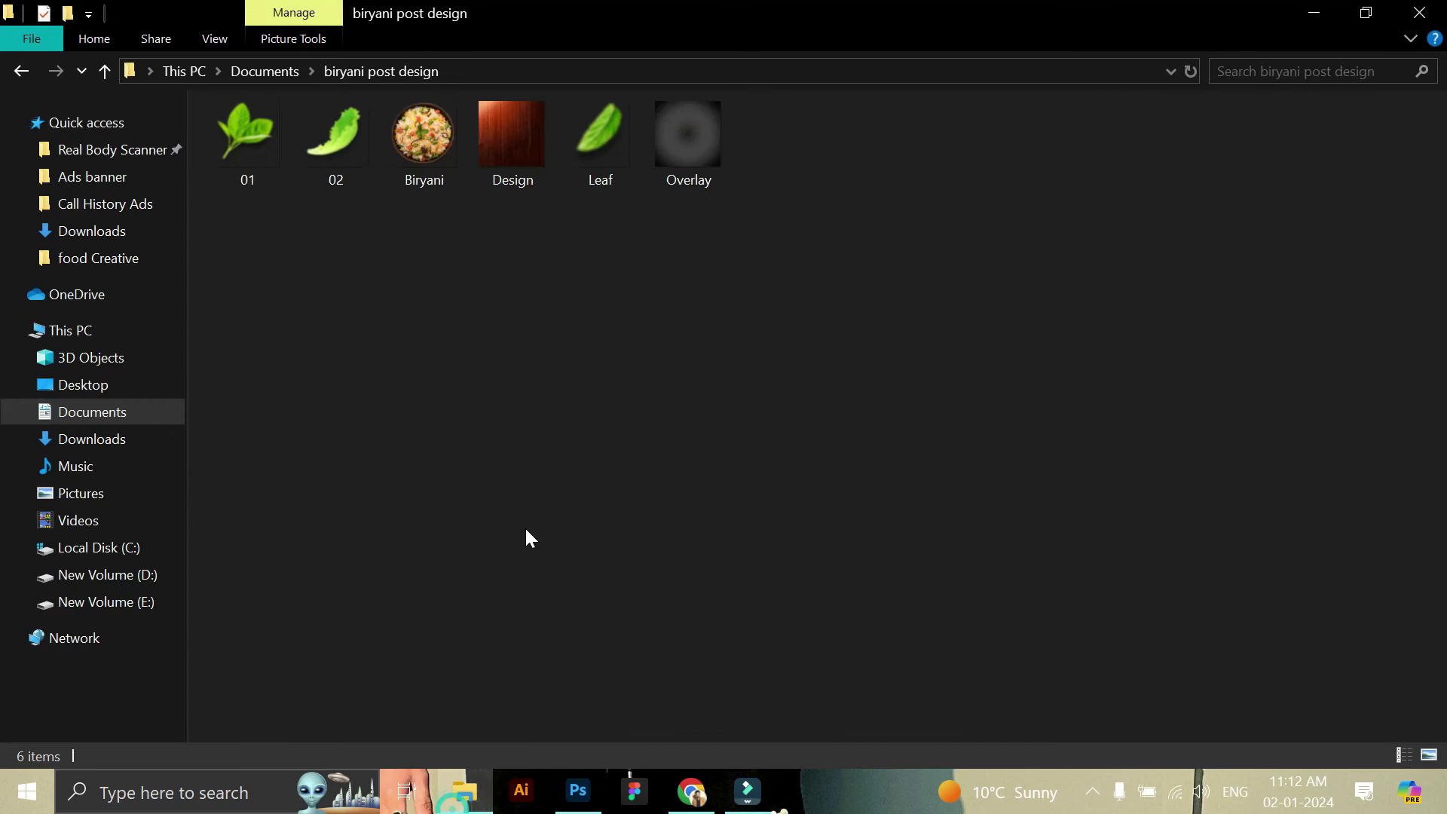
pyautogui.click(689, 170)
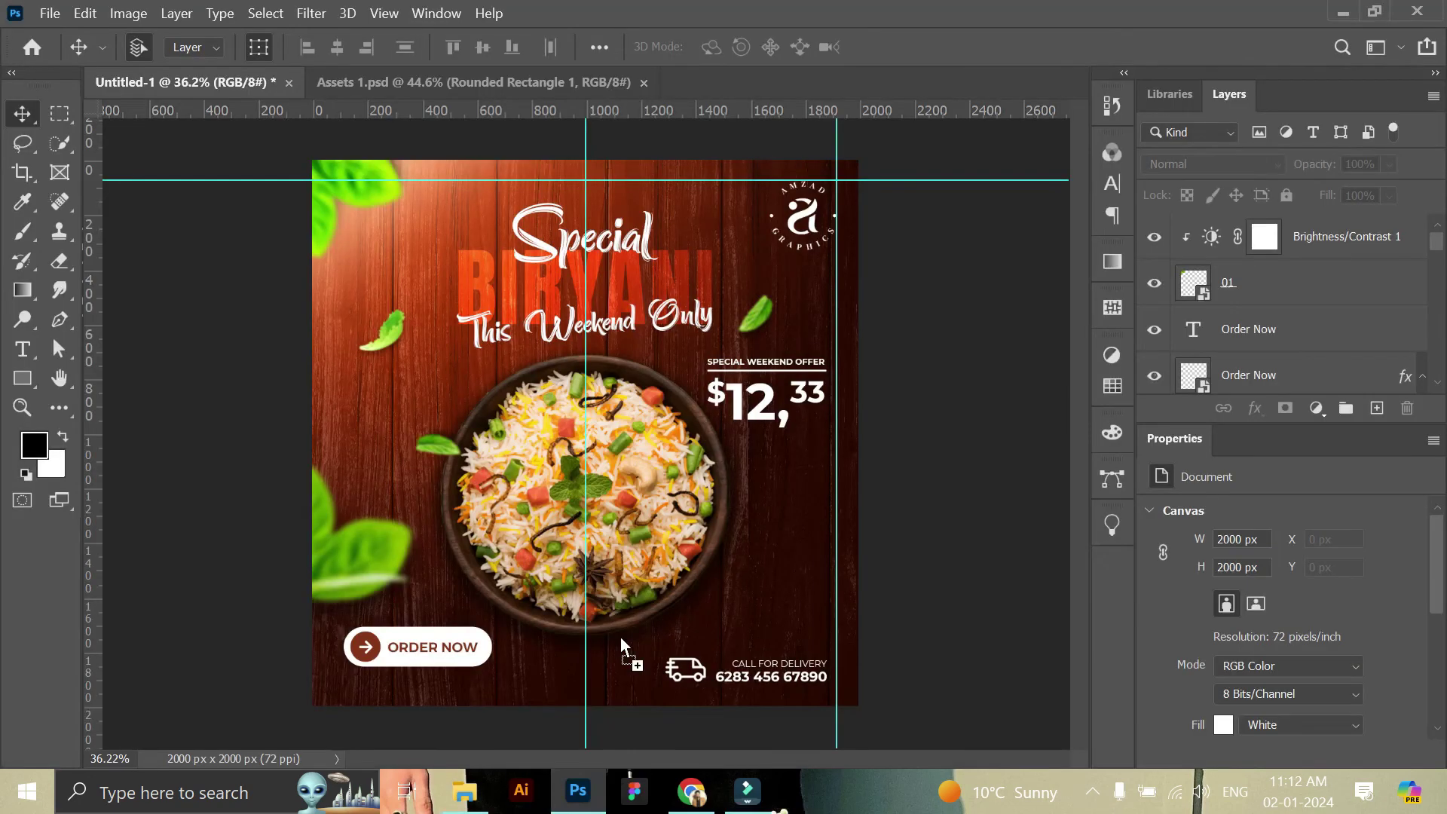
# - Place Overlay.png and stretch it to cover the full 2000 px canvas
pyautogui.moveTo(688, 171); pyautogui.dragTo(631, 528)
pyautogui.moveTo(585, 280); pyautogui.dragTo(587, 160)
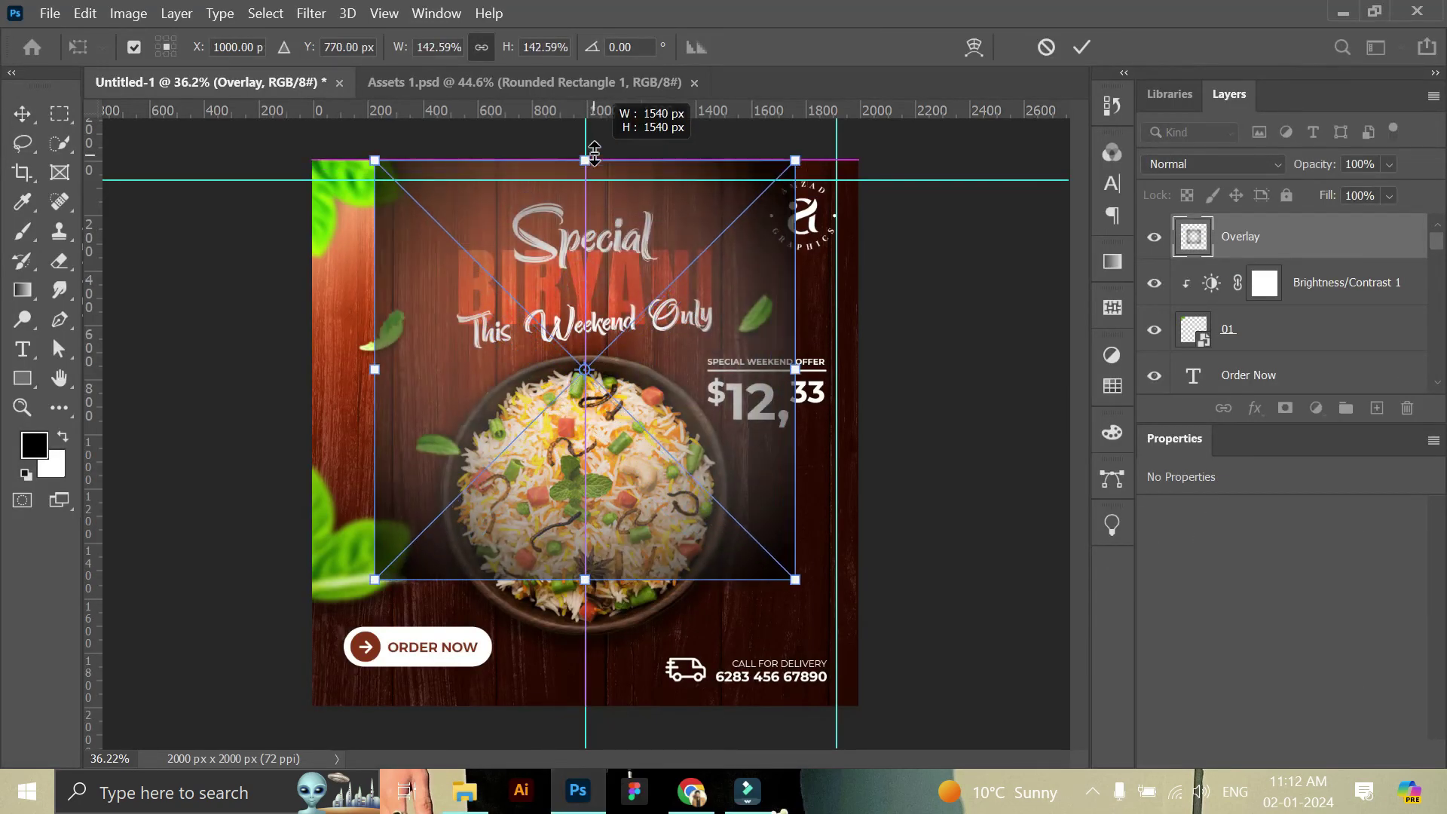
pyautogui.moveTo(585, 581); pyautogui.dragTo(599, 715)
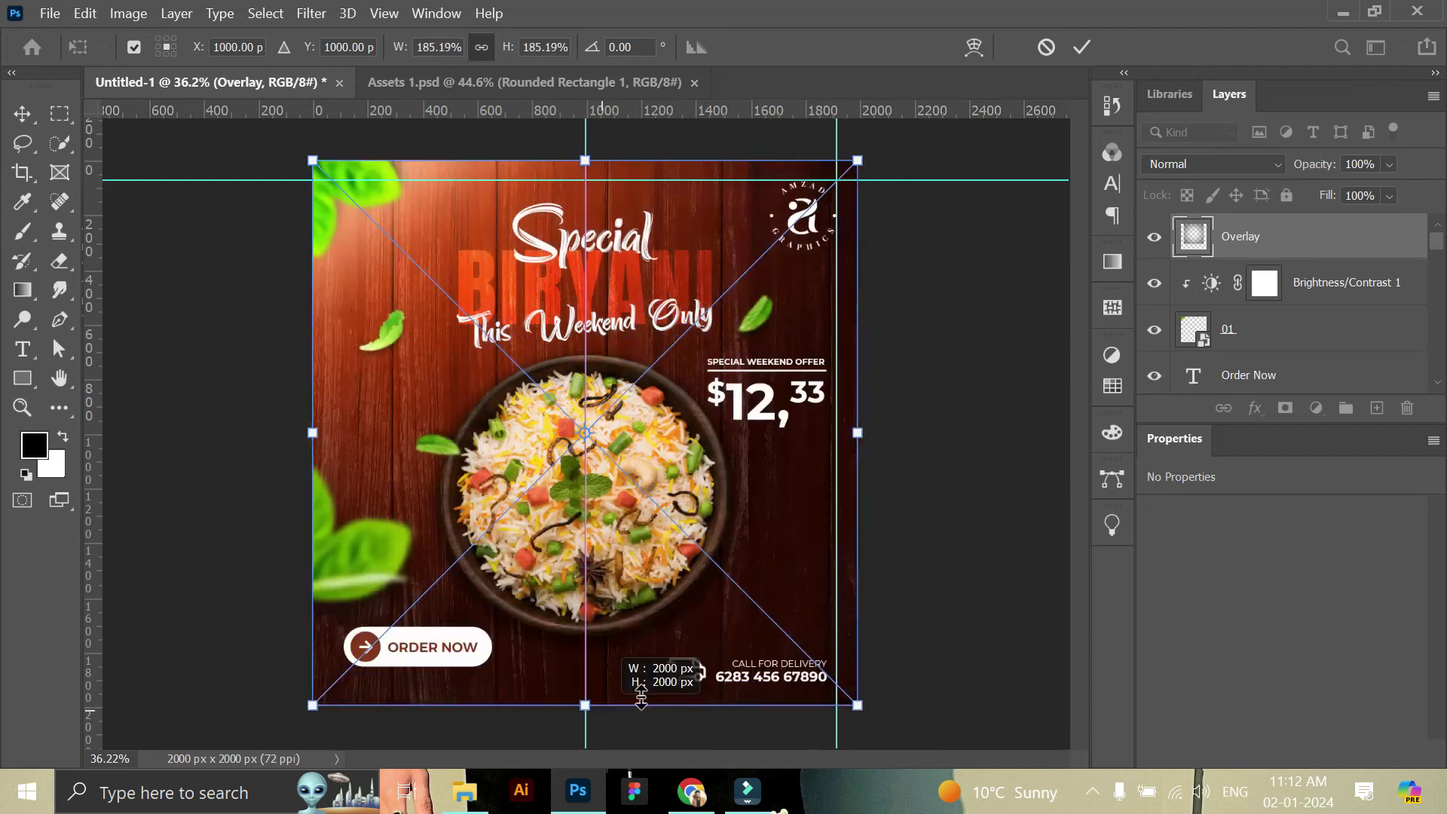
pyautogui.click(1082, 46)
# - Set the Overlay layer to Overlay blend mode at 66% opacity and lock it
pyautogui.click(1235, 163)
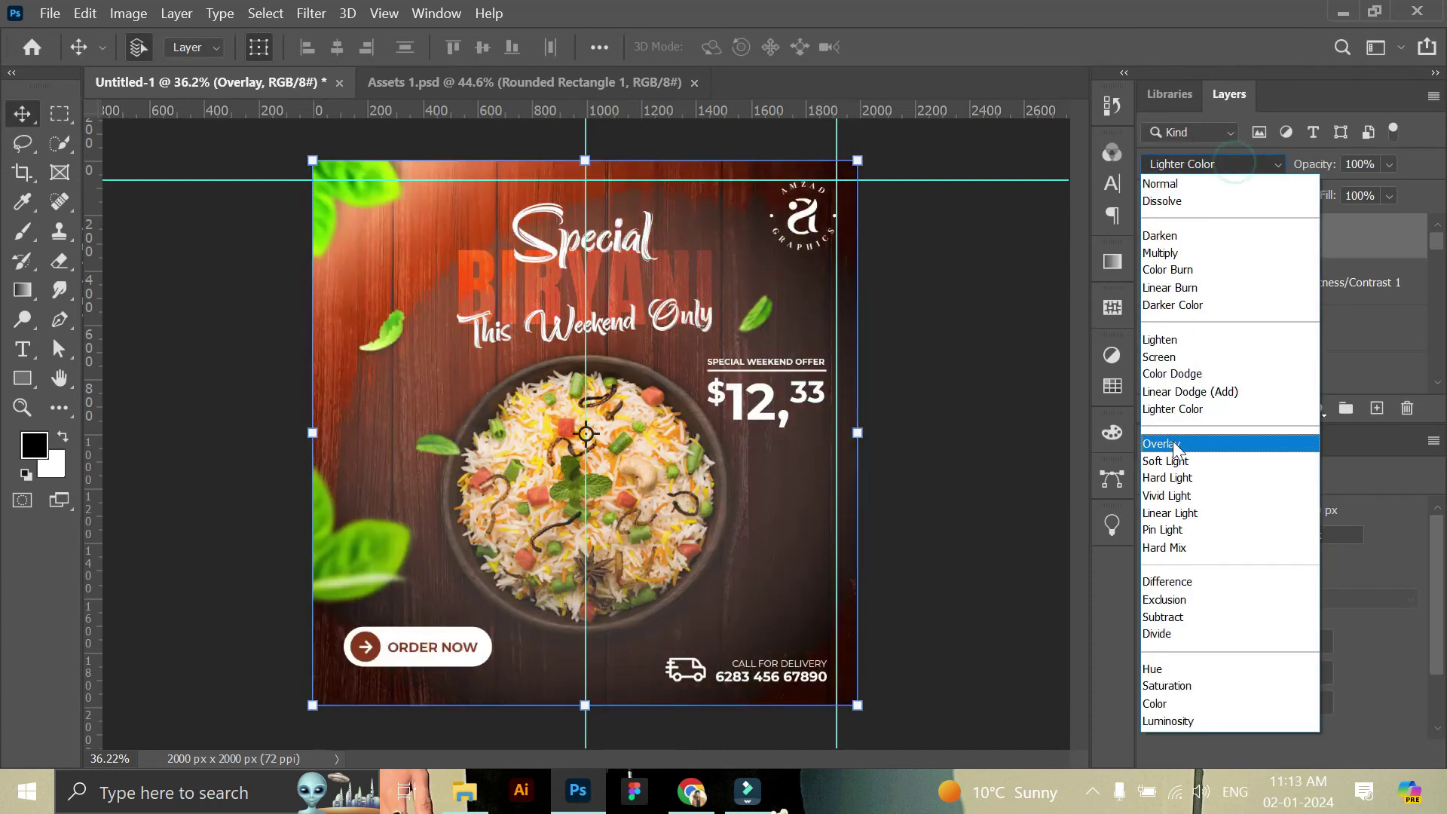
pyautogui.click(1172, 441)
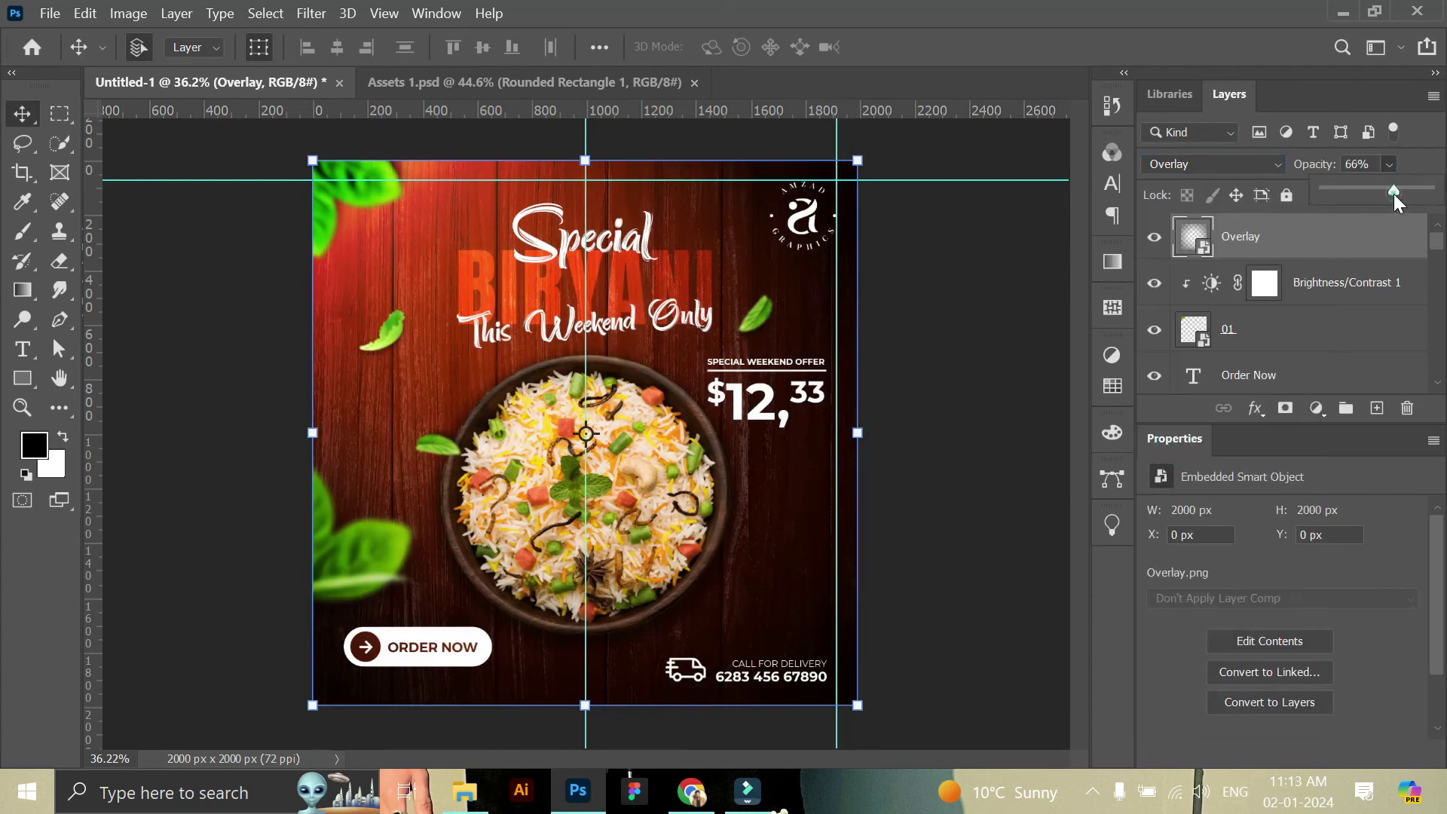
pyautogui.click(1013, 352)
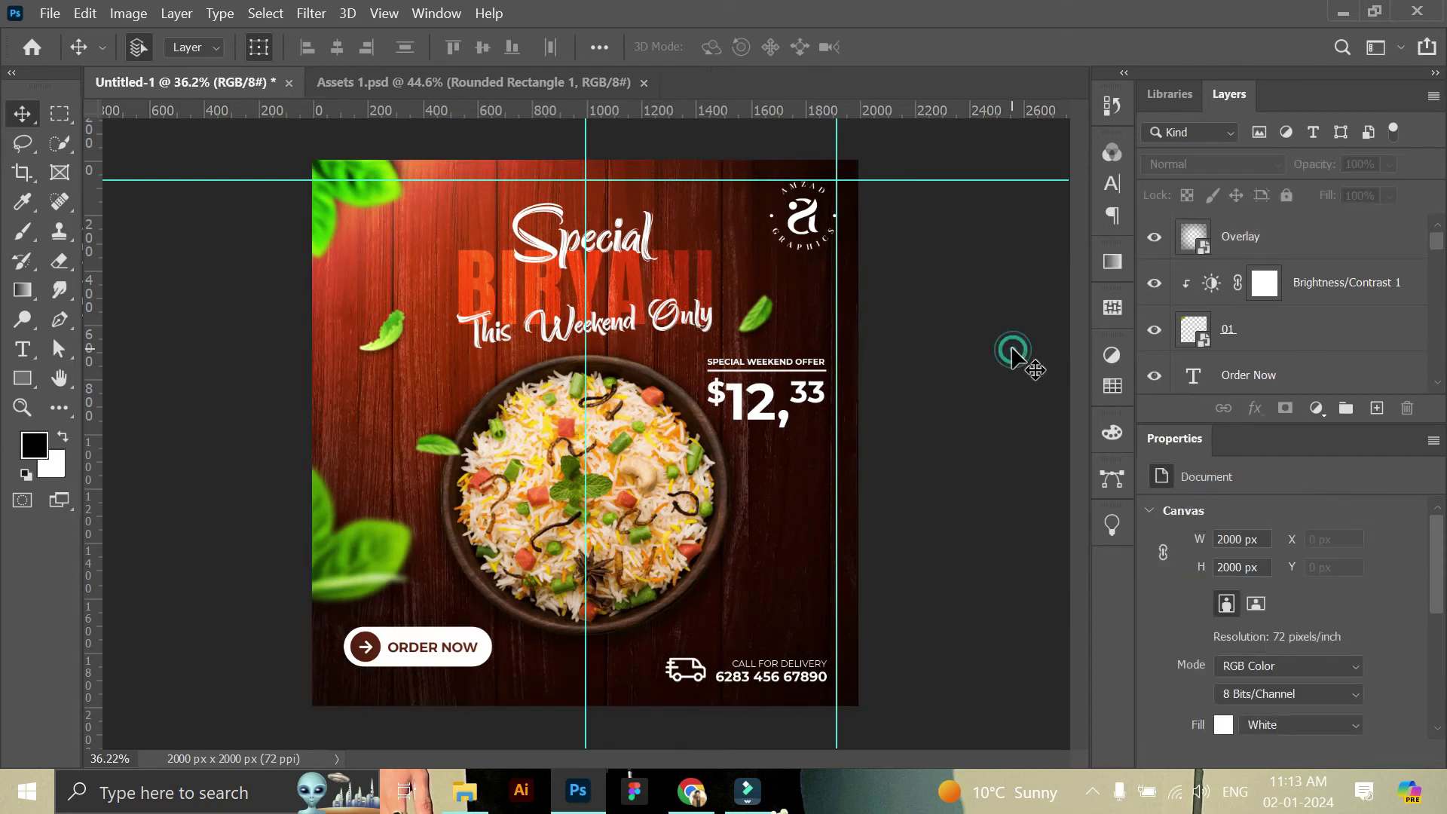
pyautogui.click(1243, 235)
pyautogui.click(1286, 195)
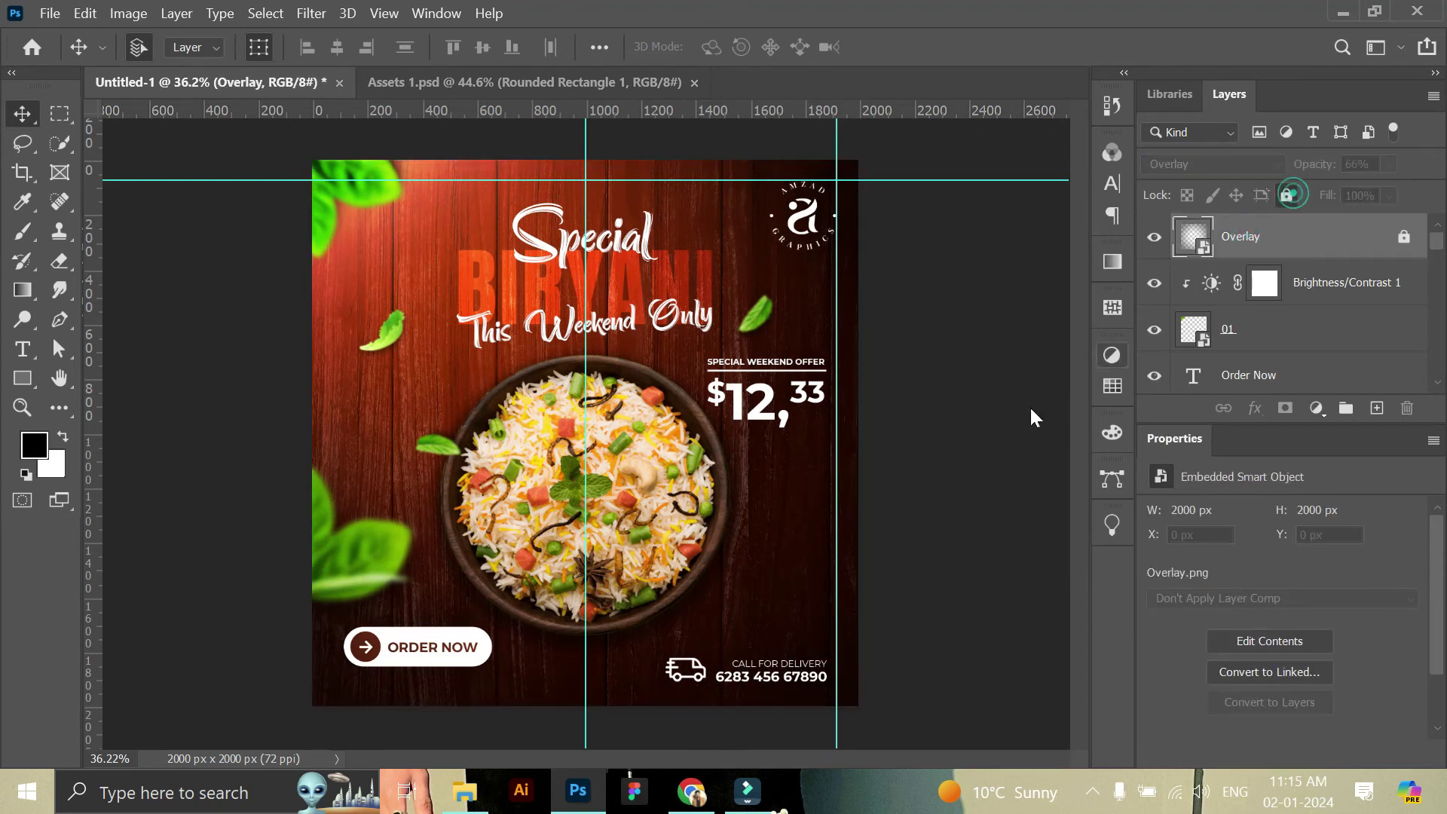
# - Duplicate the left-edge leaf and drag the copy over the bowl
pyautogui.click(365, 559)
pyautogui.moveTo(1385, 407); pyautogui.dragTo(1376, 407)
pyautogui.moveTo(323, 595); pyautogui.dragTo(915, 578)
# - Move the leaf copy to the right edge, rotating about -79° and scaling to about 83%
pyautogui.hotkey('ctrl', 't')
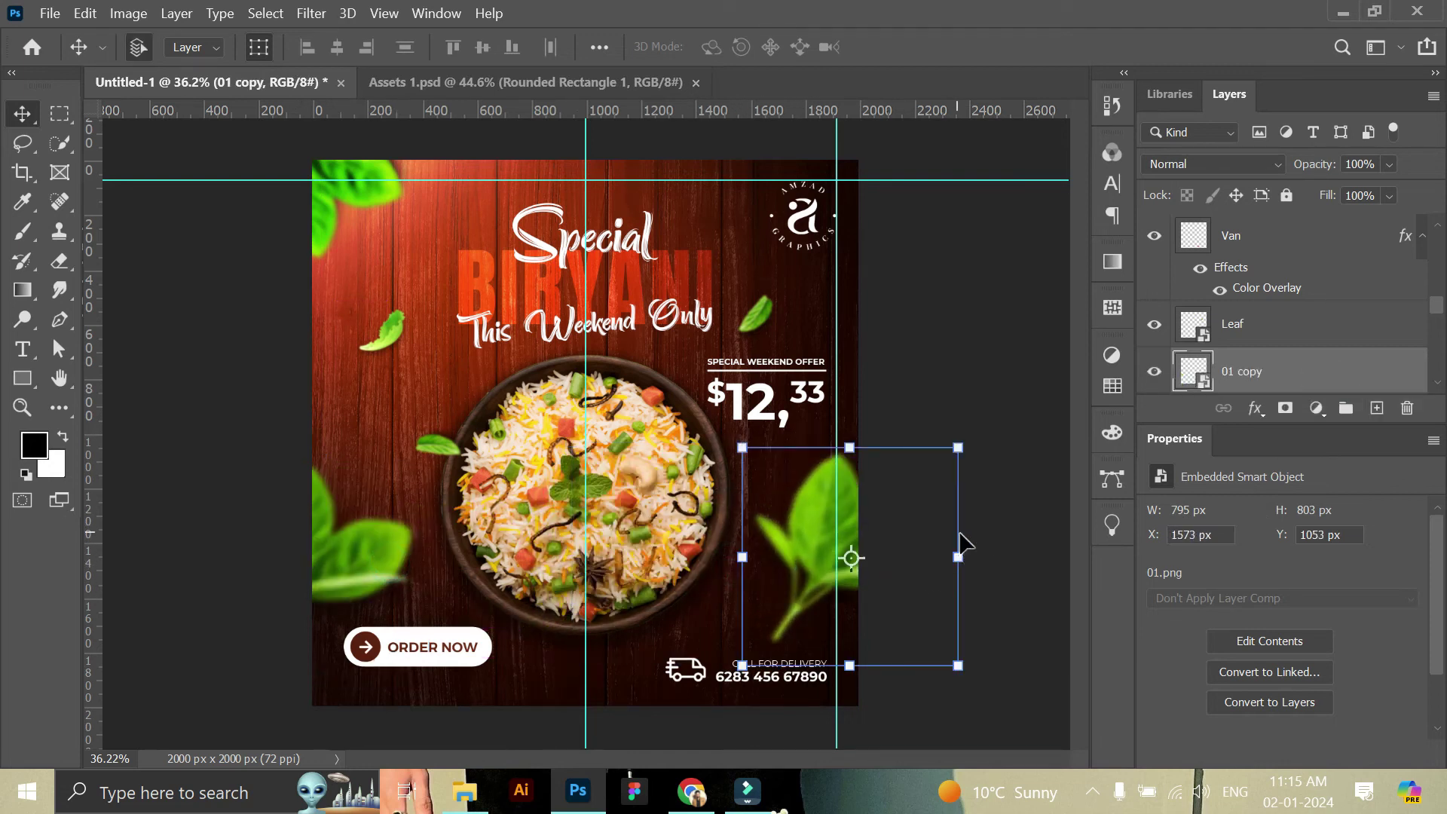
pyautogui.moveTo(981, 533); pyautogui.dragTo(885, 437)
pyautogui.moveTo(855, 543)
pyautogui.mouseDown()
pyautogui.moveTo(867, 528)
pyautogui.moveTo(848, 548)
pyautogui.mouseUp()
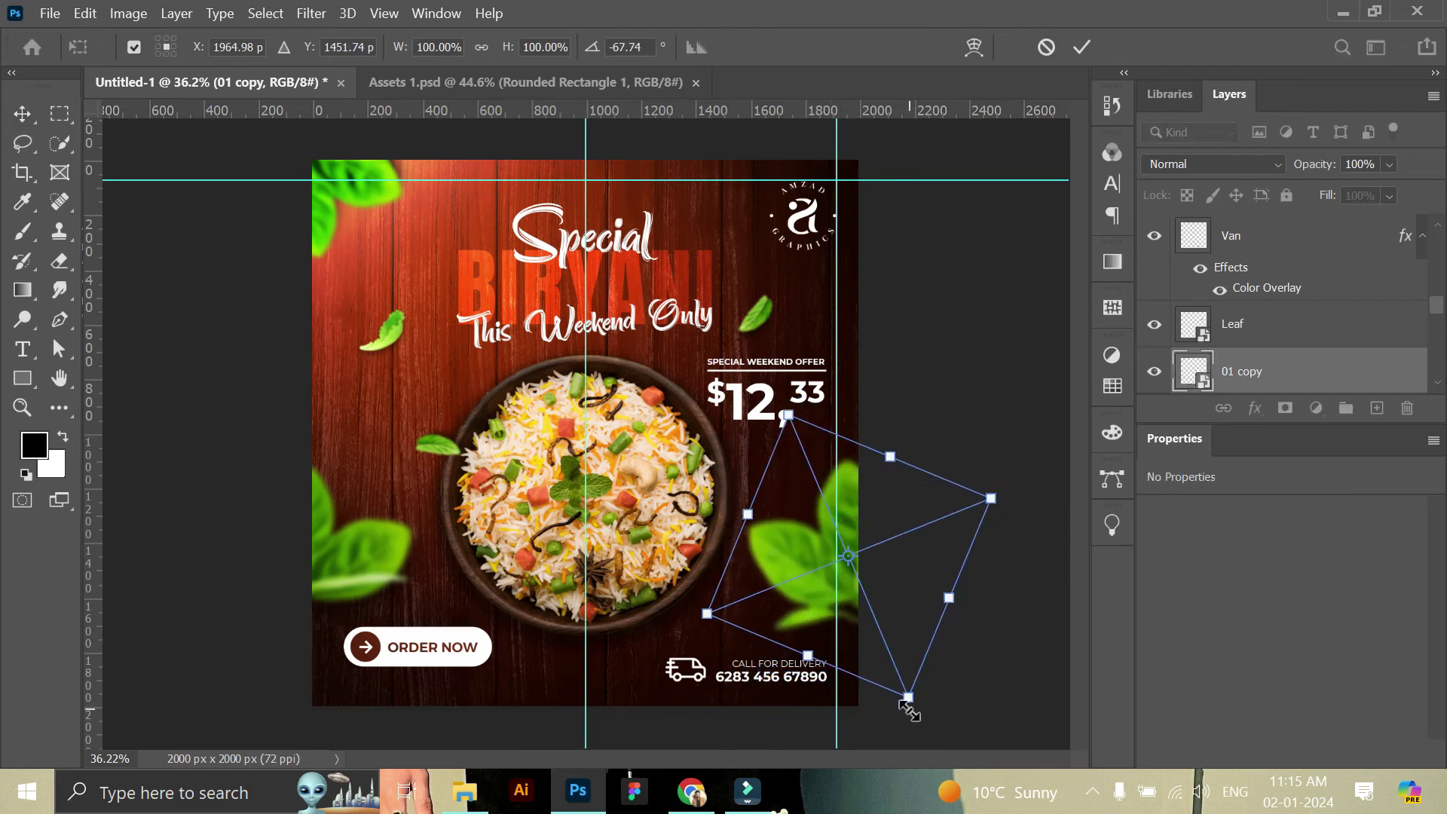
pyautogui.moveTo(908, 699); pyautogui.dragTo(905, 689)
pyautogui.moveTo(995, 527); pyautogui.dragTo(1002, 484)
pyautogui.moveTo(851, 572); pyautogui.dragTo(878, 627)
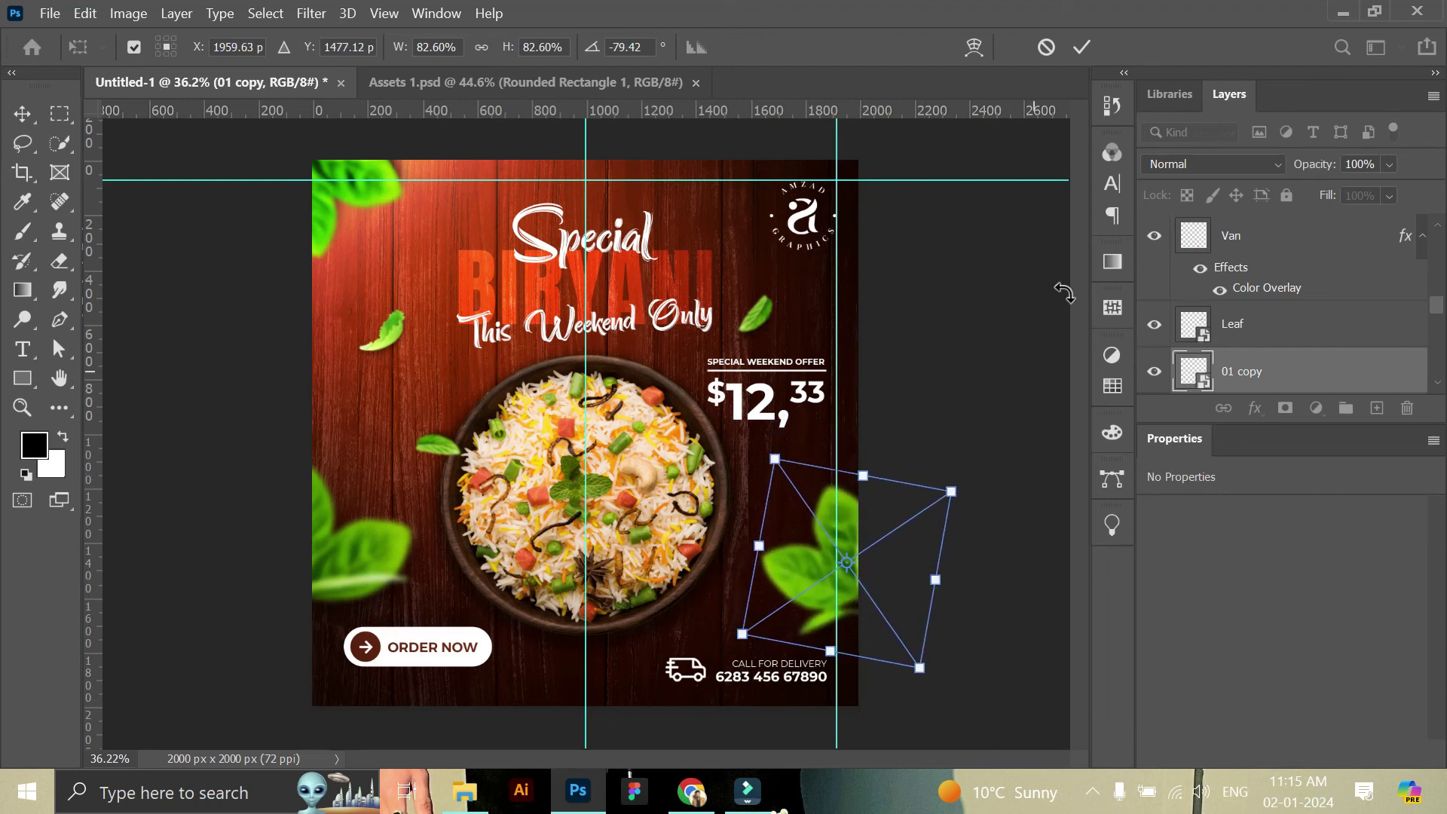
pyautogui.click(1082, 46)
pyautogui.click(1000, 377)
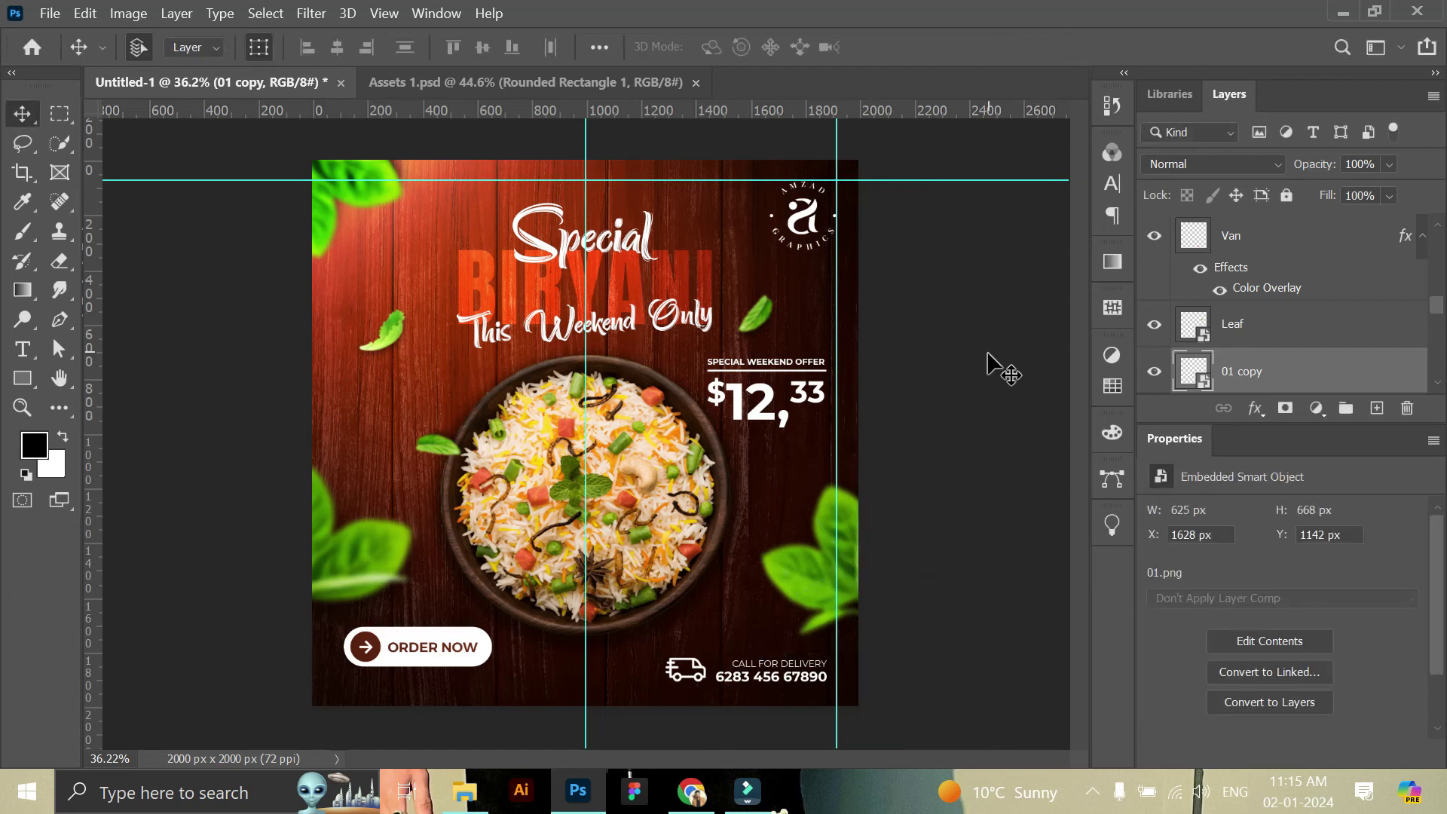
# - Group the Special, This Weekend Only and Biryani layers and name the group Text
pyautogui.scroll(5, 1312, 302)
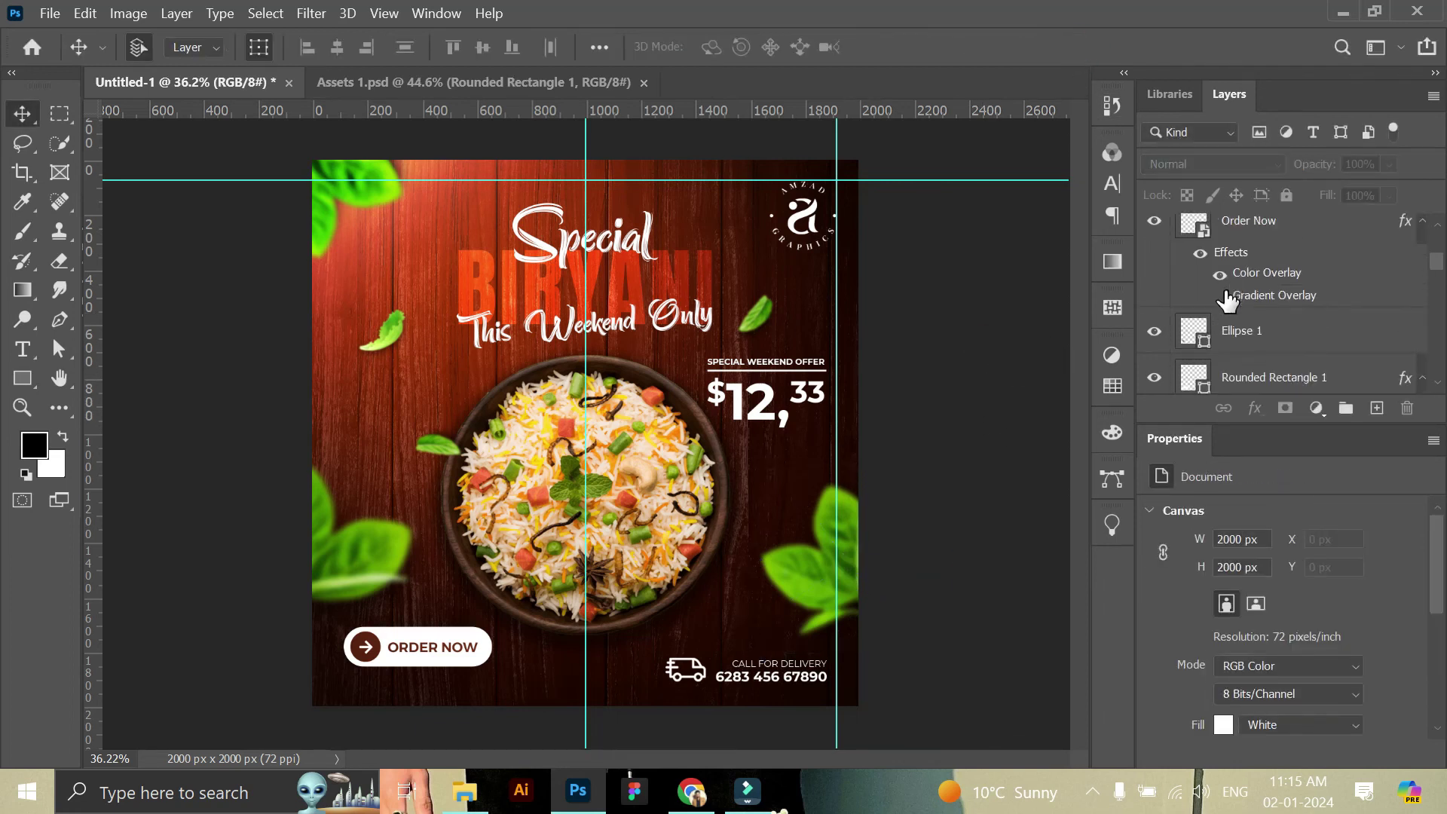
pyautogui.click(1311, 220)
pyautogui.click(1006, 414)
pyautogui.click(686, 290)
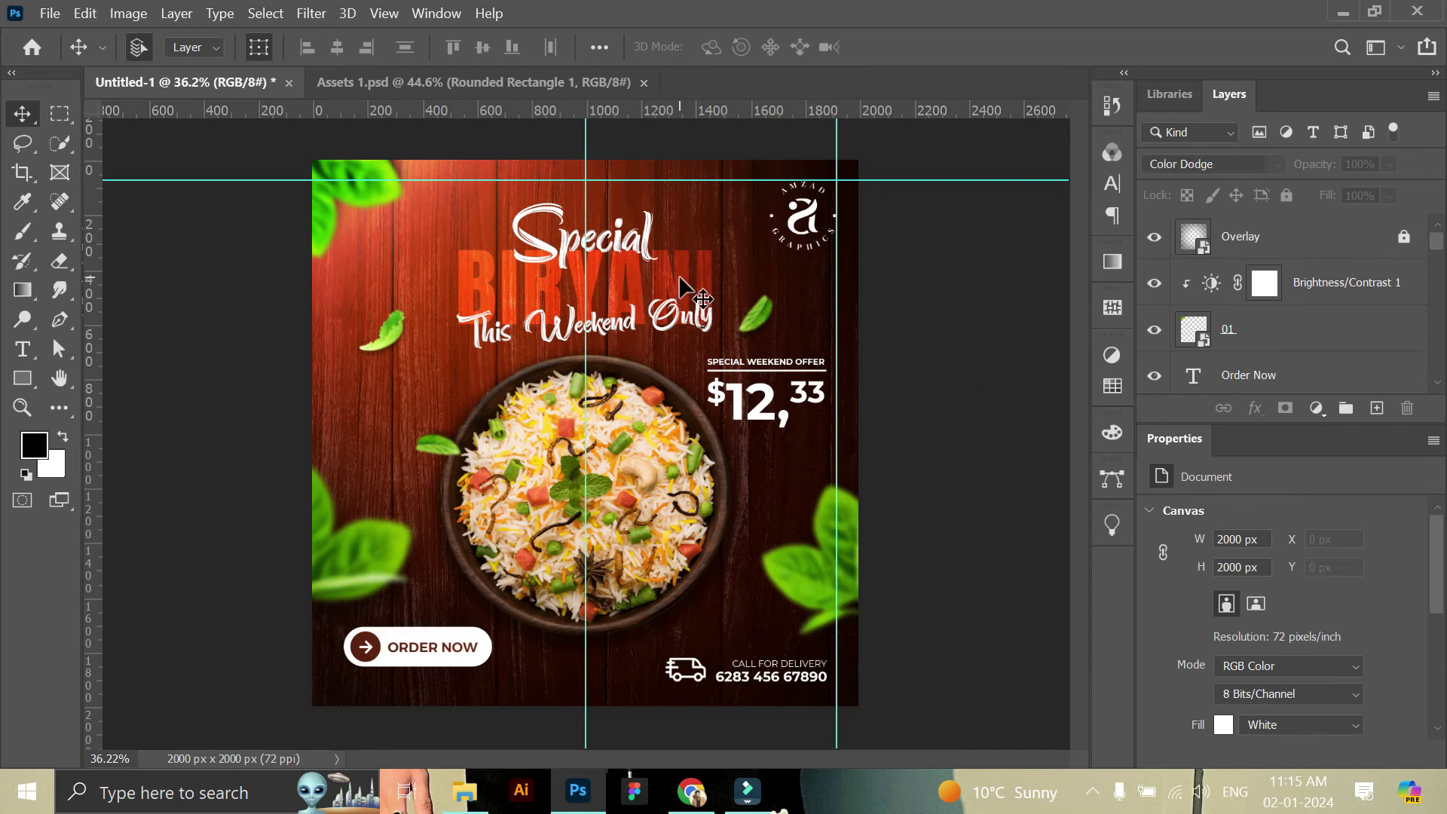
pyautogui.keyDown('shift'); pyautogui.click(1279, 281); pyautogui.keyUp('shift')
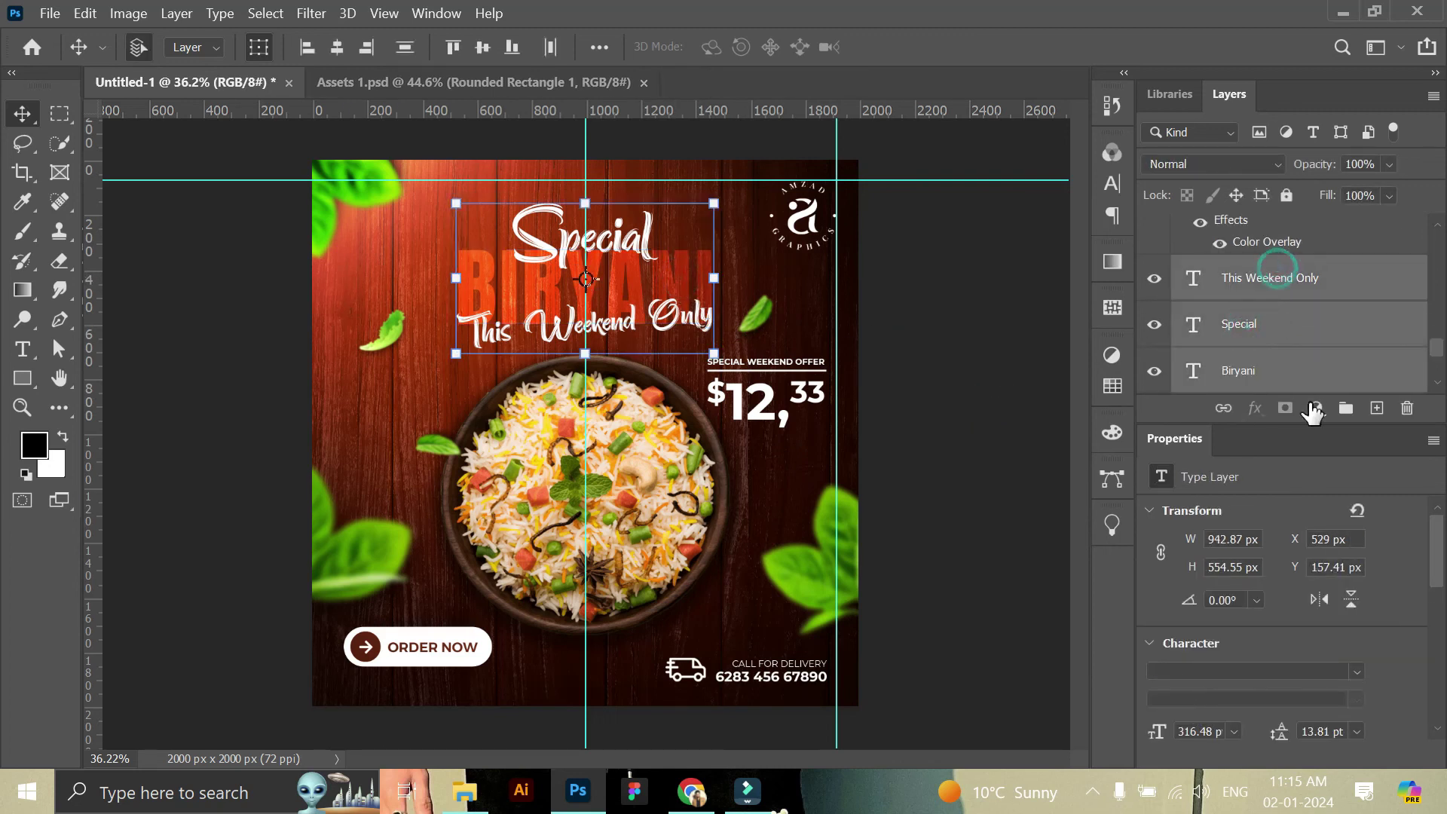
pyautogui.hotkey('ctrl', 'g')
pyautogui.doubleClick(1236, 268)
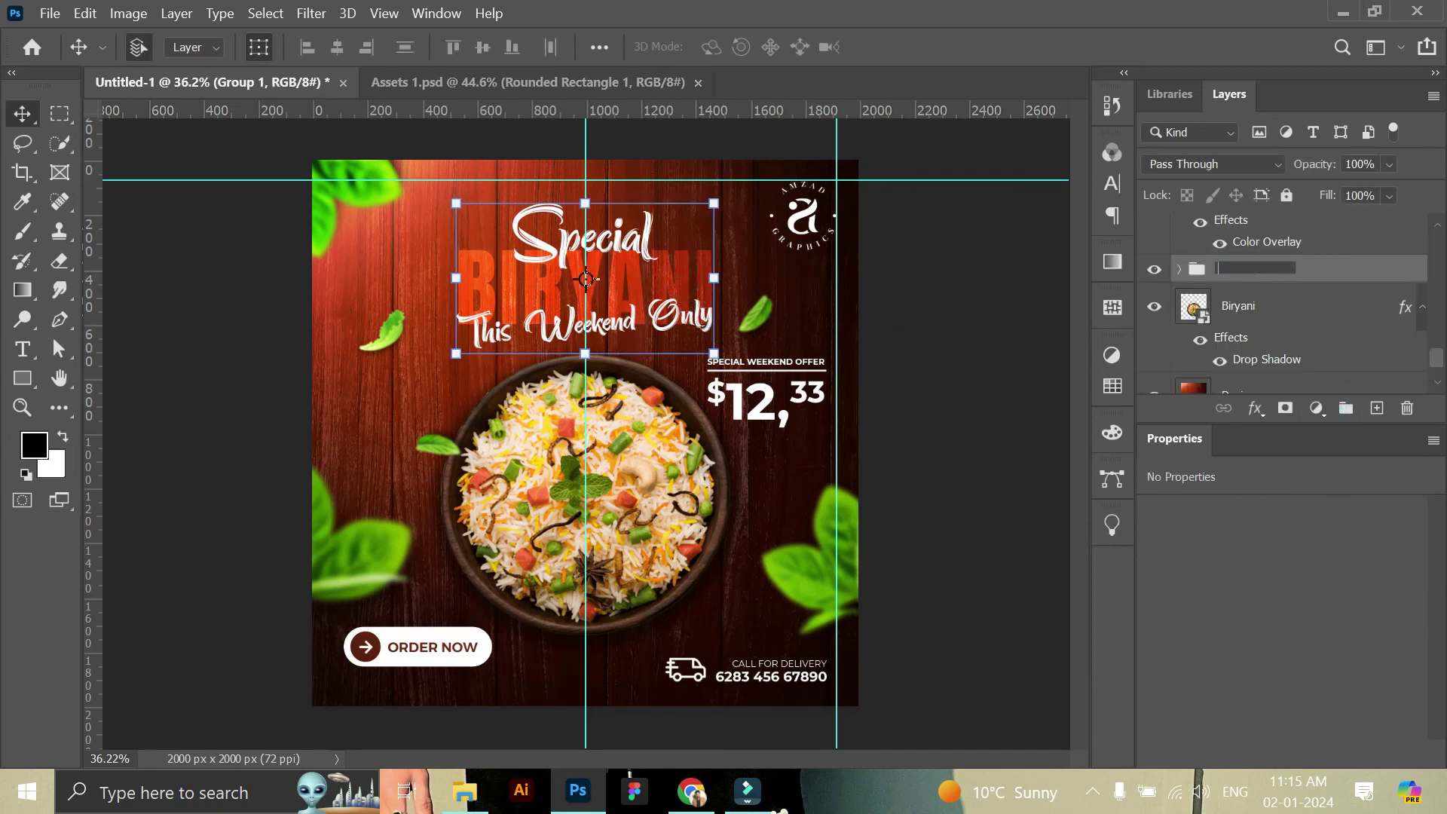
pyautogui.write('ET')
pyautogui.write('TExt')
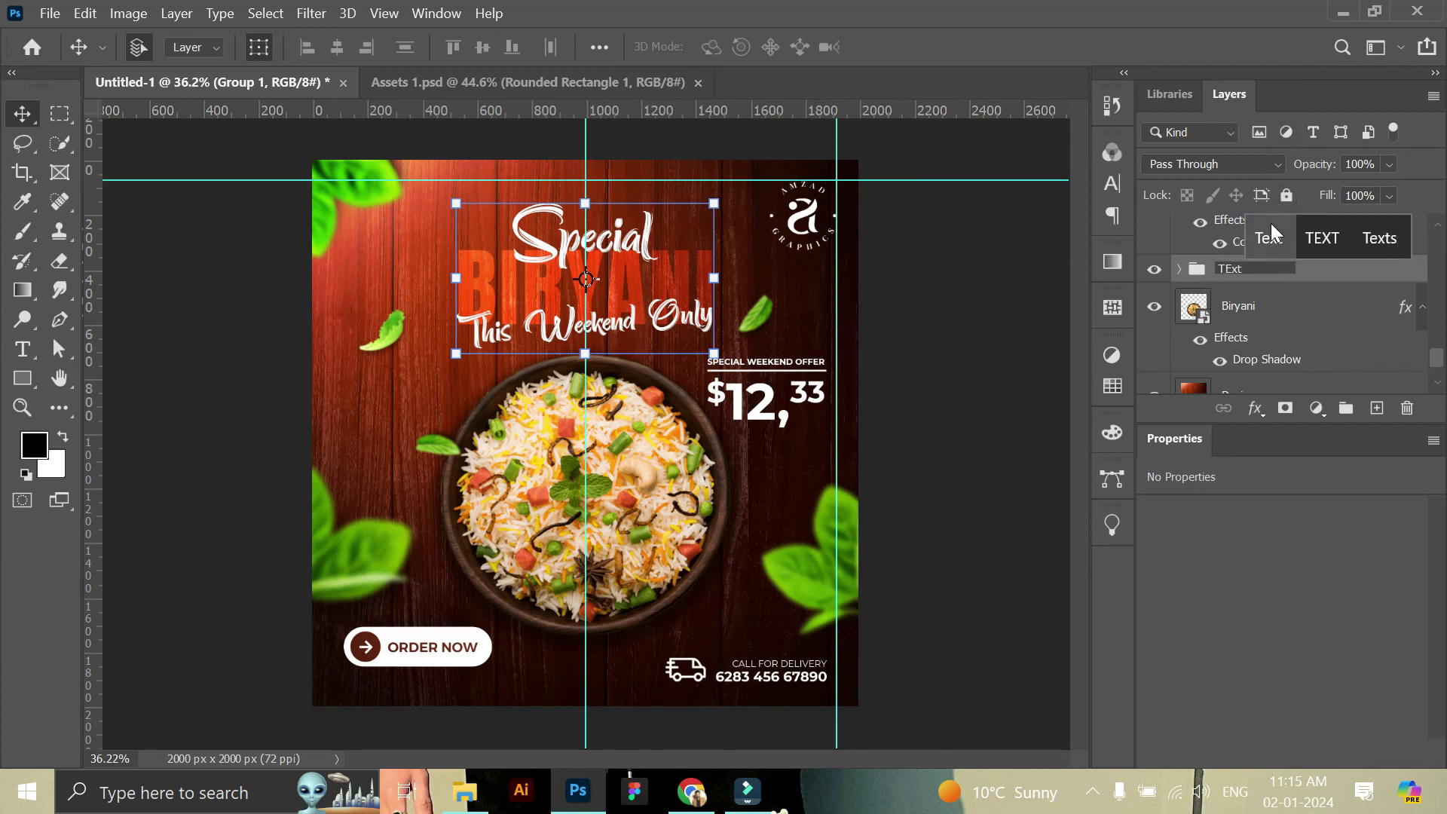
pyautogui.click(1269, 237)
# - Scale the Price Tag group down slightly
pyautogui.click(964, 464)
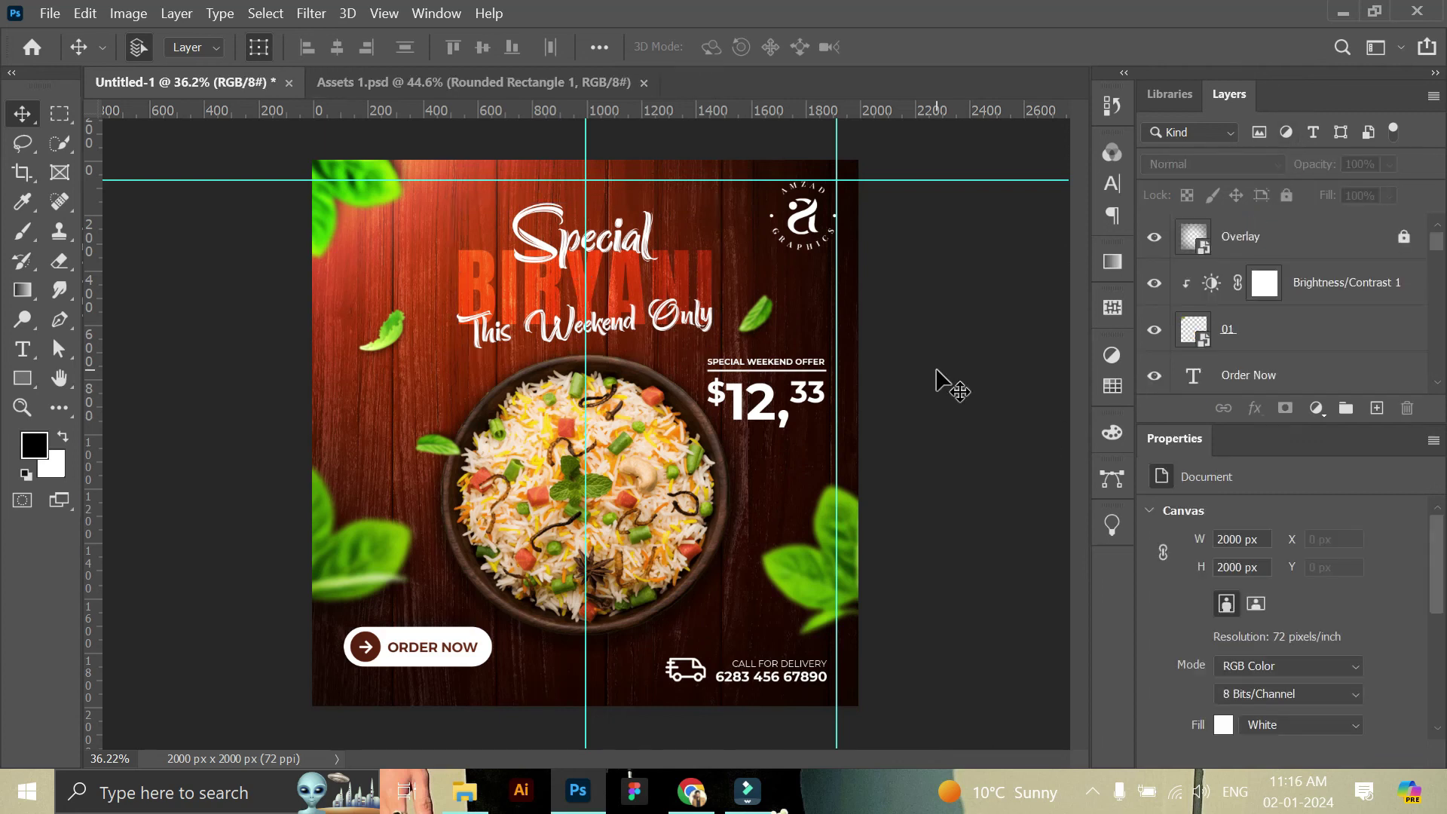
pyautogui.click(825, 399)
pyautogui.click(1190, 294)
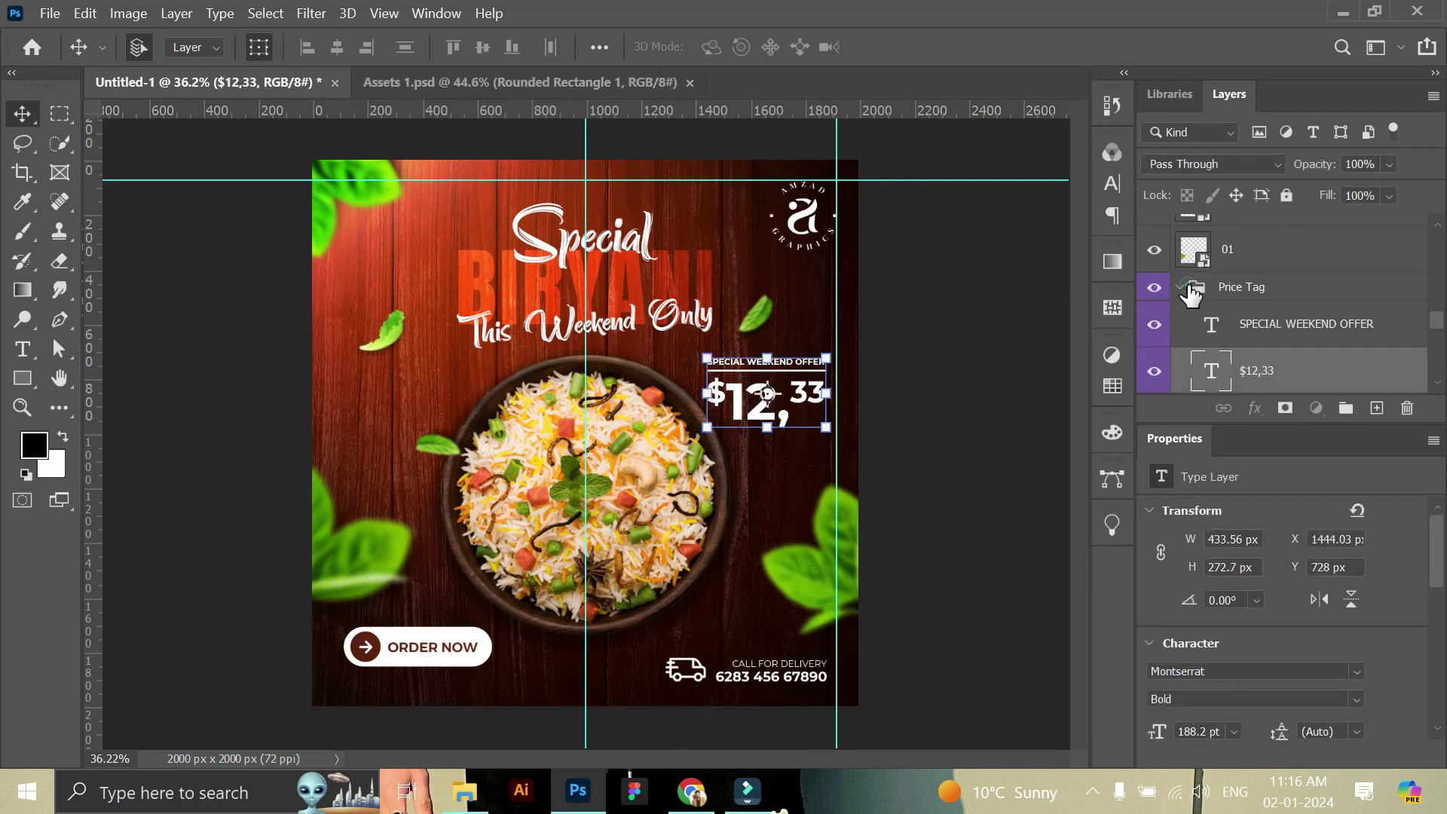
pyautogui.click(1181, 287)
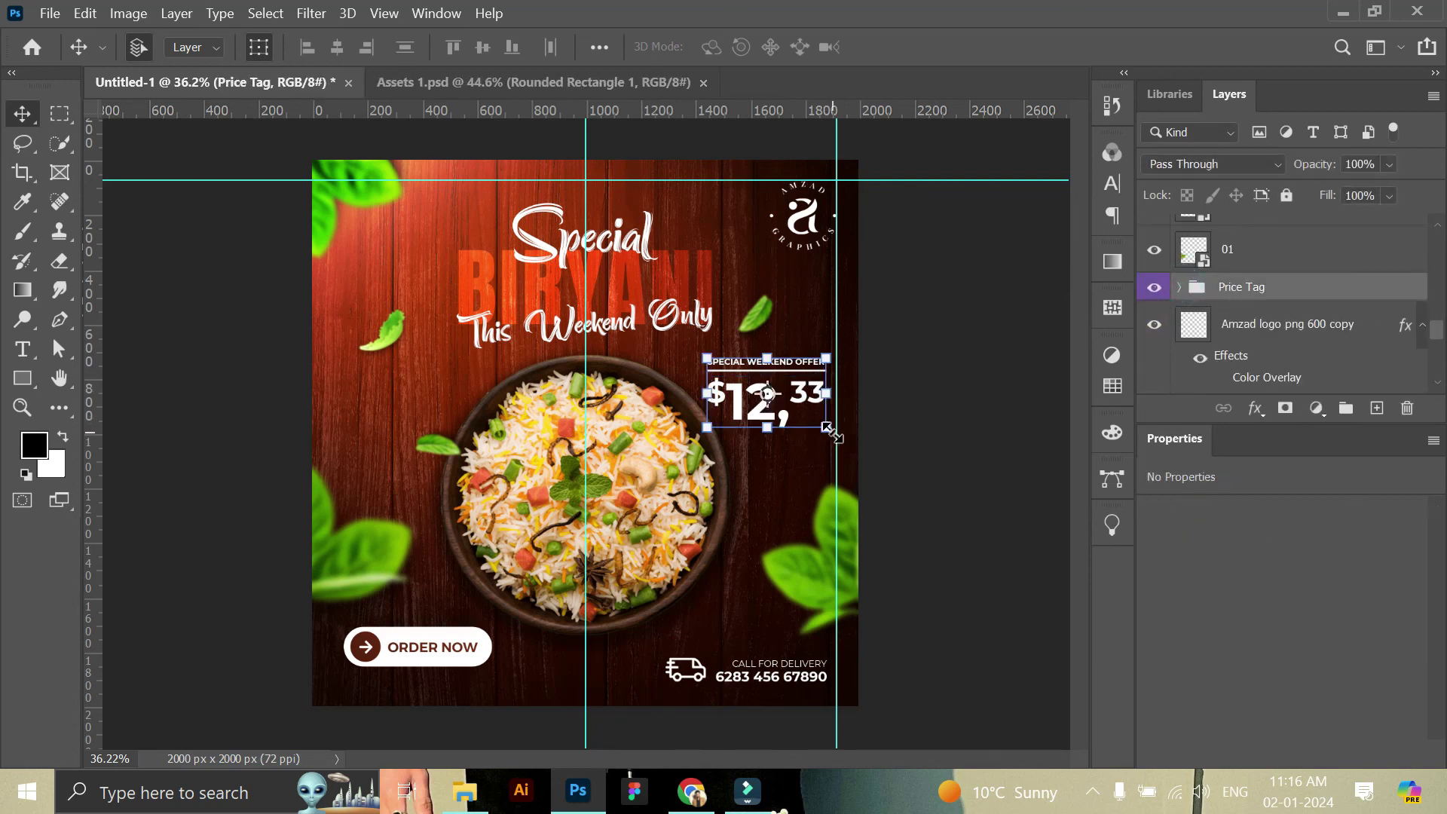
pyautogui.moveTo(827, 427); pyautogui.dragTo(820, 424)
pyautogui.click(998, 347)
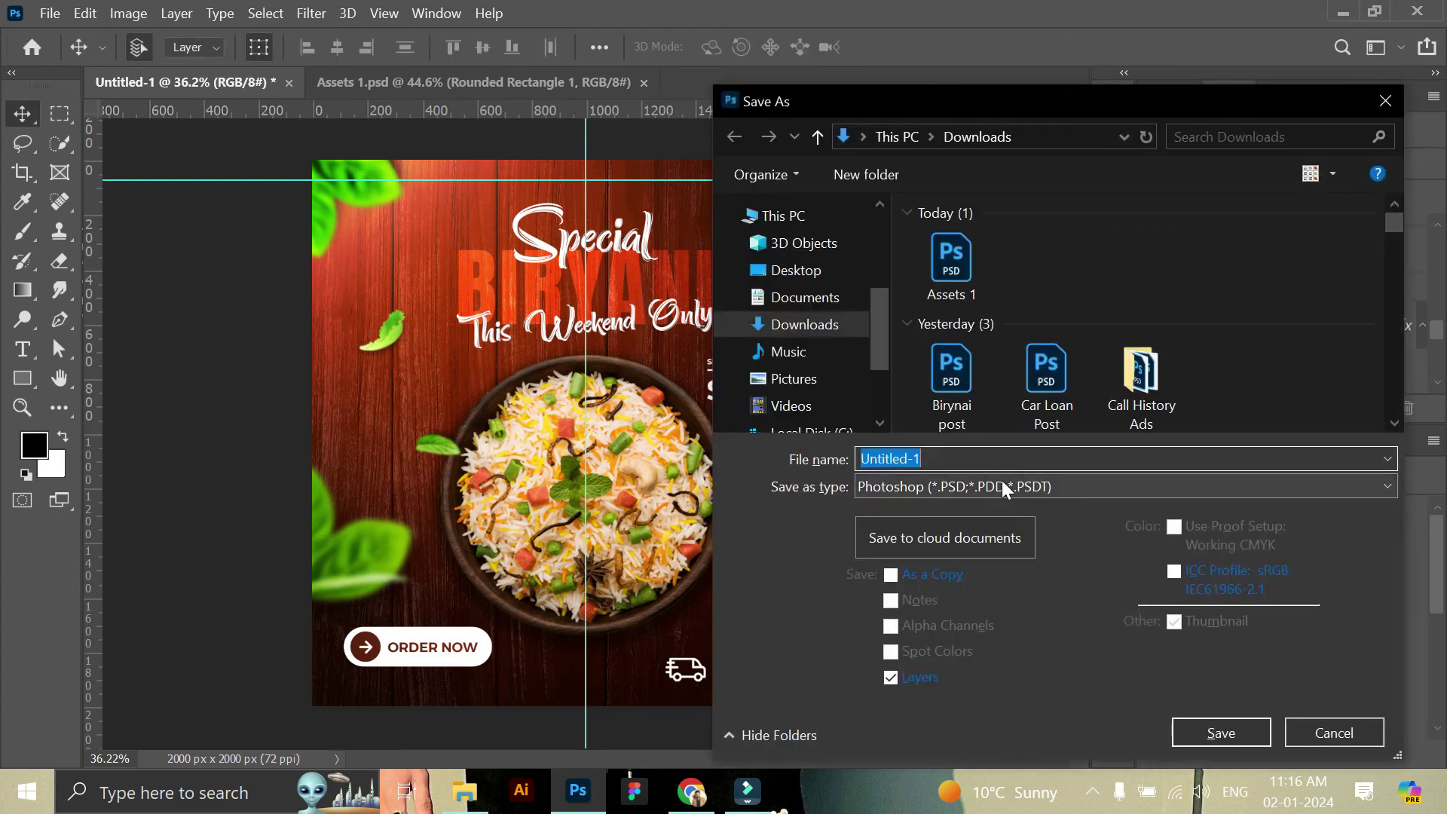
# - Save the design as a JPEG overwriting the existing thumbnail file, keeping default JPEG options
pyautogui.click(1001, 487)
pyautogui.click(994, 285)
pyautogui.click(1220, 733)
pyautogui.click(776, 398)
pyautogui.click(911, 203)
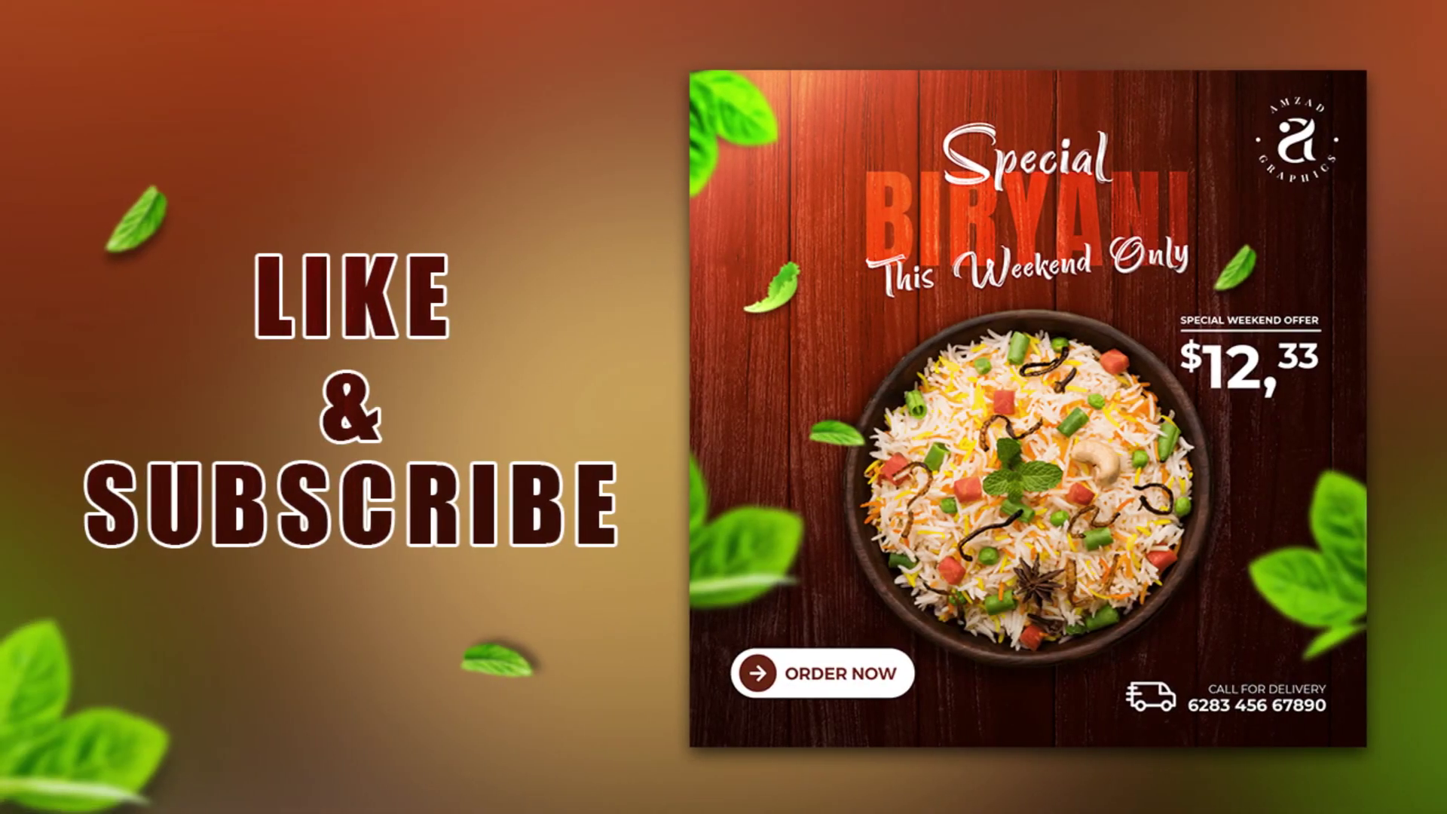